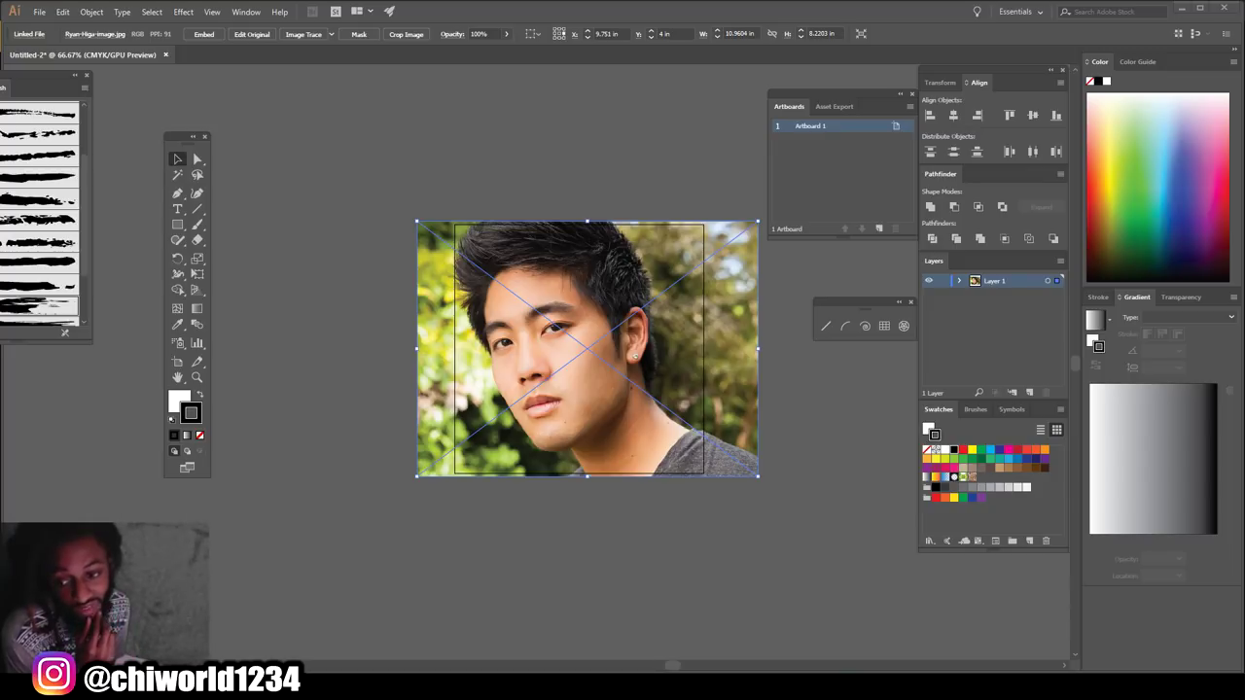
- Open the Opacity control for the placed portrait photo
click(505, 33)
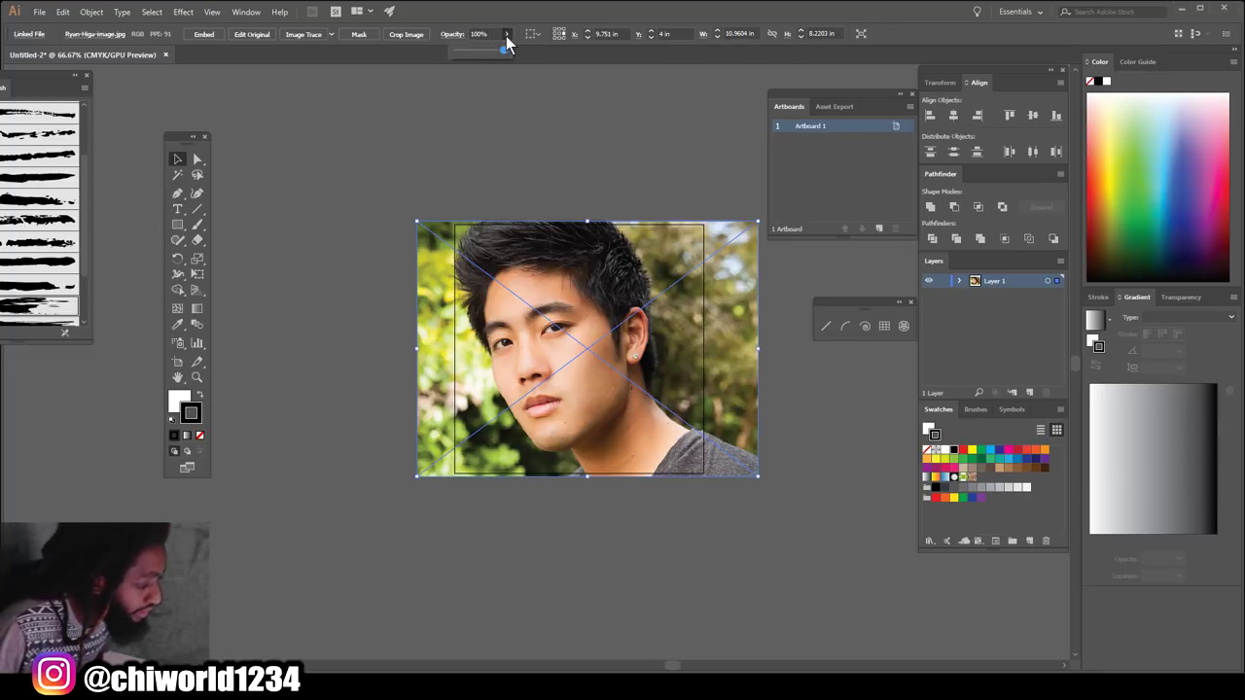
- Fade the photo to 60% opacity, lock Layer 1, add a new layer, and frame the face
drag(508, 49, 486, 49)
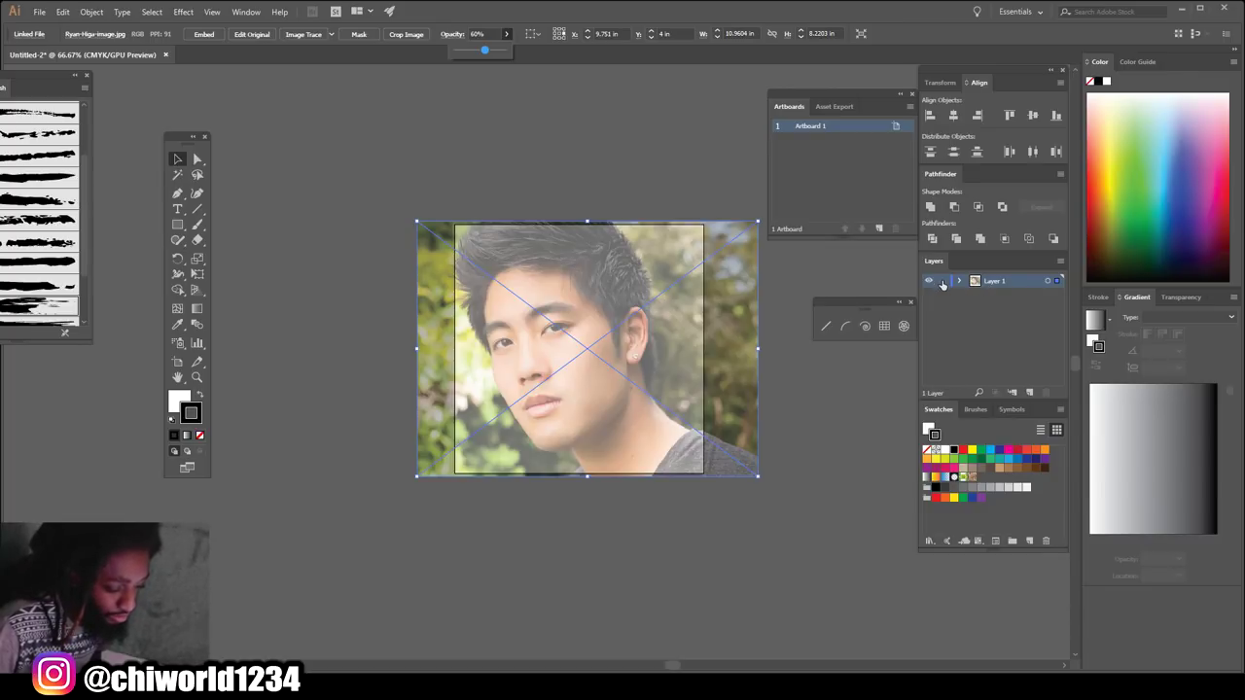
click(942, 281)
click(1029, 392)
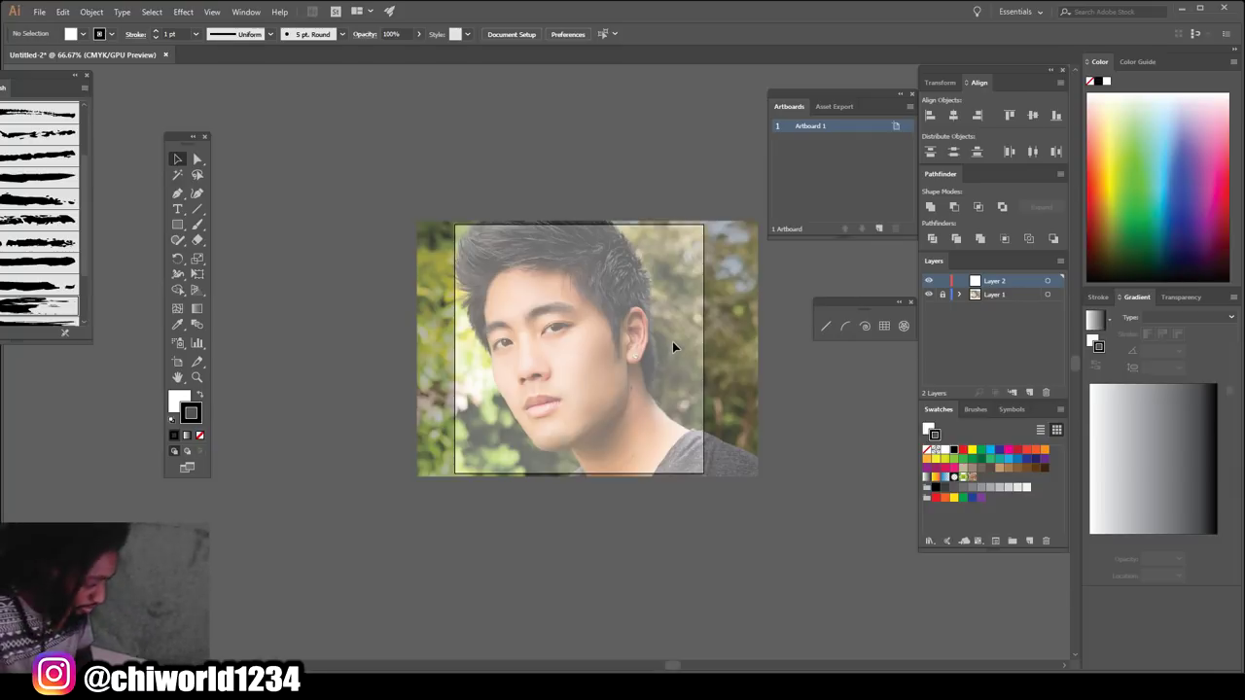
key(ctrl+minus)
key(ctrl+equal)
key(ctrl+equal)
key(ctrl+equal)
key(ctrl+equal)
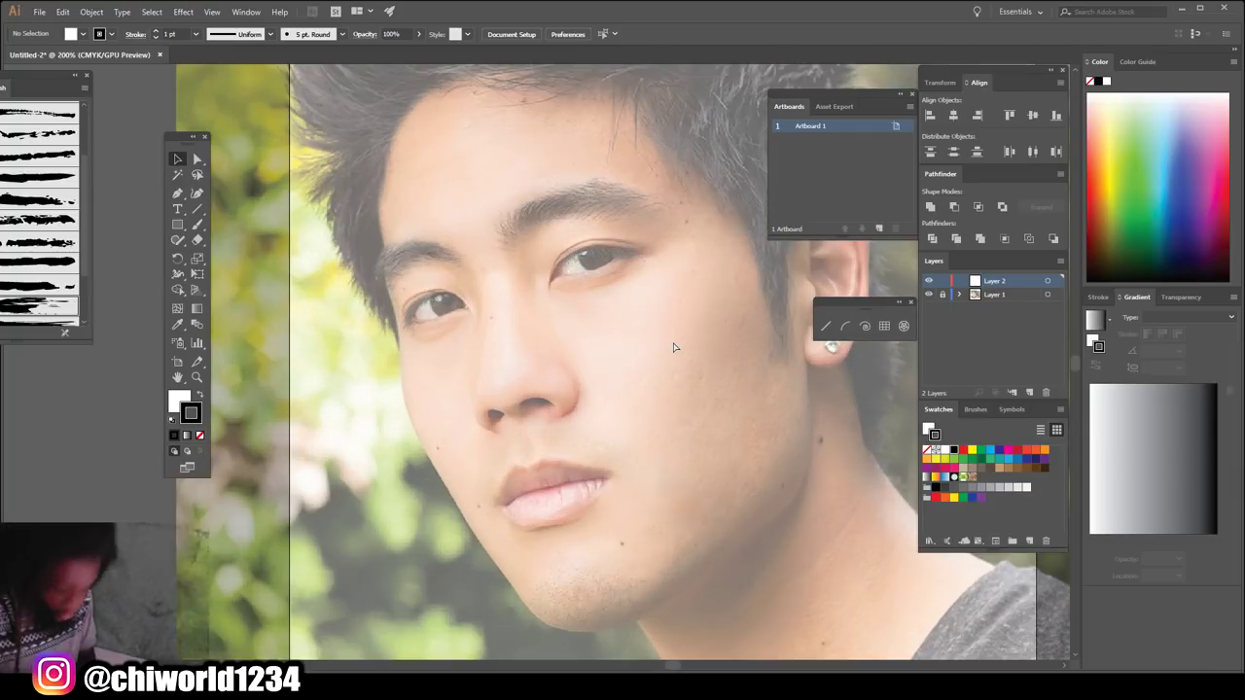
key(ctrl+minus)
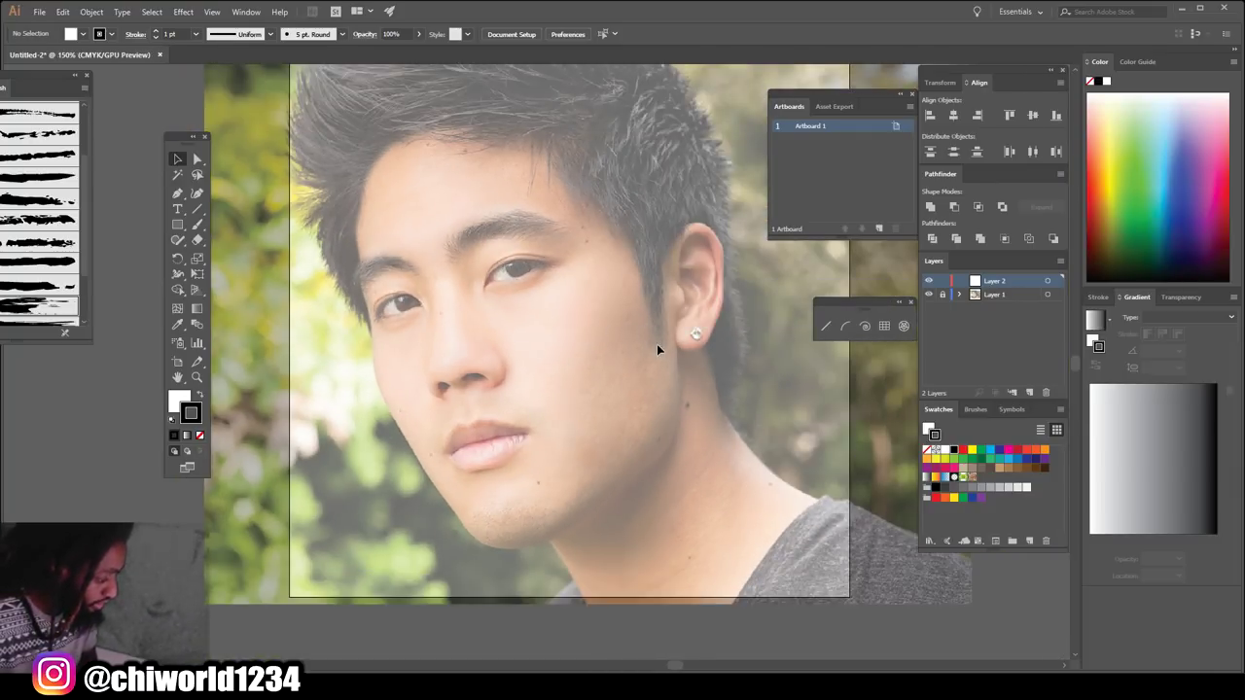
scroll(656, 343, up, 1)
scroll(656, 344, right, 1)
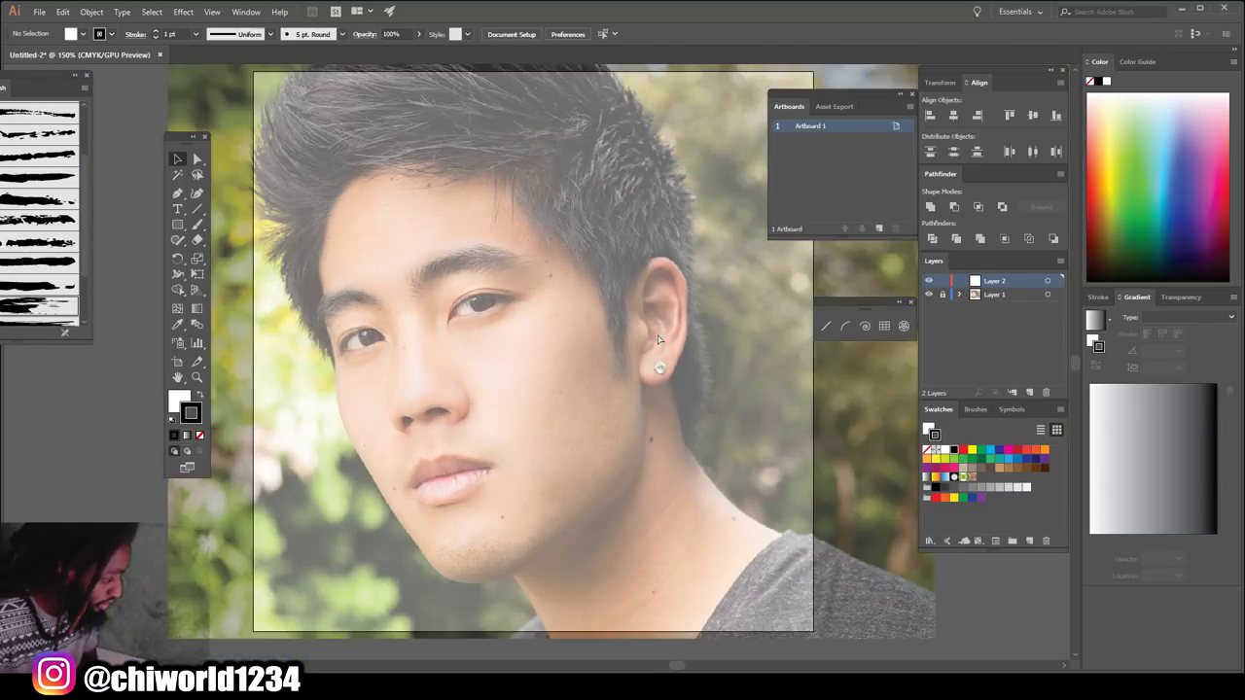
- Select the Paintbrush tool and open its brush definition list
click(198, 225)
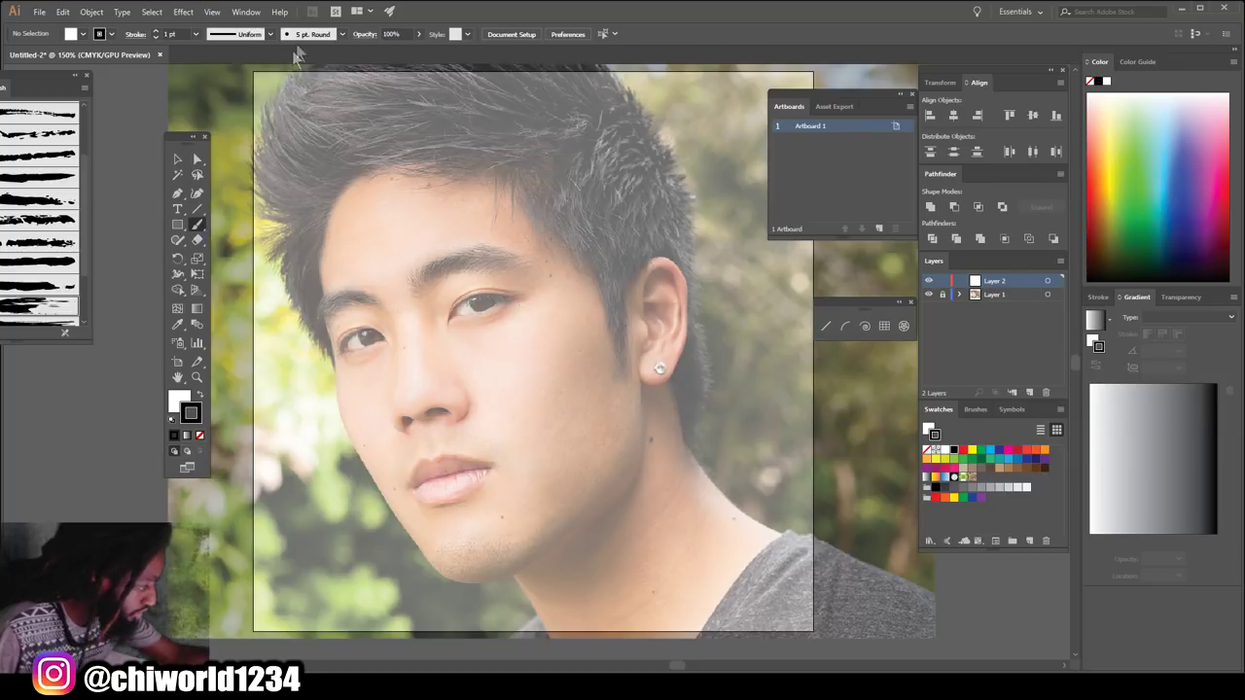
click(419, 34)
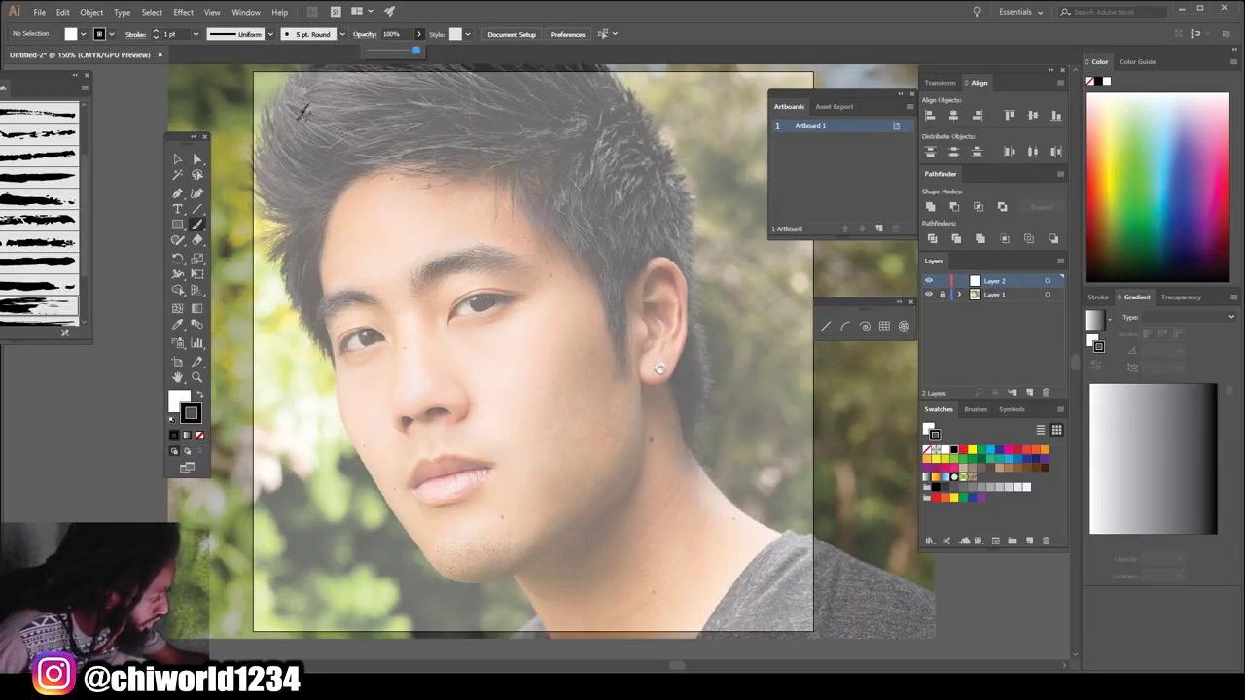
click(342, 34)
- Create a 4 pt pressure-sensitive calligraphic brush and paint the left jaw outline
click(309, 138)
click(911, 341)
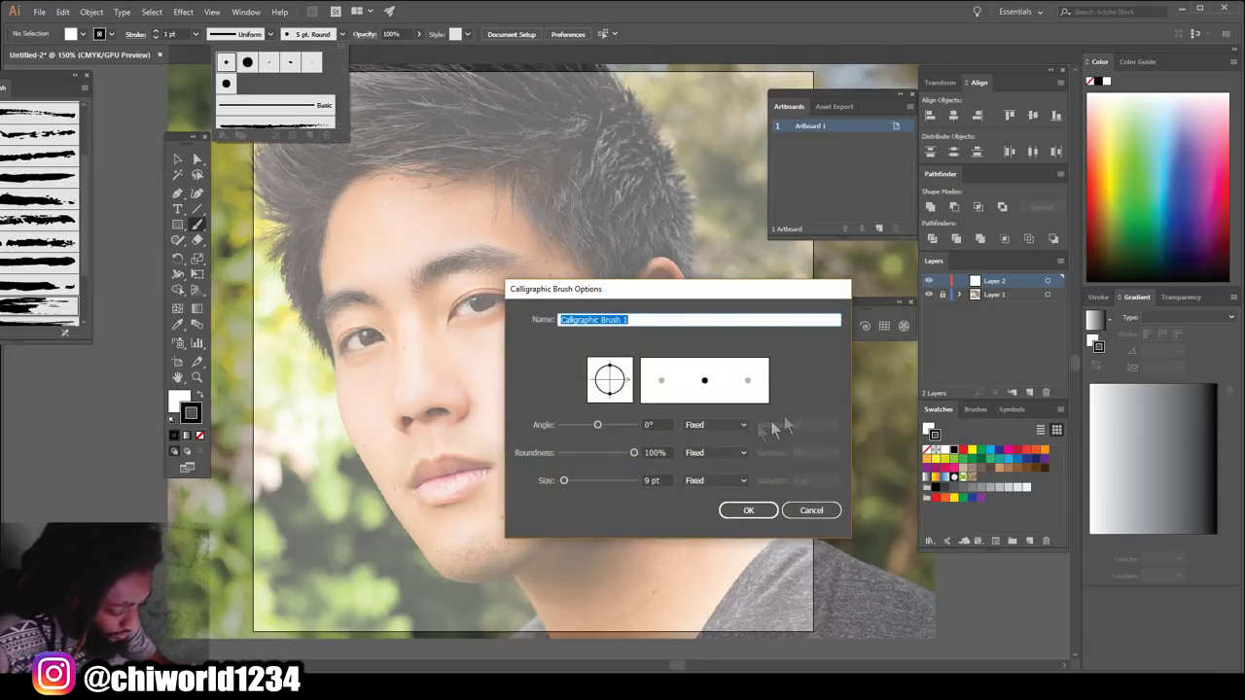
click(700, 481)
click(703, 523)
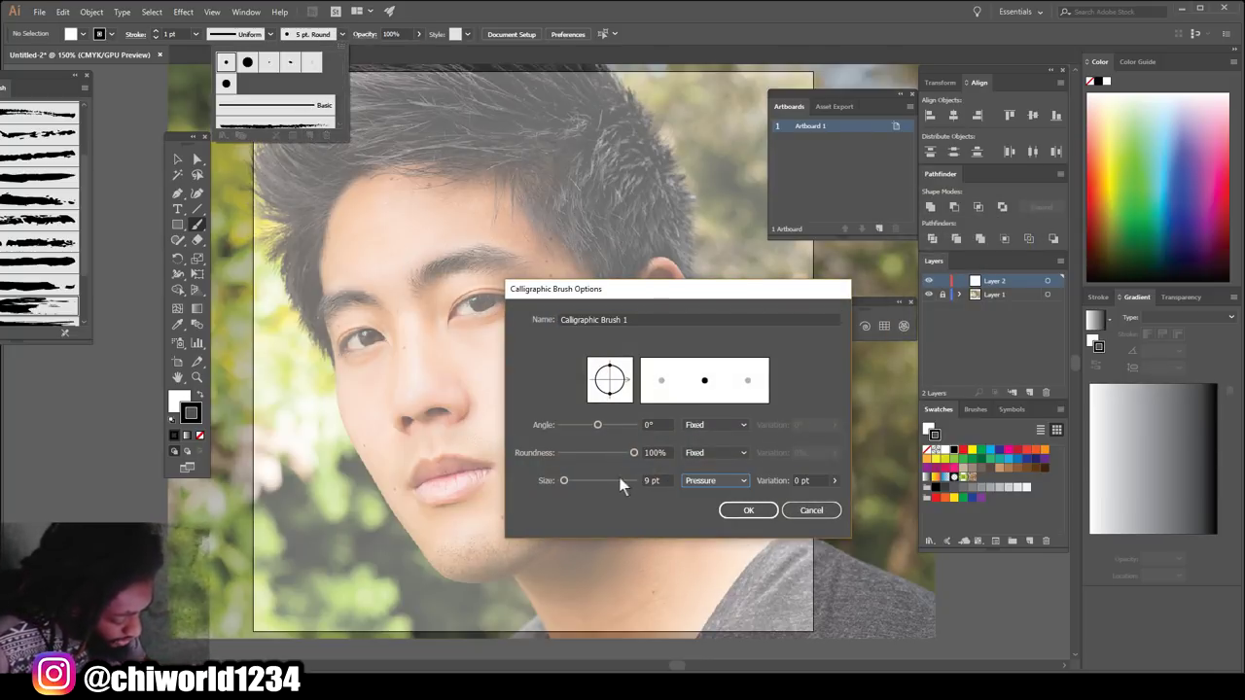
drag(571, 481, 562, 481)
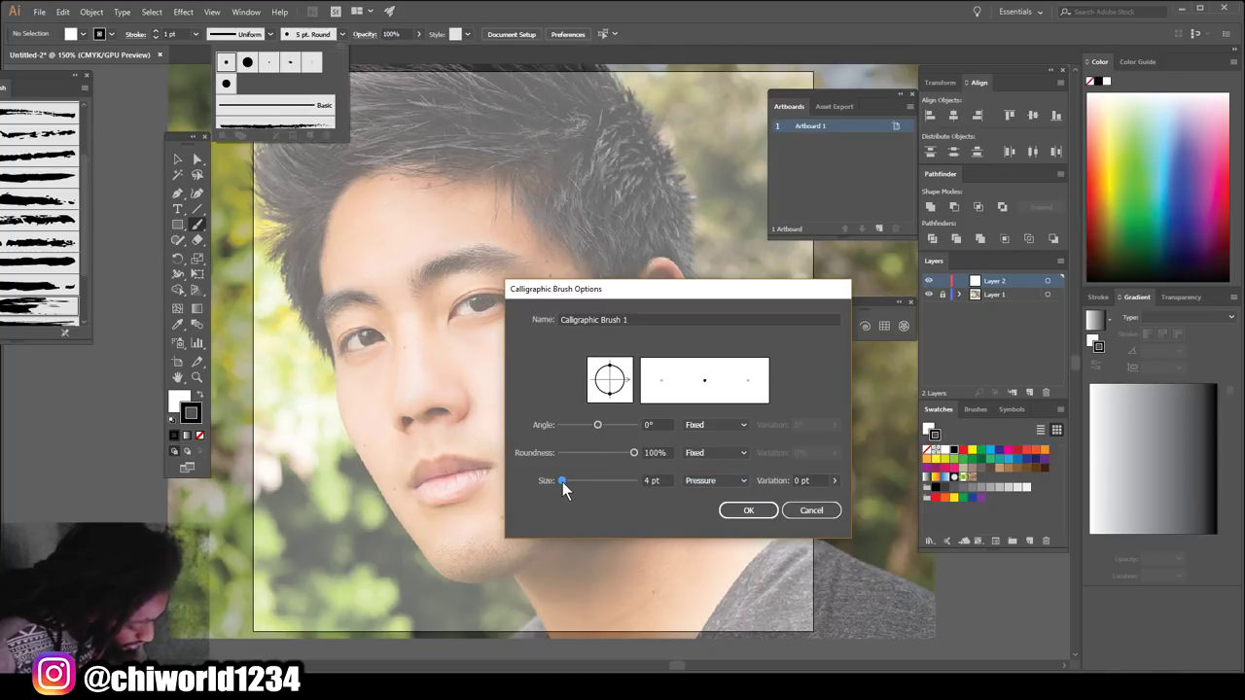
click(835, 481)
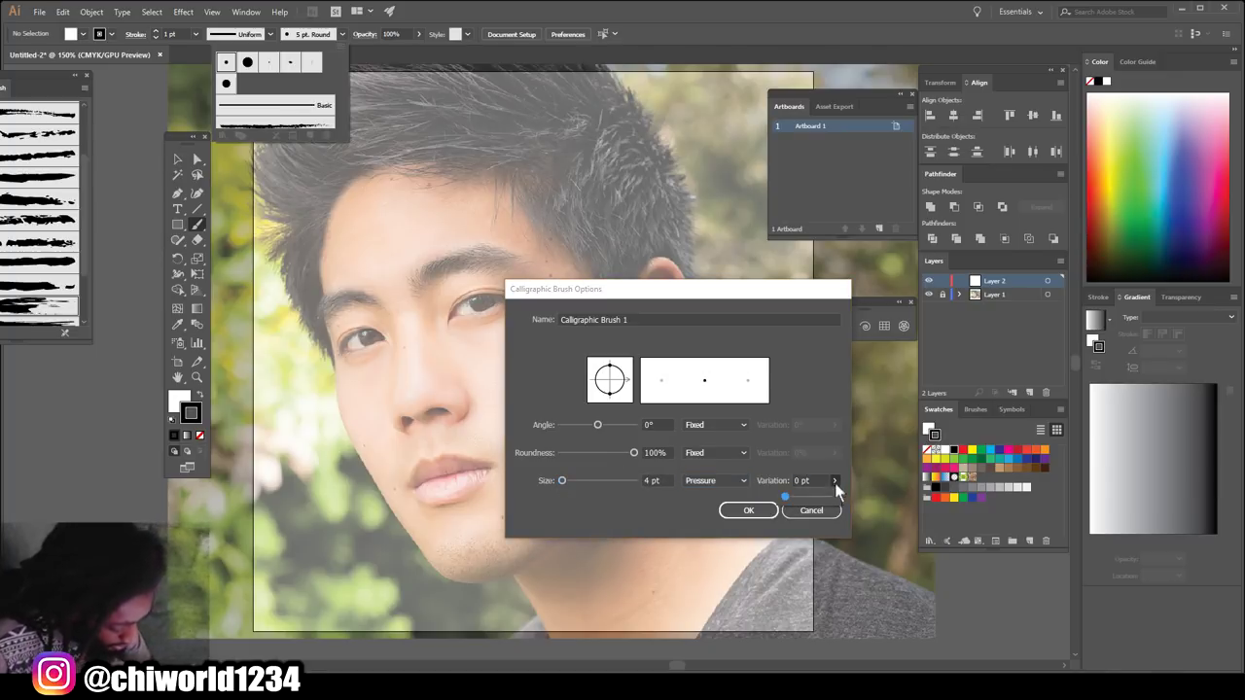
click(747, 511)
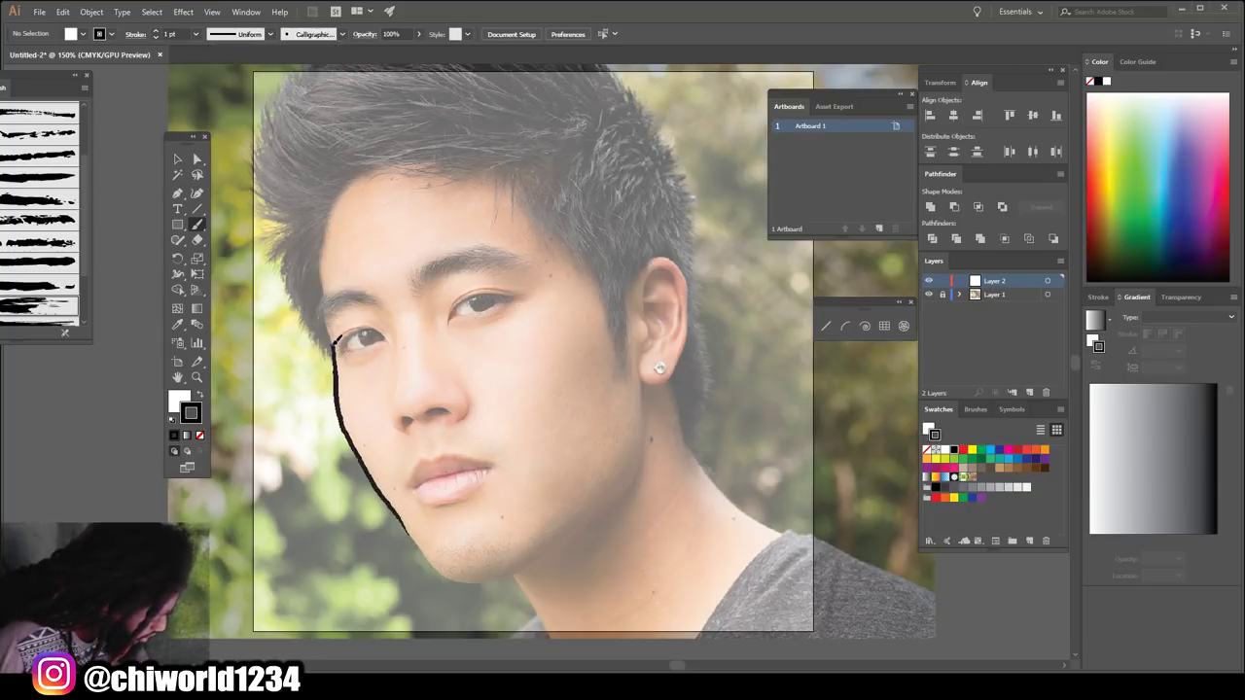
drag(328, 315, 325, 301)
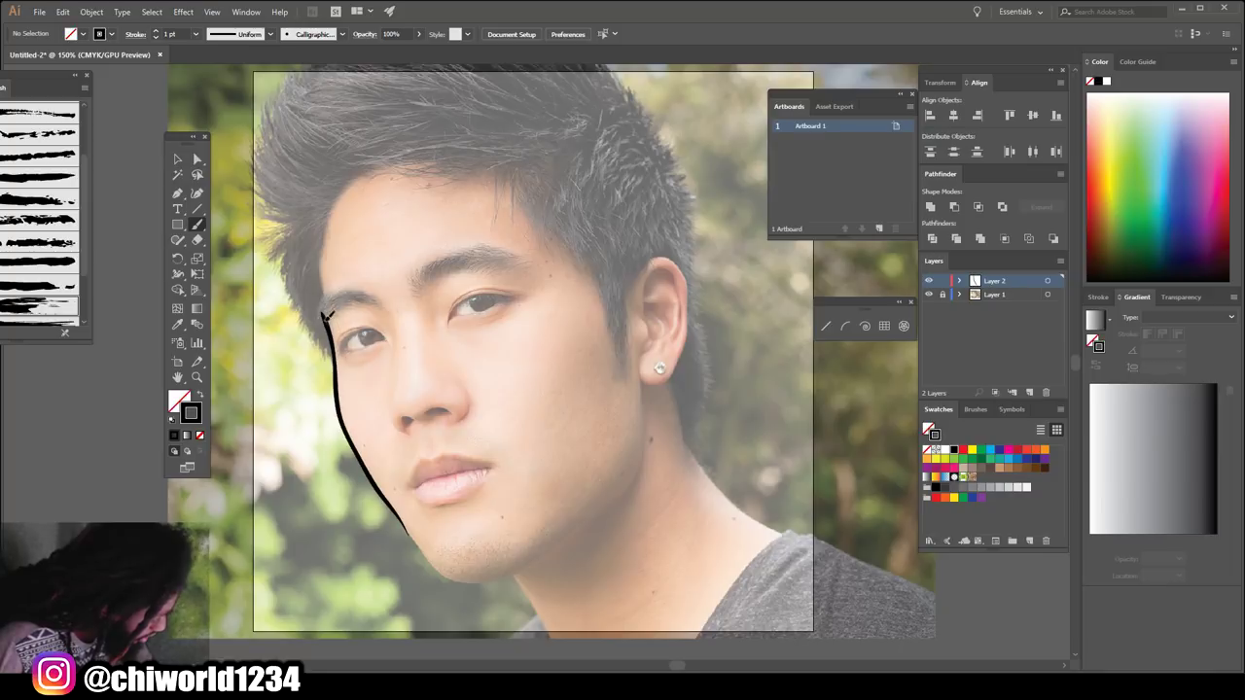
- Extend the face outline to the forehead and draw a melting drip and thick line at the chin
drag(336, 208, 338, 204)
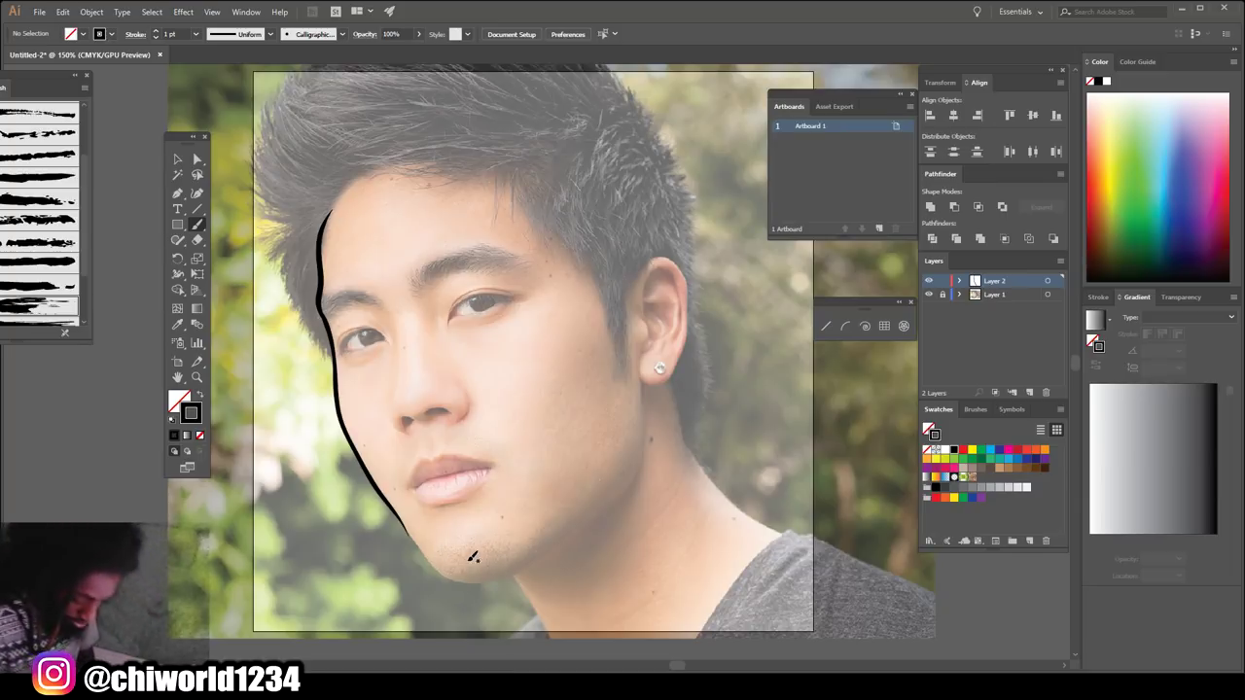
key(ctrl+minus)
scroll(475, 550, down, 3)
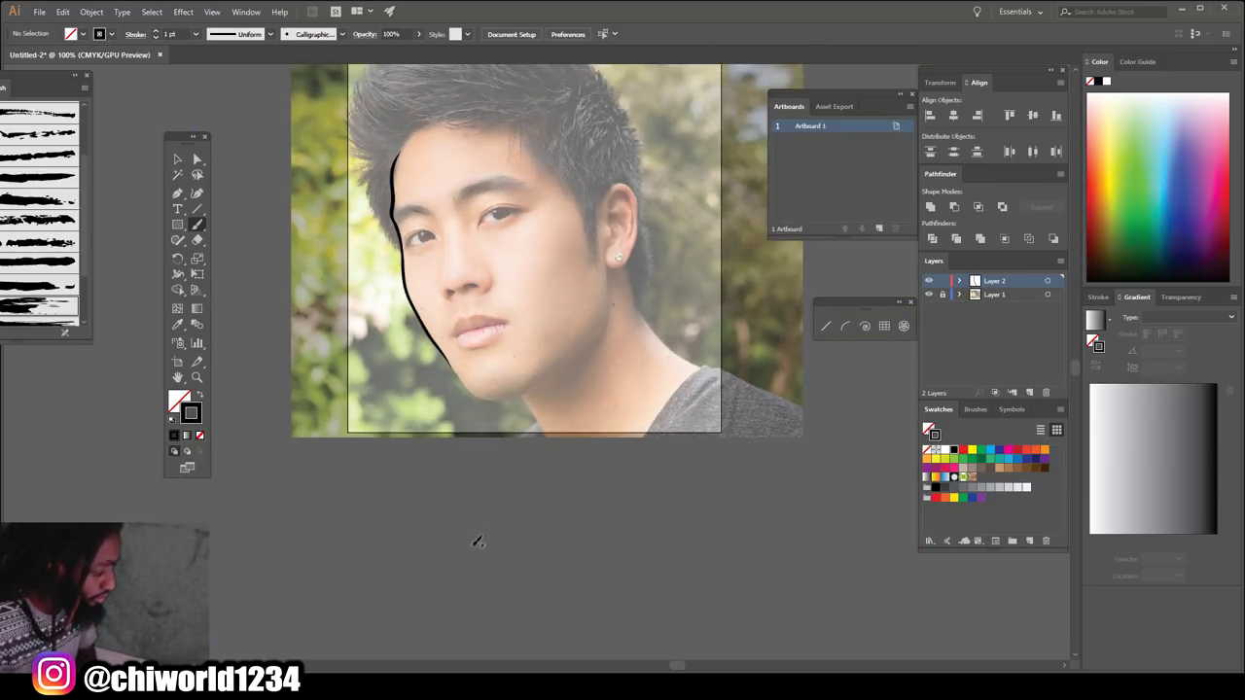
key(ctrl+plus)
key(ctrl+plus)
key(ctrl+plus)
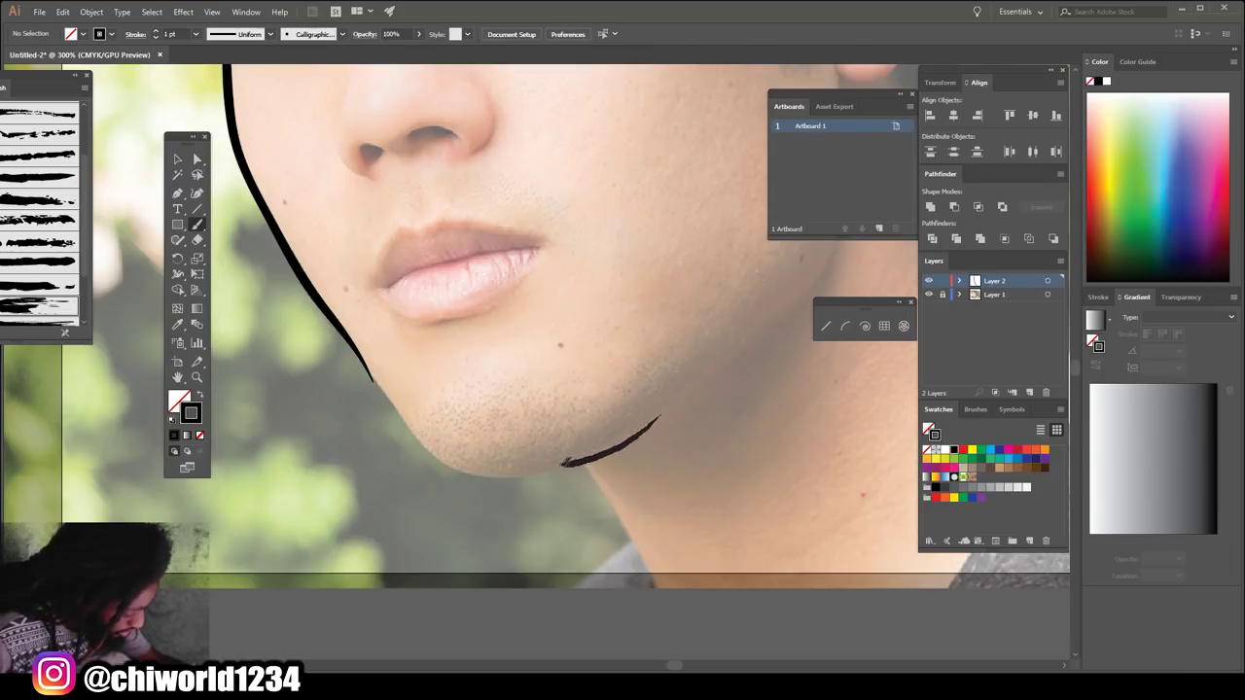
drag(497, 536, 474, 478)
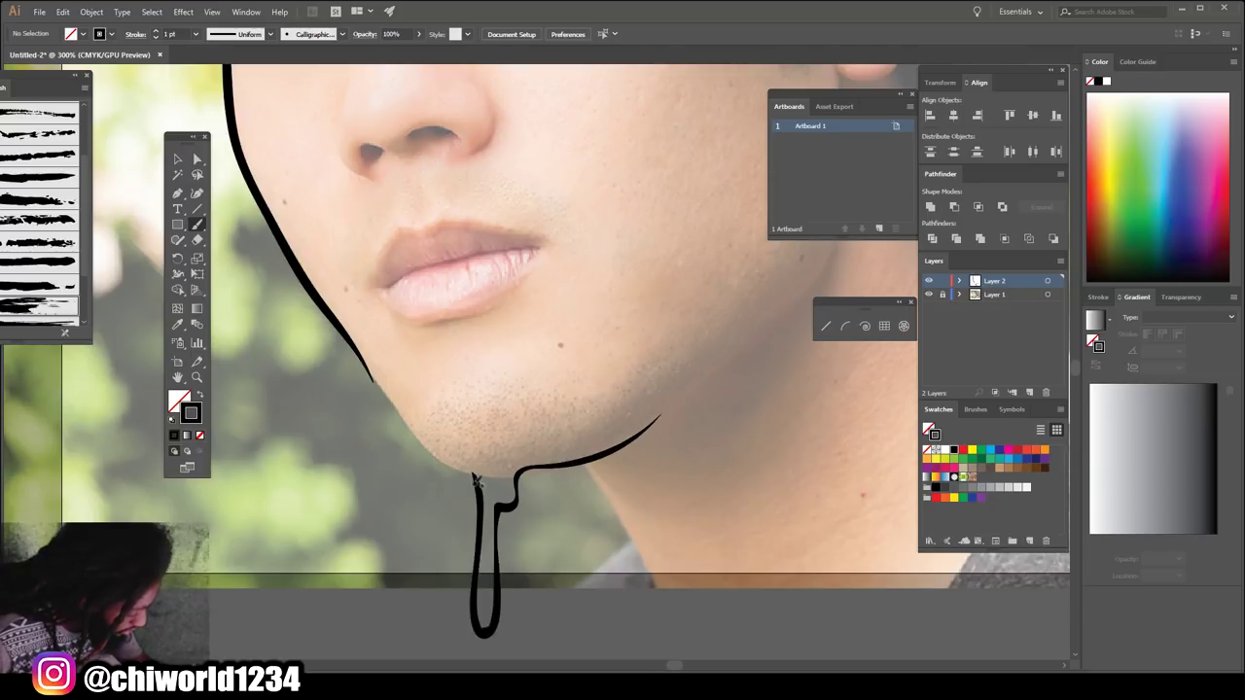
drag(523, 470, 620, 446)
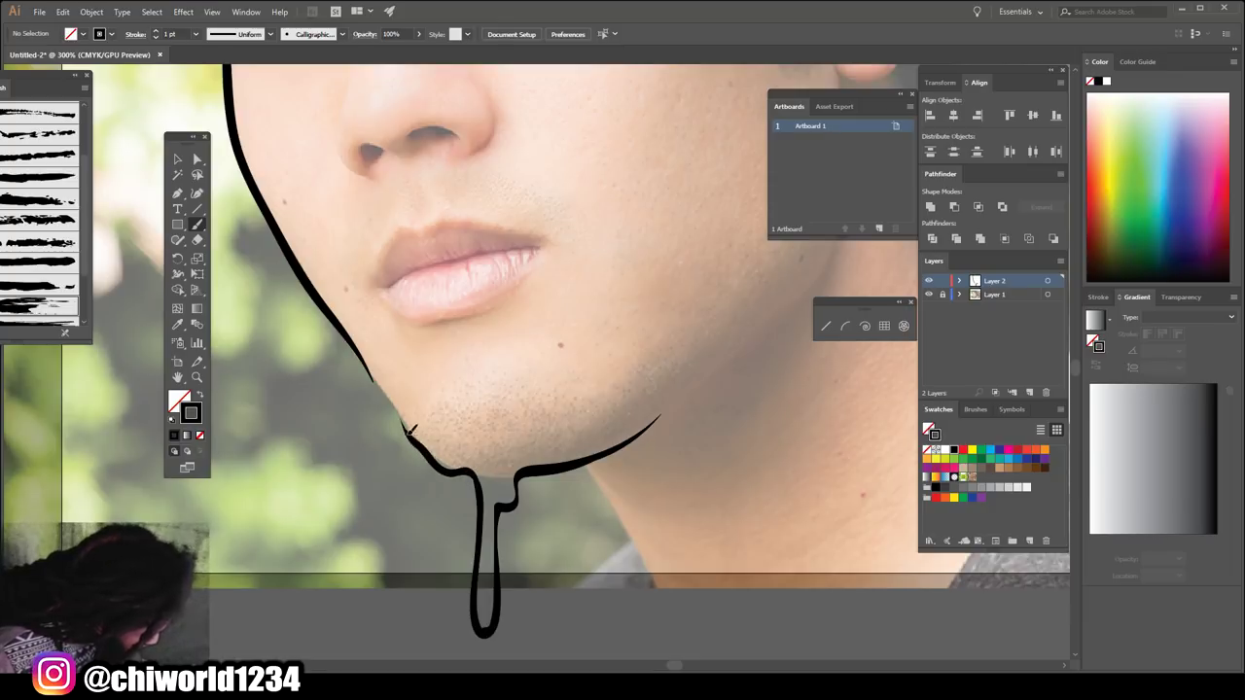
drag(435, 457, 368, 377)
- Draw the right cheek line with spiky hair strands up toward the hairline
scroll(323, 292, up, 5)
scroll(323, 292, up, 2)
drag(795, 583, 683, 286)
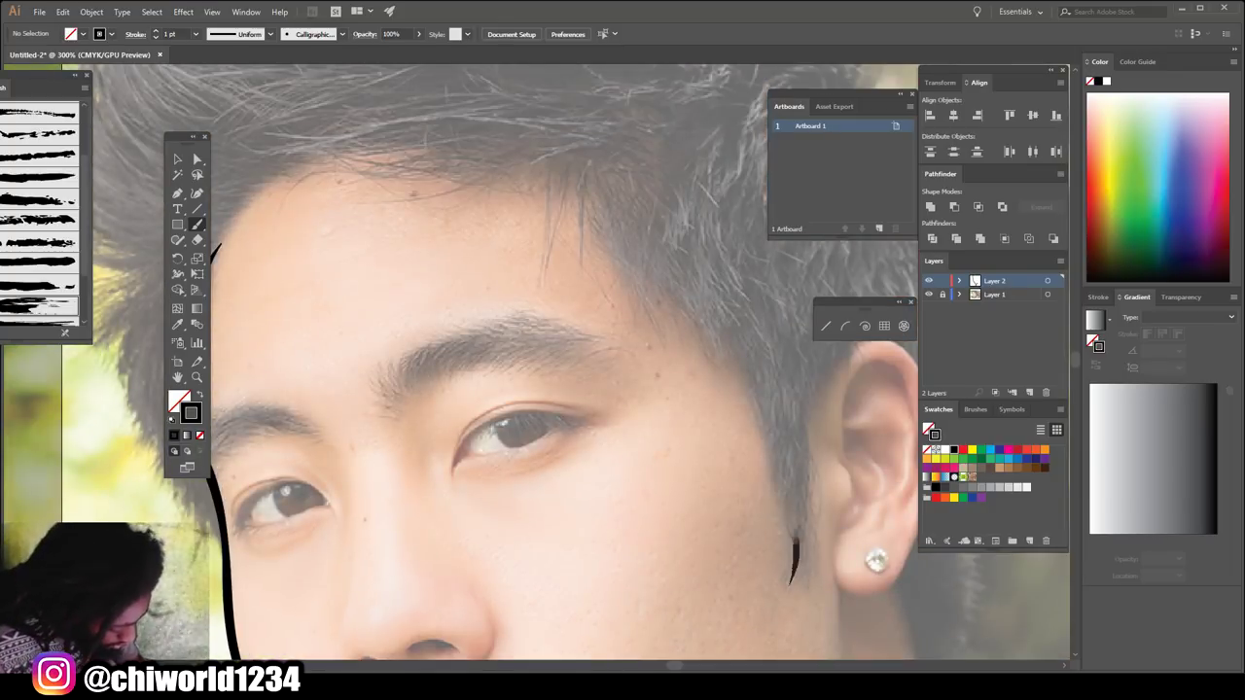
drag(706, 360, 657, 263)
mouse_move(669, 321)
mouse_down()
mouse_move(640, 240)
mouse_move(636, 257)
mouse_up()
drag(646, 304, 609, 187)
drag(615, 249, 597, 175)
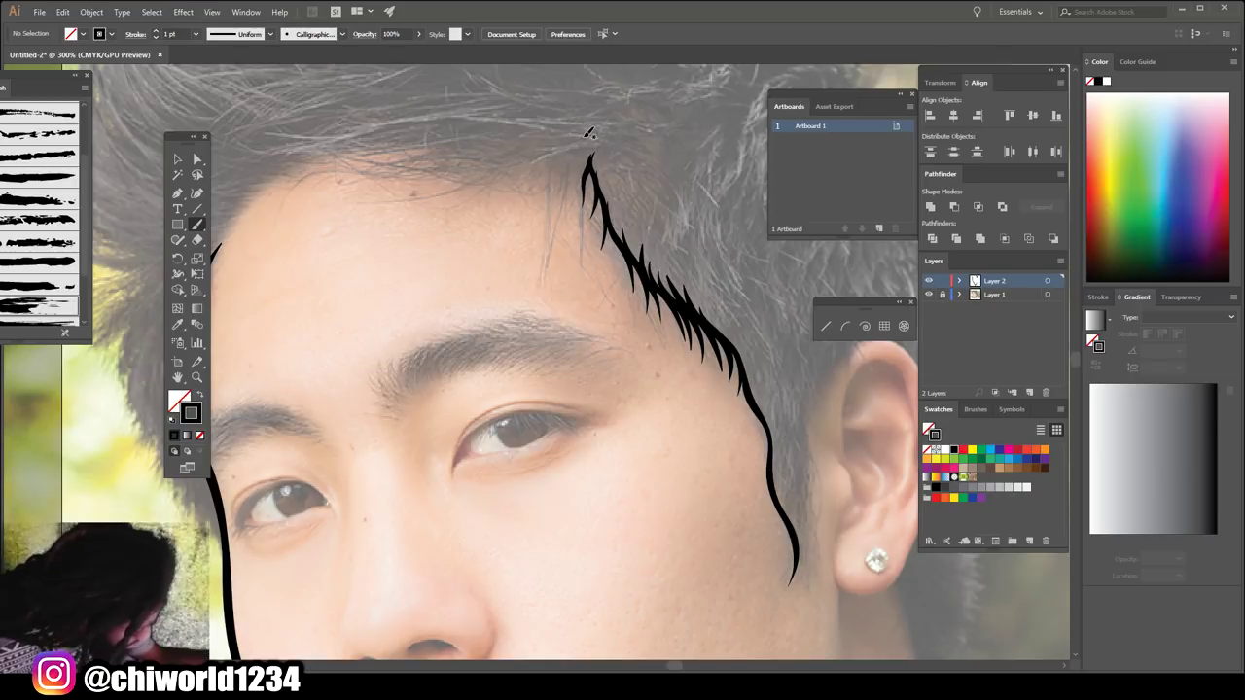
- Draw the spiky hairline across the forehead and a small hooked stroke on the left contour
scroll(593, 136, up, 2)
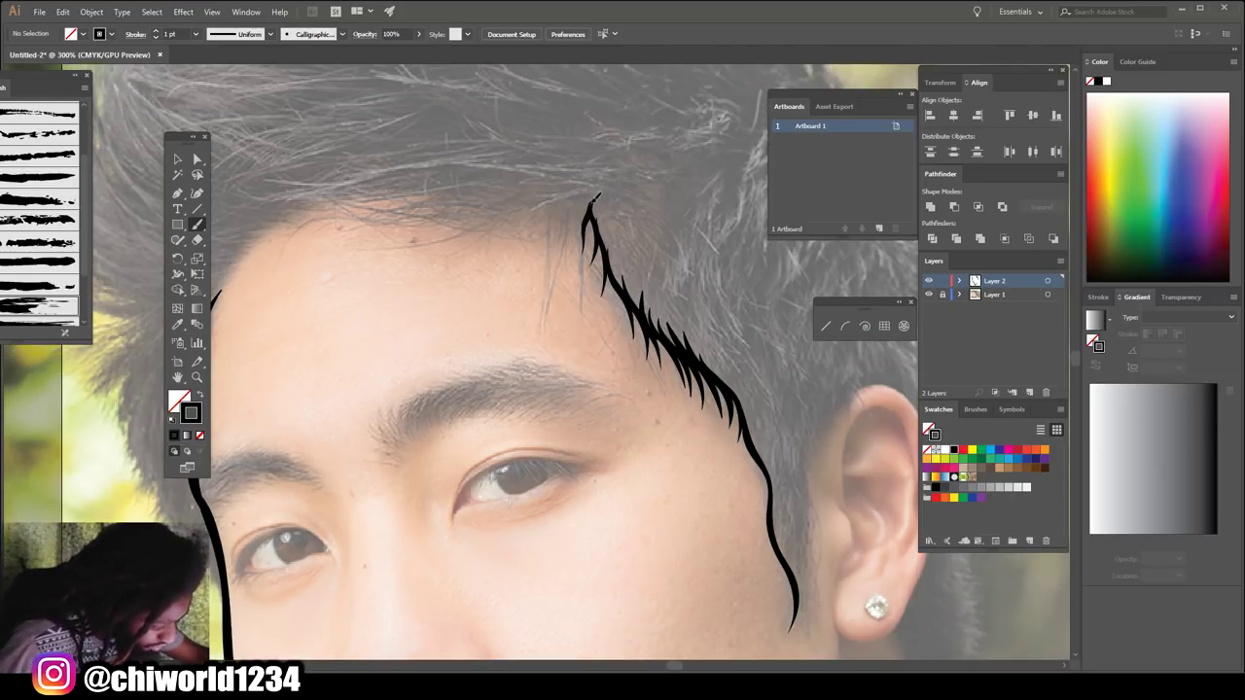
mouse_move(588, 218)
mouse_down()
mouse_move(556, 239)
mouse_move(516, 210)
mouse_move(432, 206)
mouse_up()
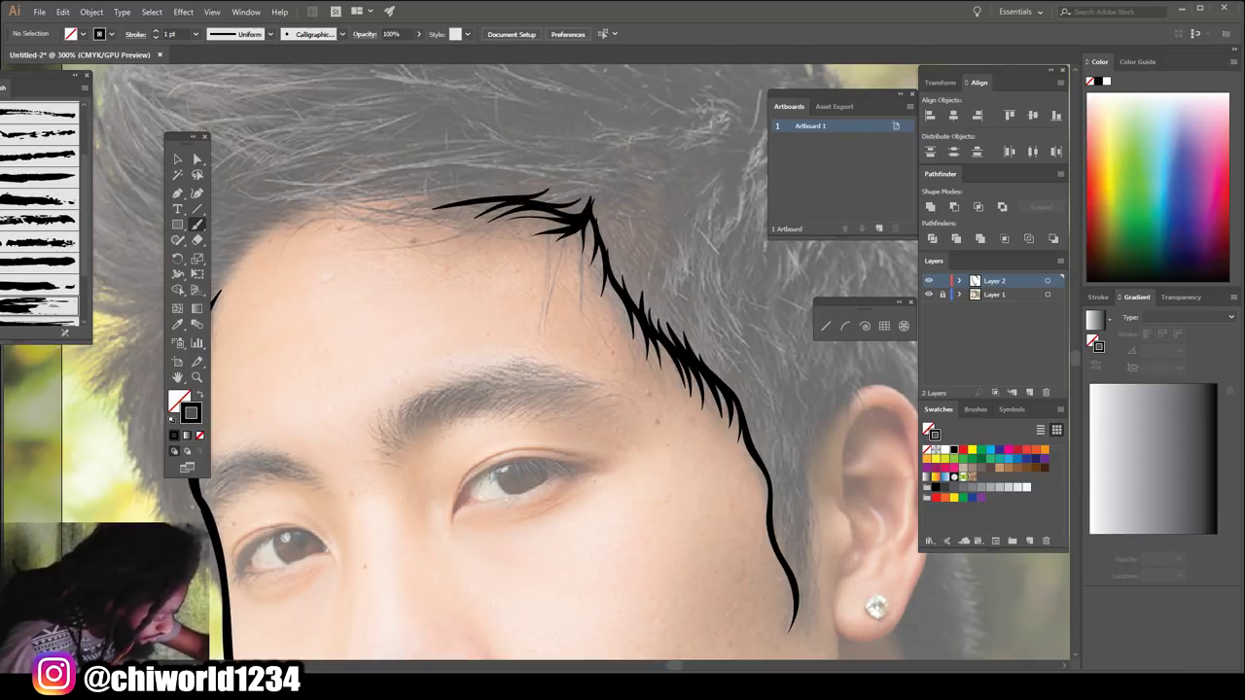
drag(531, 192, 245, 255)
scroll(240, 284, left, 5)
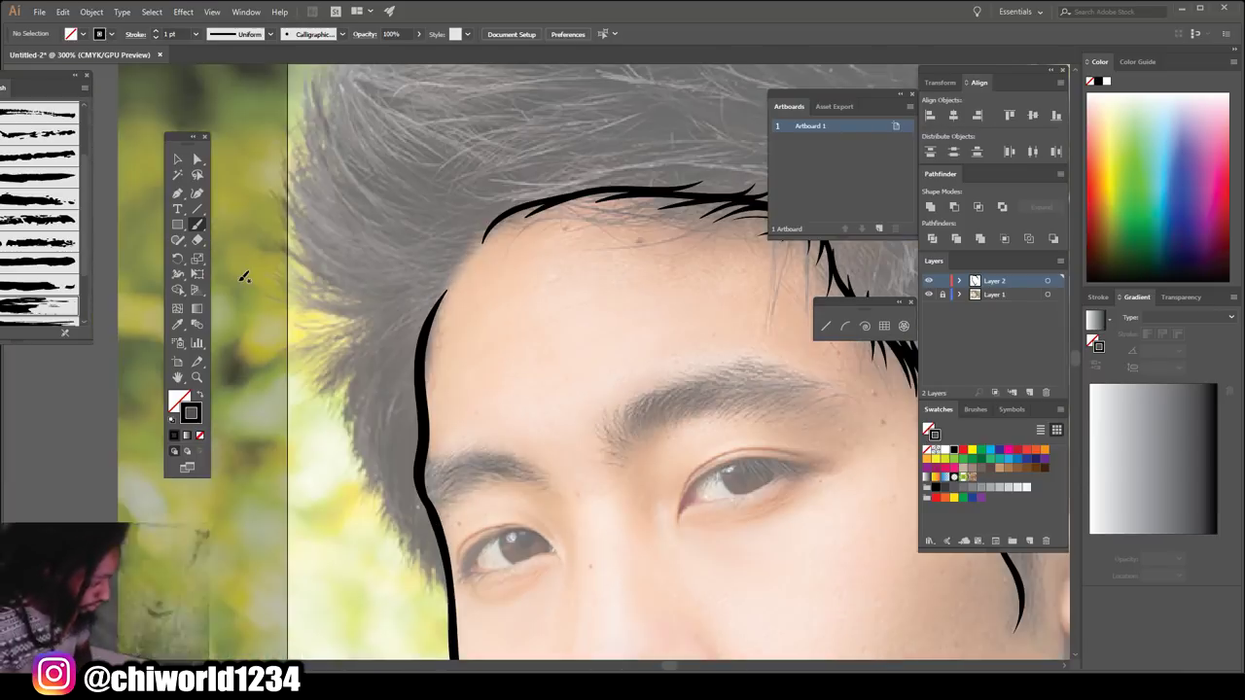
right_click(444, 286)
key(Escape)
drag(434, 298, 488, 247)
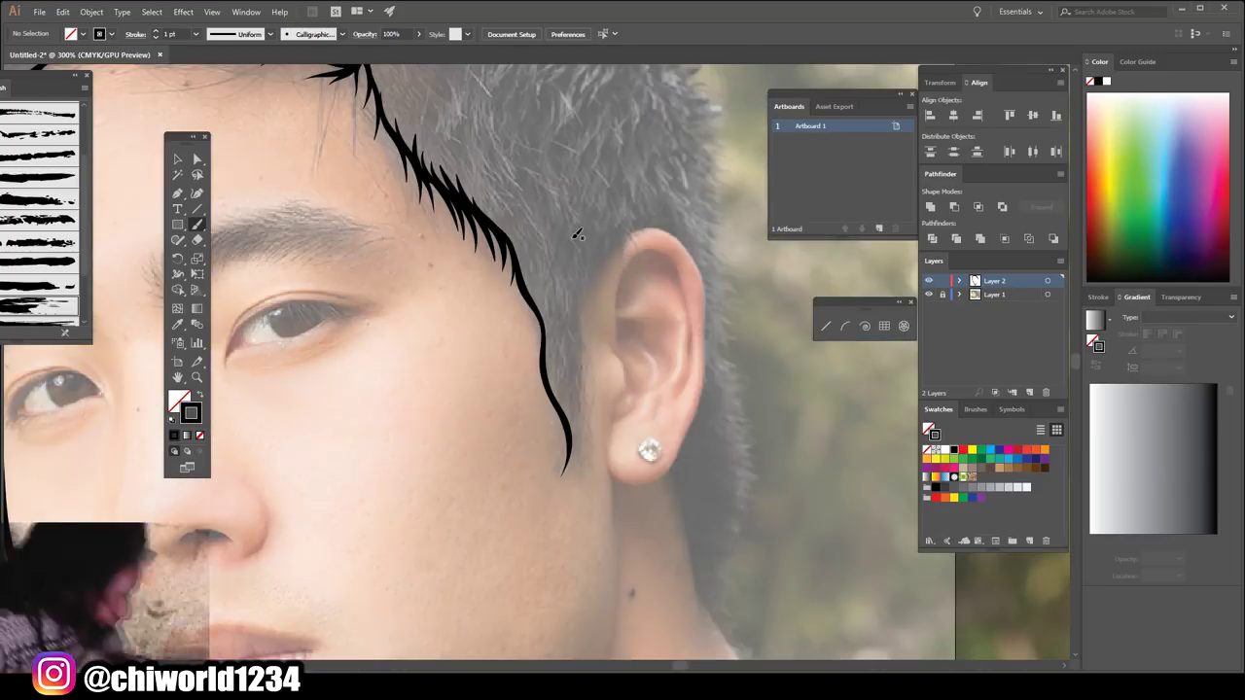
- Outline the ear from its front edge around the back to the lobe
mouse_move(583, 399)
mouse_down()
mouse_move(572, 469)
mouse_move(610, 253)
mouse_up()
drag(582, 319, 637, 218)
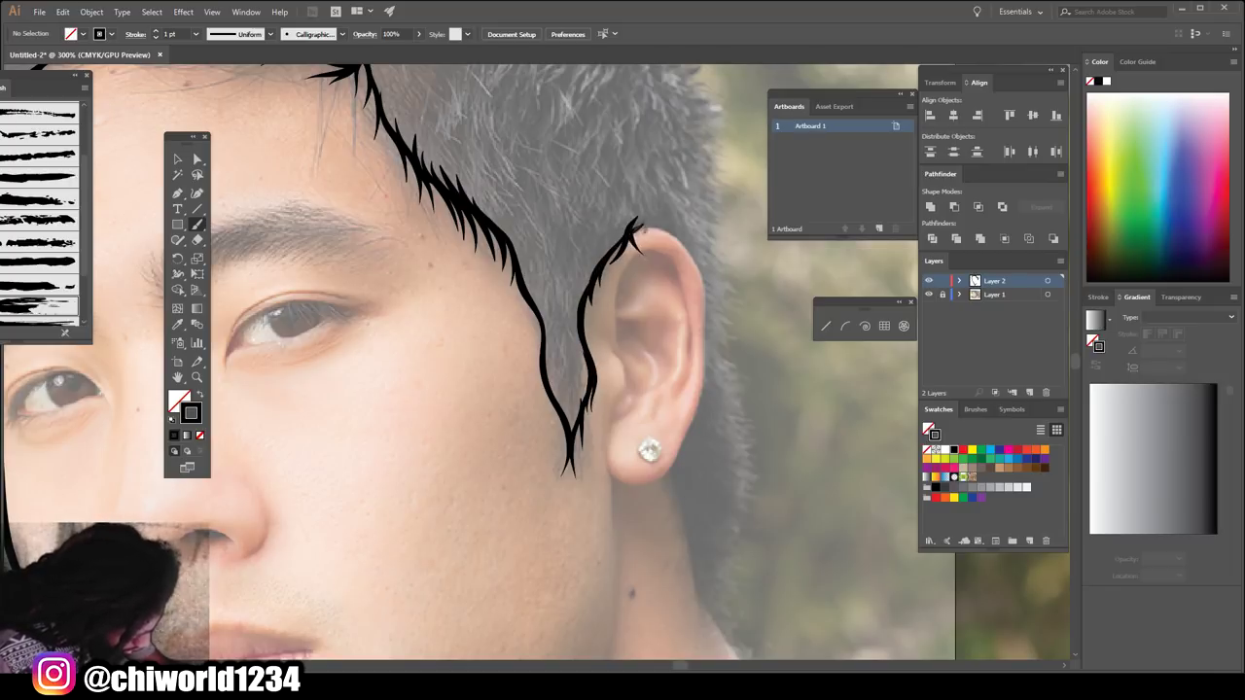
mouse_move(692, 250)
mouse_down()
mouse_move(603, 457)
mouse_move(649, 438)
mouse_move(681, 389)
mouse_move(646, 271)
mouse_up()
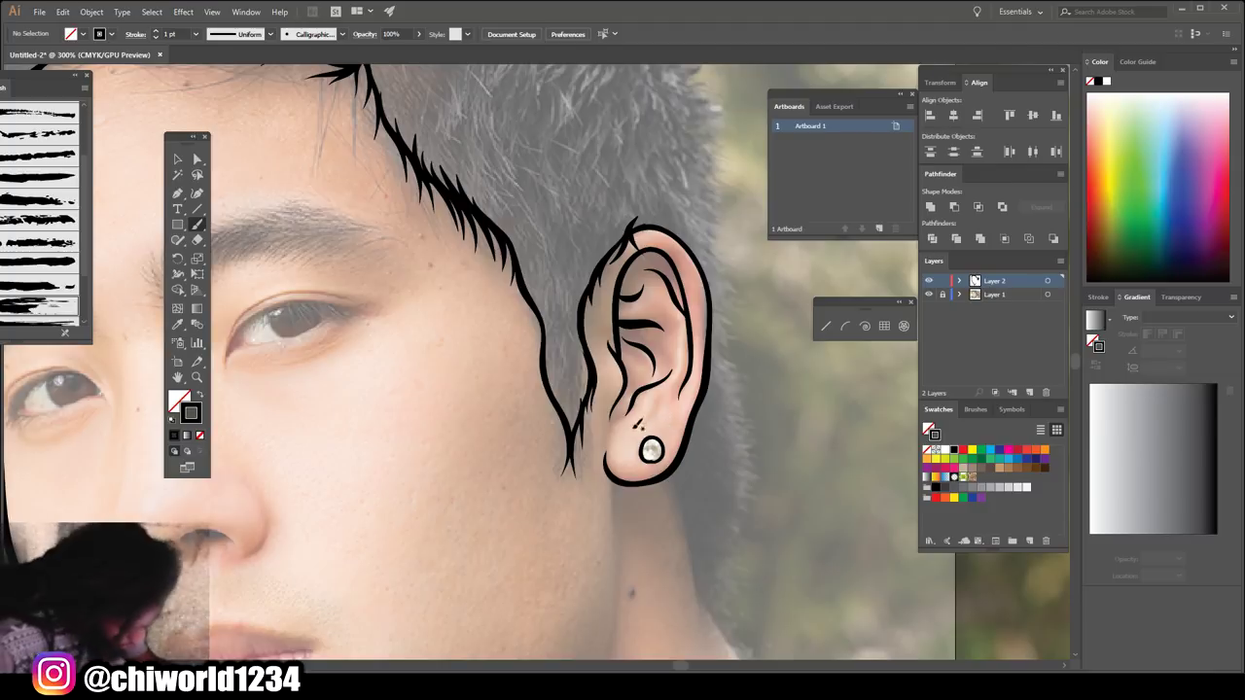
scroll(662, 403, down, 3)
- Switch to a 0.25 pt stroke and sketch hair strokes along the right eyebrow
scroll(662, 403, down, 2)
scroll(641, 409, up, 3)
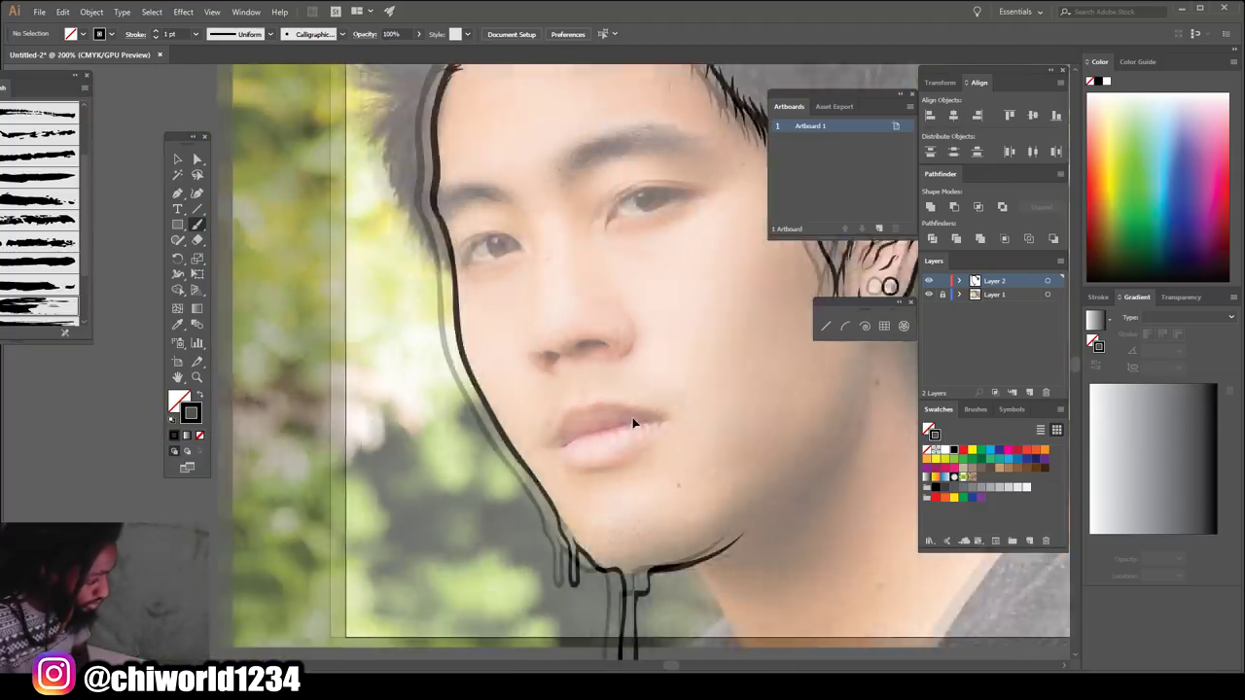
scroll(642, 409, up, 2)
click(196, 34)
drag(657, 237, 709, 222)
mouse_move(613, 238)
mouse_down()
mouse_move(701, 223)
mouse_move(696, 214)
mouse_up()
drag(586, 220, 671, 199)
mouse_move(576, 241)
mouse_down()
mouse_move(669, 208)
mouse_move(644, 204)
mouse_up()
drag(533, 246, 614, 199)
mouse_move(498, 263)
mouse_down()
mouse_move(554, 214)
mouse_move(515, 224)
mouse_up()
mouse_move(459, 282)
mouse_down()
mouse_move(488, 235)
mouse_move(583, 225)
mouse_up()
- Densify the eyebrow's middle, upper edge, inner end and outer tail
mouse_move(509, 249)
mouse_down()
mouse_move(619, 212)
mouse_move(537, 218)
mouse_move(611, 204)
mouse_up()
mouse_move(525, 216)
mouse_down()
mouse_move(589, 197)
mouse_move(654, 212)
mouse_up()
mouse_move(533, 251)
mouse_down()
mouse_move(634, 216)
mouse_move(550, 215)
mouse_up()
mouse_move(490, 270)
mouse_down()
mouse_move(547, 216)
mouse_move(650, 190)
mouse_up()
mouse_move(572, 212)
mouse_down()
mouse_move(636, 189)
mouse_move(638, 202)
mouse_up()
drag(537, 239, 622, 210)
mouse_move(486, 264)
mouse_down()
mouse_move(531, 217)
mouse_move(496, 243)
mouse_move(508, 214)
mouse_up()
drag(640, 219, 699, 241)
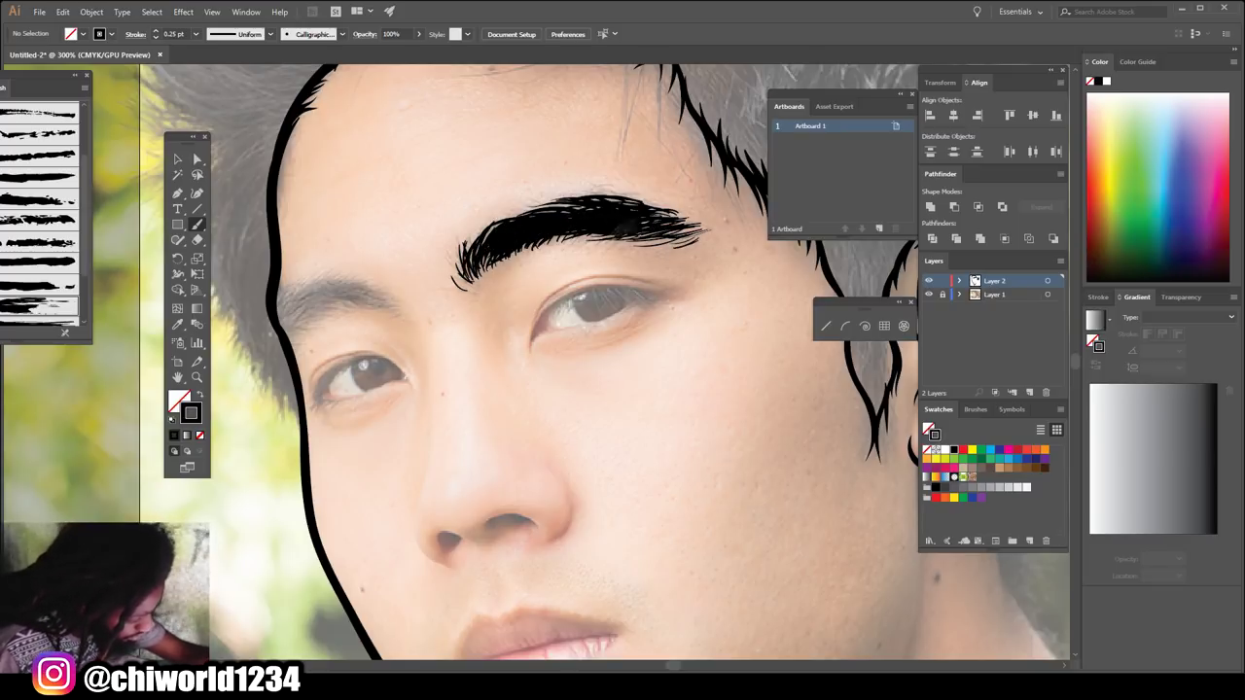
- Sketch thin hair strokes filling the other eyebrow
key(ctrl+minus)
key(ctrl+plus)
drag(588, 319, 632, 333)
drag(568, 303, 609, 315)
drag(537, 296, 593, 307)
mouse_move(474, 352)
mouse_down()
mouse_move(597, 319)
mouse_move(498, 295)
mouse_move(593, 292)
mouse_up()
mouse_move(481, 323)
mouse_down()
mouse_move(584, 292)
mouse_move(512, 301)
mouse_move(530, 290)
mouse_up()
mouse_move(469, 350)
mouse_down()
mouse_move(561, 307)
mouse_move(566, 292)
mouse_up()
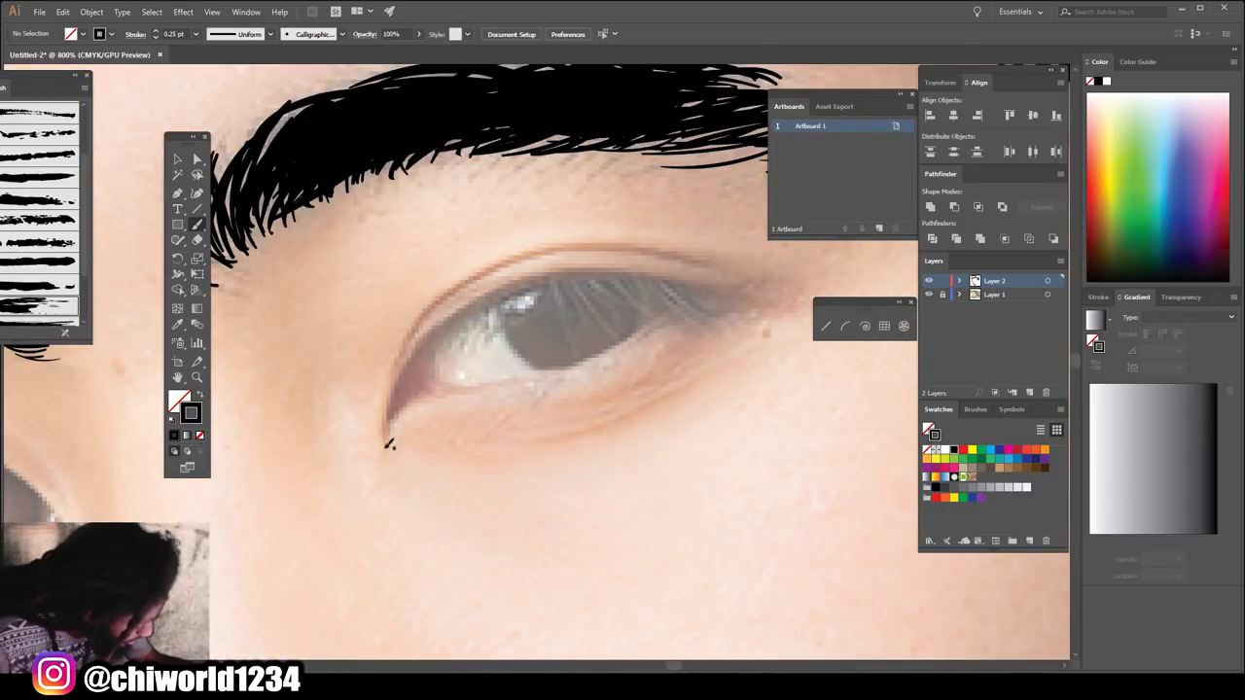
- Outline the eyelids and draw three tear drips hanging from the eye
mouse_move(385, 444)
mouse_down()
mouse_move(491, 292)
mouse_move(768, 307)
mouse_move(418, 389)
mouse_move(505, 374)
mouse_move(691, 301)
mouse_up()
mouse_move(420, 332)
mouse_down()
mouse_move(454, 380)
mouse_move(530, 248)
mouse_move(768, 307)
mouse_up()
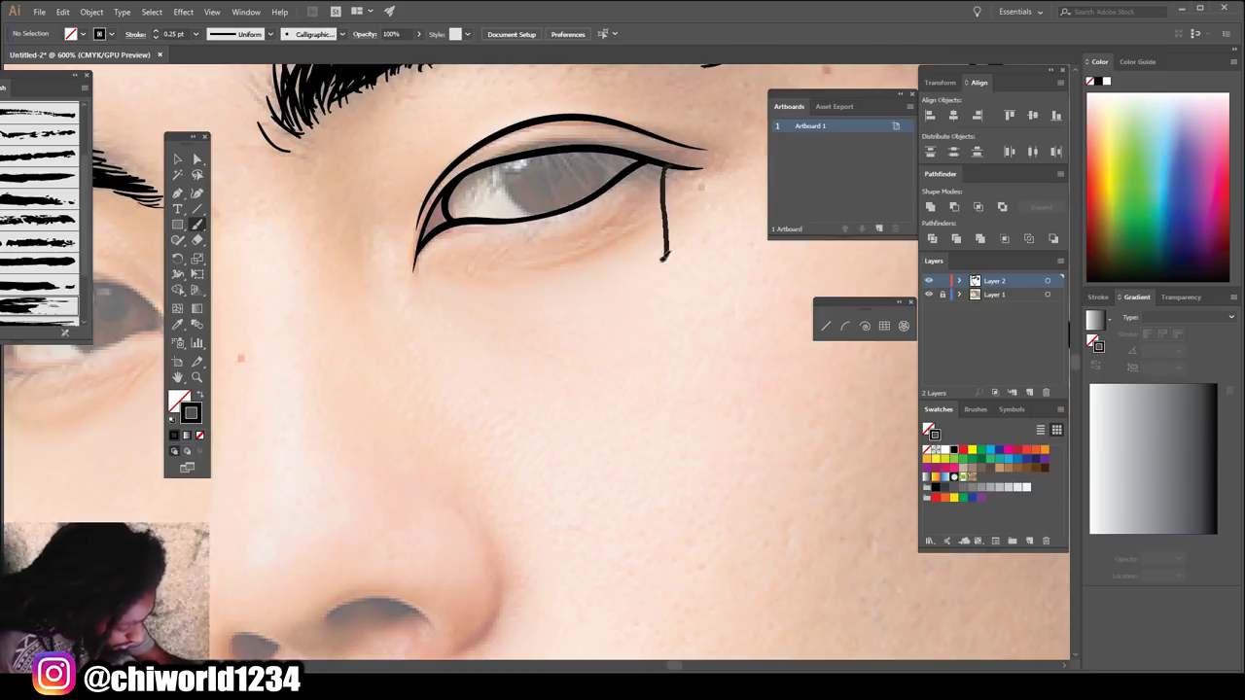
mouse_move(650, 265)
mouse_down()
mouse_move(672, 528)
mouse_move(648, 555)
mouse_move(647, 475)
mouse_move(619, 428)
mouse_move(587, 434)
mouse_up()
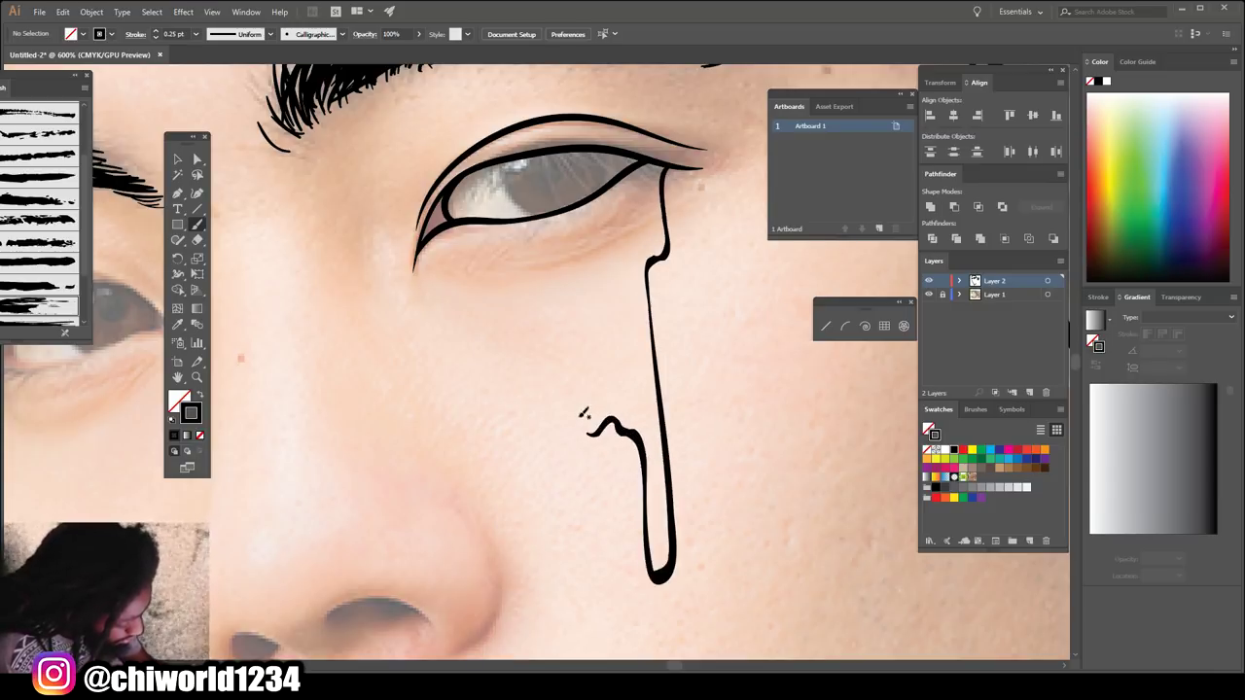
drag(565, 453, 583, 640)
mouse_move(572, 581)
mouse_down()
mouse_move(533, 364)
mouse_move(503, 335)
mouse_up()
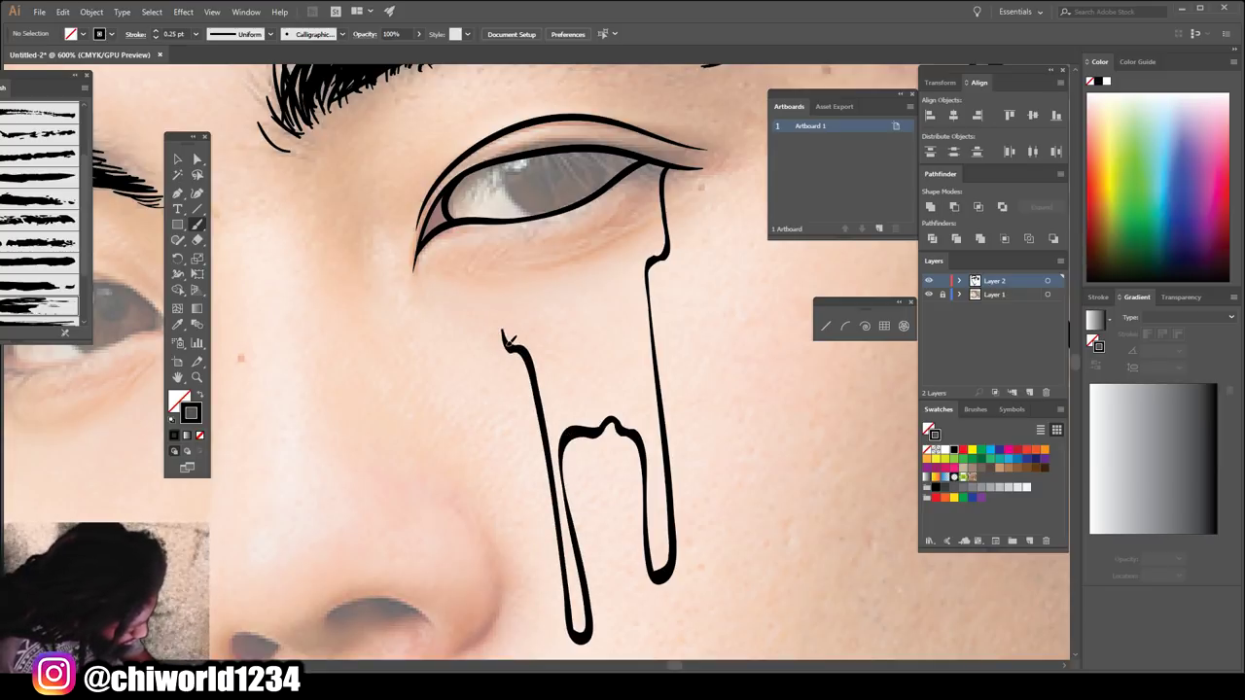
mouse_move(452, 271)
mouse_down()
mouse_move(468, 370)
mouse_move(459, 427)
mouse_up()
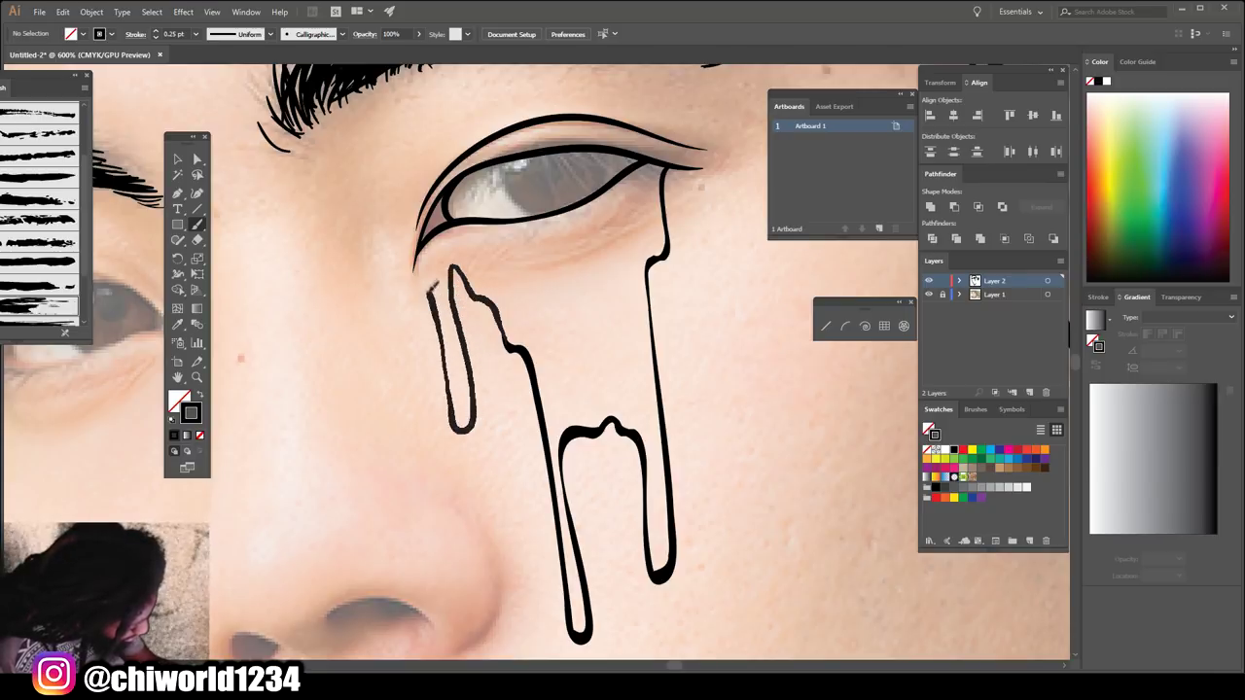
drag(428, 238, 426, 237)
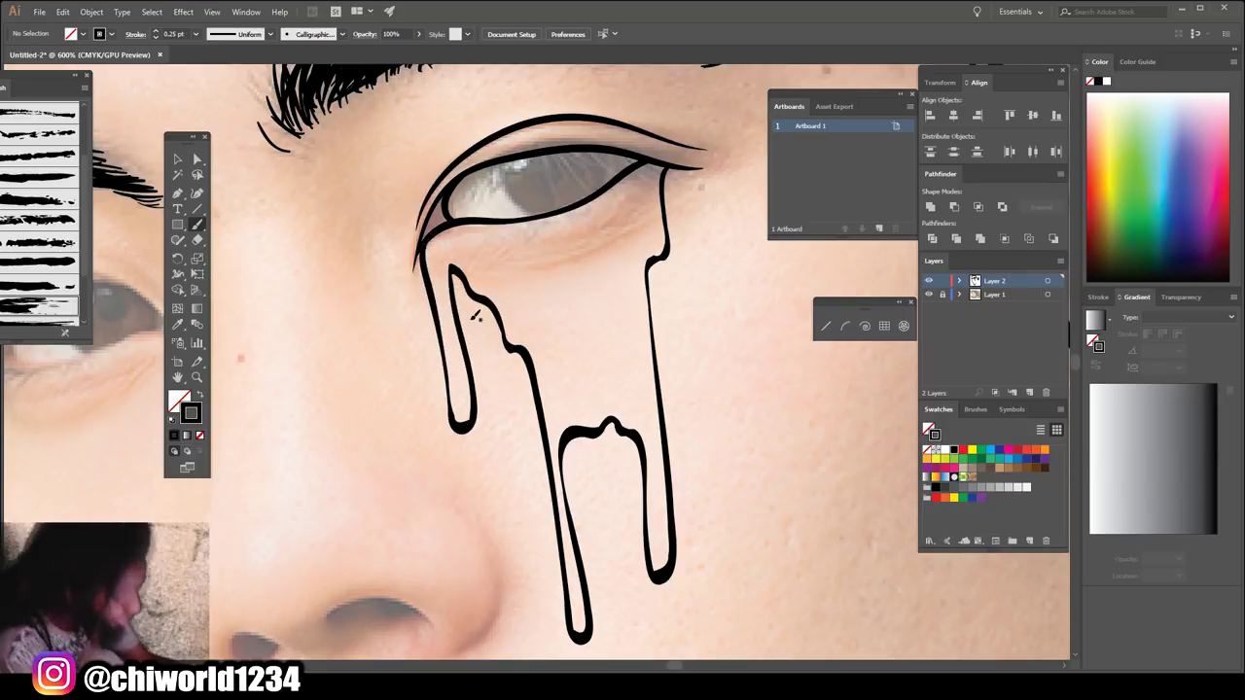
- Outline the lids of the left-hand eye and its melting drips
scroll(477, 314, down, 5)
scroll(457, 331, down, 3)
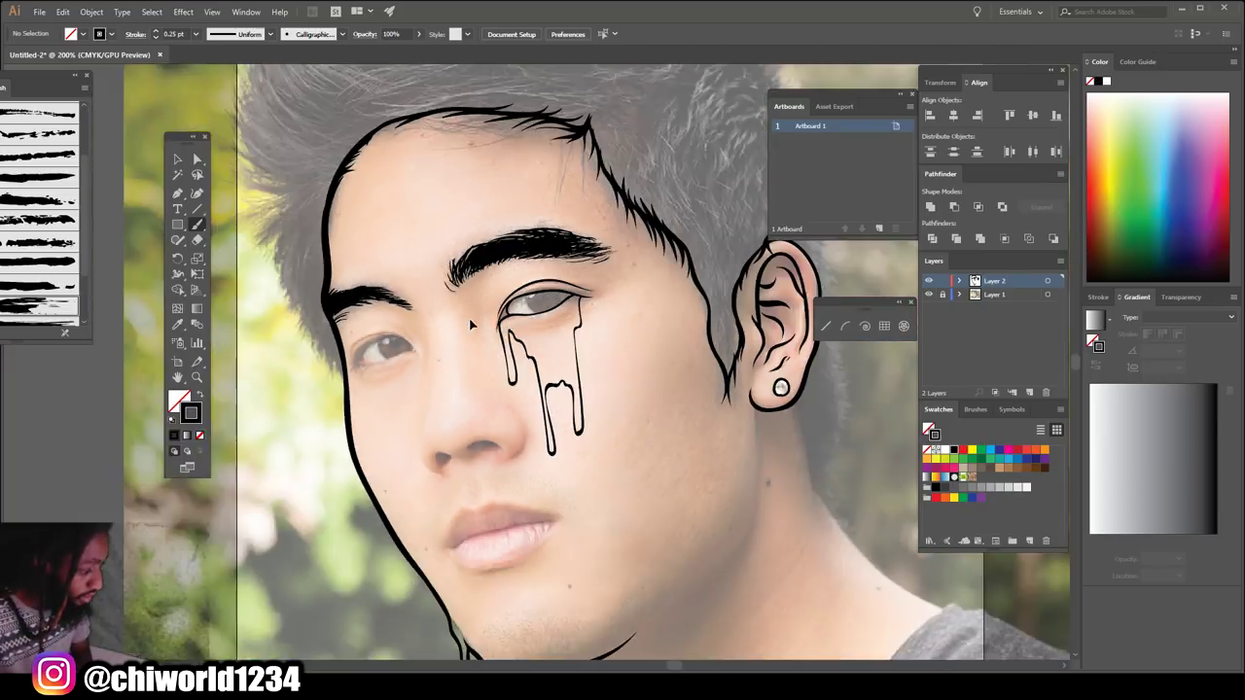
scroll(442, 345, up, 2)
scroll(442, 345, up, 3)
scroll(432, 331, up, 3)
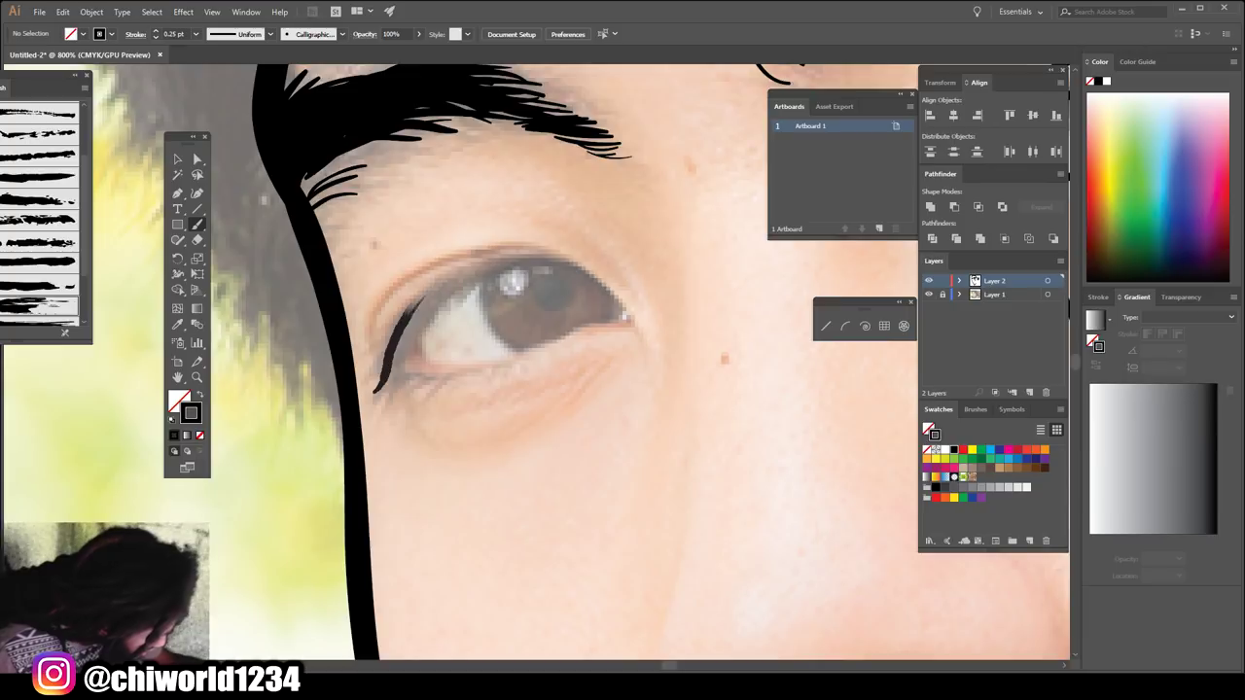
drag(379, 387, 624, 321)
mouse_move(372, 335)
mouse_down()
mouse_move(515, 246)
mouse_move(611, 275)
mouse_move(623, 379)
mouse_move(613, 593)
mouse_up()
scroll(637, 326, down, 2)
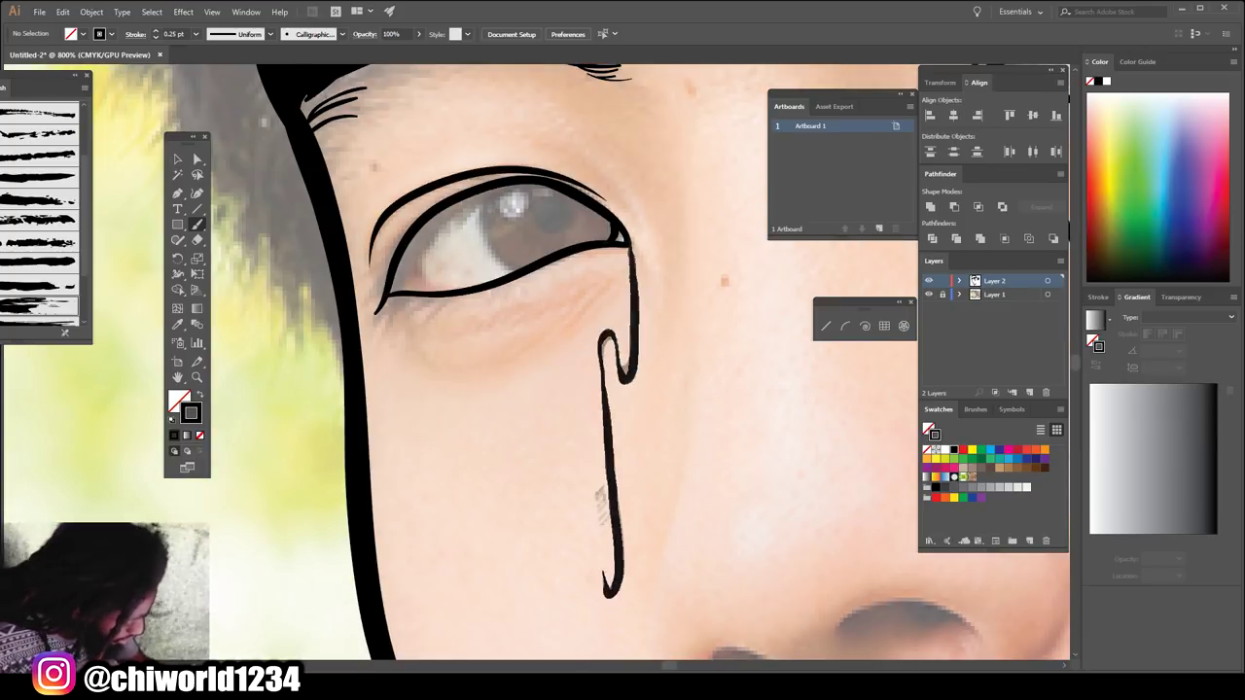
scroll(612, 594, down, 2)
mouse_move(608, 419)
mouse_down()
mouse_move(513, 368)
mouse_move(379, 216)
mouse_up()
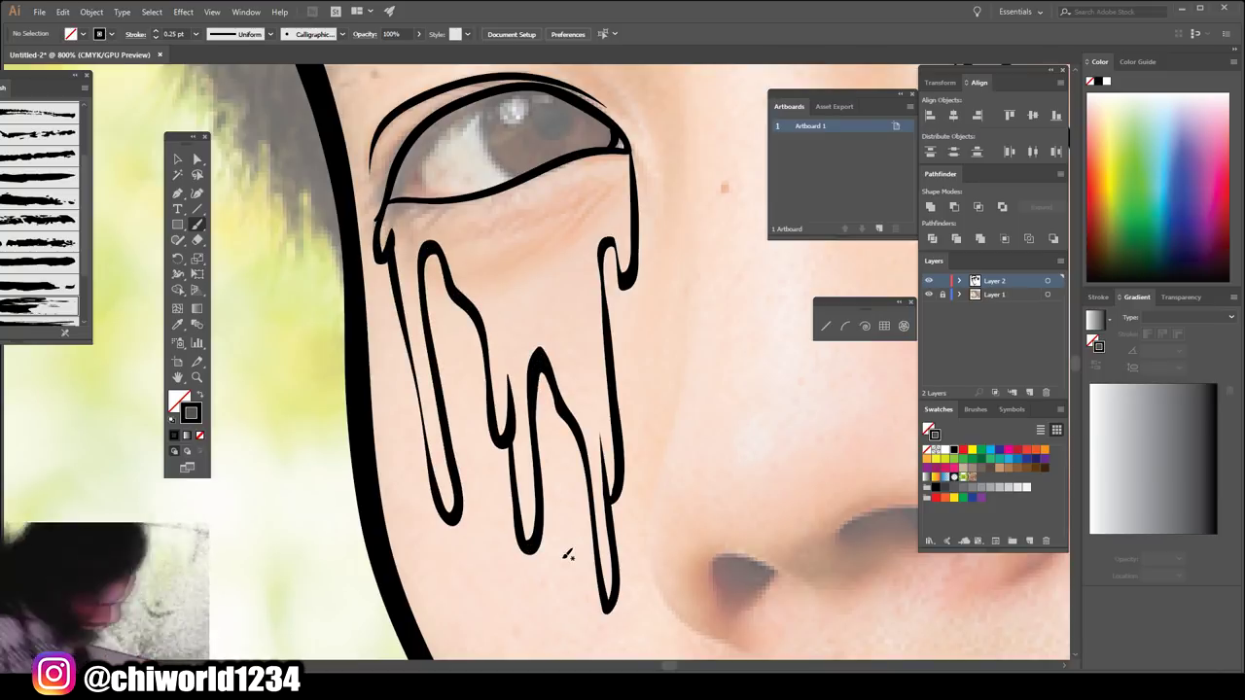
scroll(561, 557, down, 5)
scroll(561, 557, up, 3)
scroll(561, 557, up, 1)
- Trace both sides of the nose and the curled nostril
drag(434, 529, 391, 226)
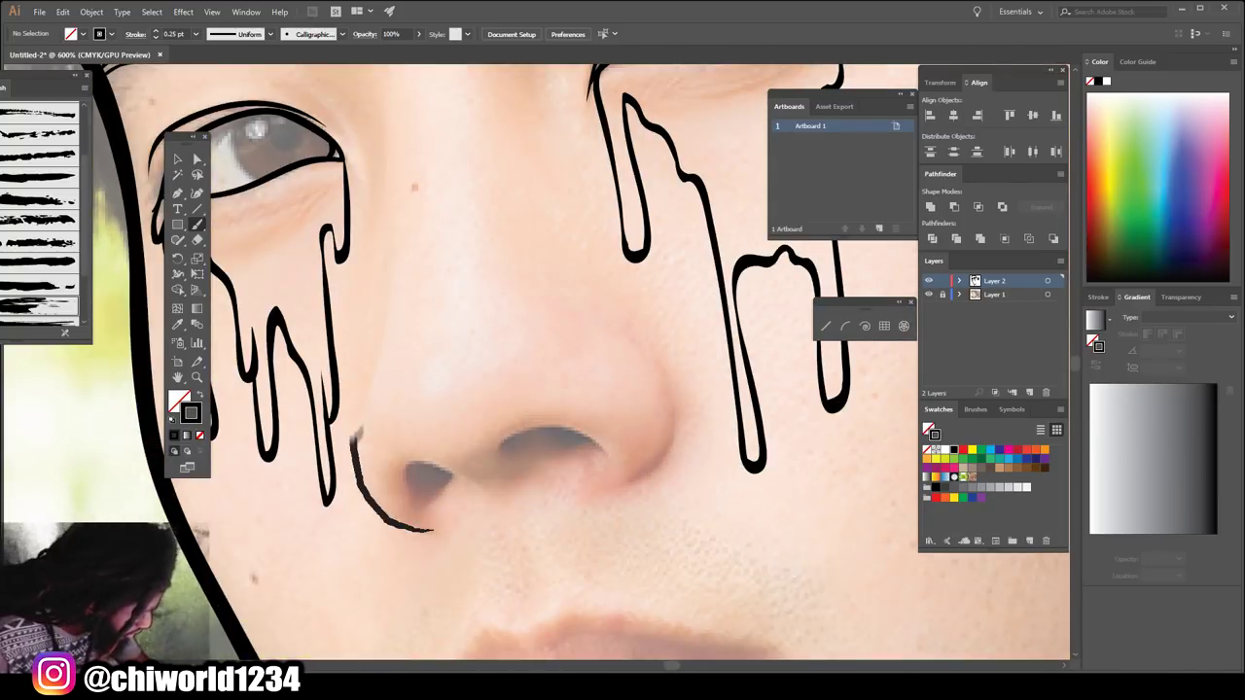
mouse_move(426, 469)
mouse_down()
mouse_move(498, 484)
mouse_move(413, 472)
mouse_up()
mouse_move(498, 459)
mouse_down()
mouse_move(562, 428)
mouse_move(651, 482)
mouse_up()
drag(666, 331, 613, 487)
scroll(570, 278, down, 4)
scroll(562, 298, up, 3)
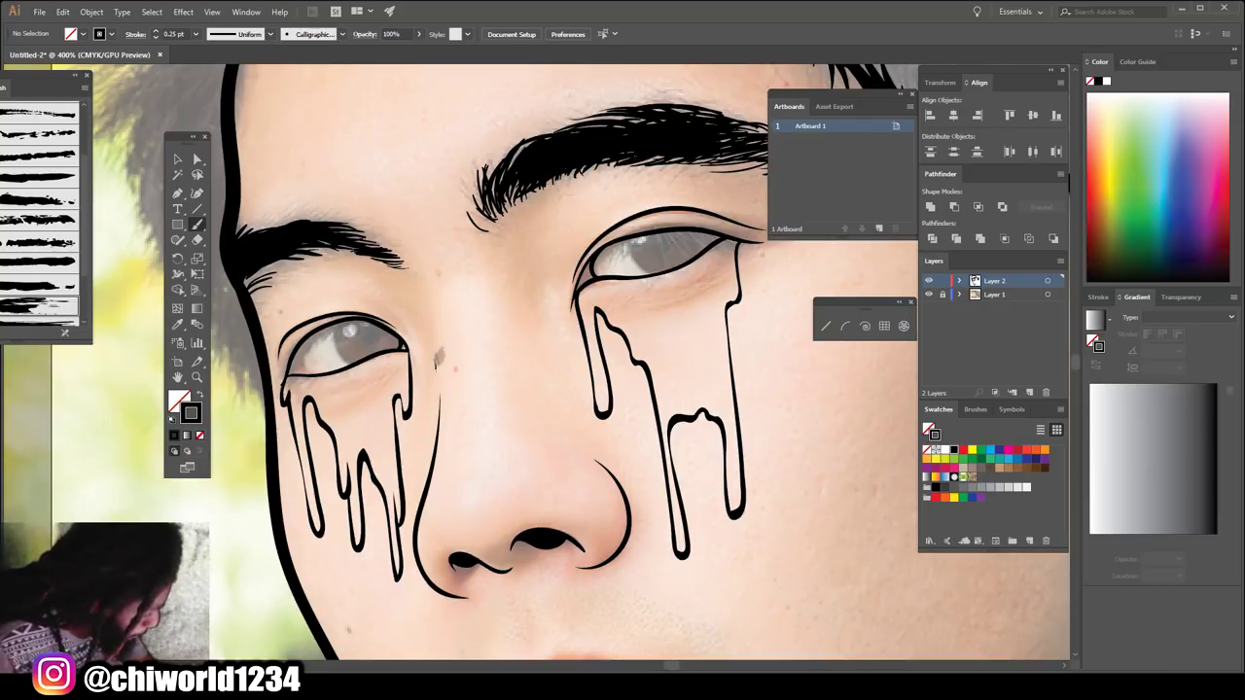
scroll(556, 325, down, 4)
scroll(535, 428, up, 3)
- Draw the line between the lips, a lip-corner drip, and the upper and lower lip outlines
drag(461, 437, 696, 379)
scroll(697, 389, up, 2)
scroll(694, 389, down, 1)
mouse_move(624, 357)
mouse_down()
mouse_move(642, 632)
mouse_move(615, 457)
mouse_move(498, 371)
mouse_up()
mouse_move(301, 455)
mouse_down()
mouse_move(511, 497)
mouse_move(595, 418)
mouse_up()
mouse_move(285, 435)
mouse_down()
mouse_move(316, 368)
mouse_move(433, 292)
mouse_move(659, 350)
mouse_up()
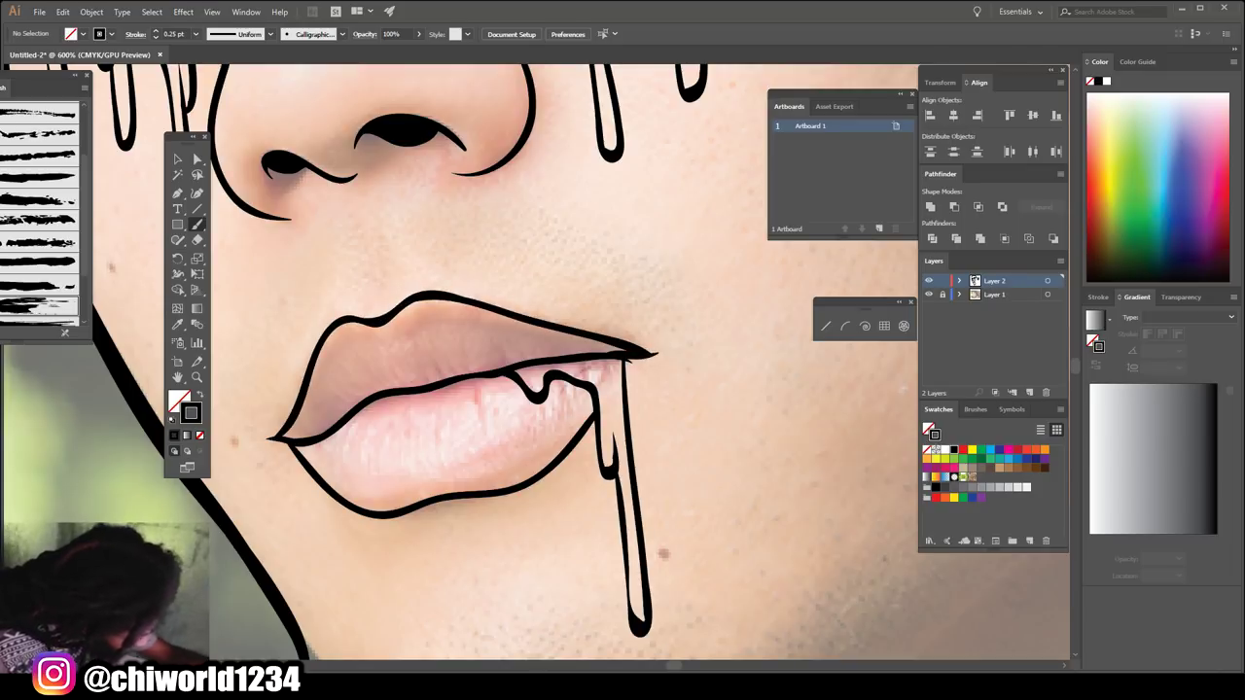
scroll(555, 438, down, 5)
scroll(591, 445, up, 4)
- Draw the start of the neck line below the ear
mouse_move(627, 176)
mouse_down()
mouse_move(631, 266)
mouse_move(535, 435)
mouse_up()
scroll(505, 505, down, 1)
click(195, 34)
- At 0.75 pt stroke, draw the back-of-neck, shoulder and bottom edge lines
click(214, 77)
mouse_move(687, 97)
mouse_down()
mouse_move(722, 280)
mouse_move(914, 421)
mouse_up()
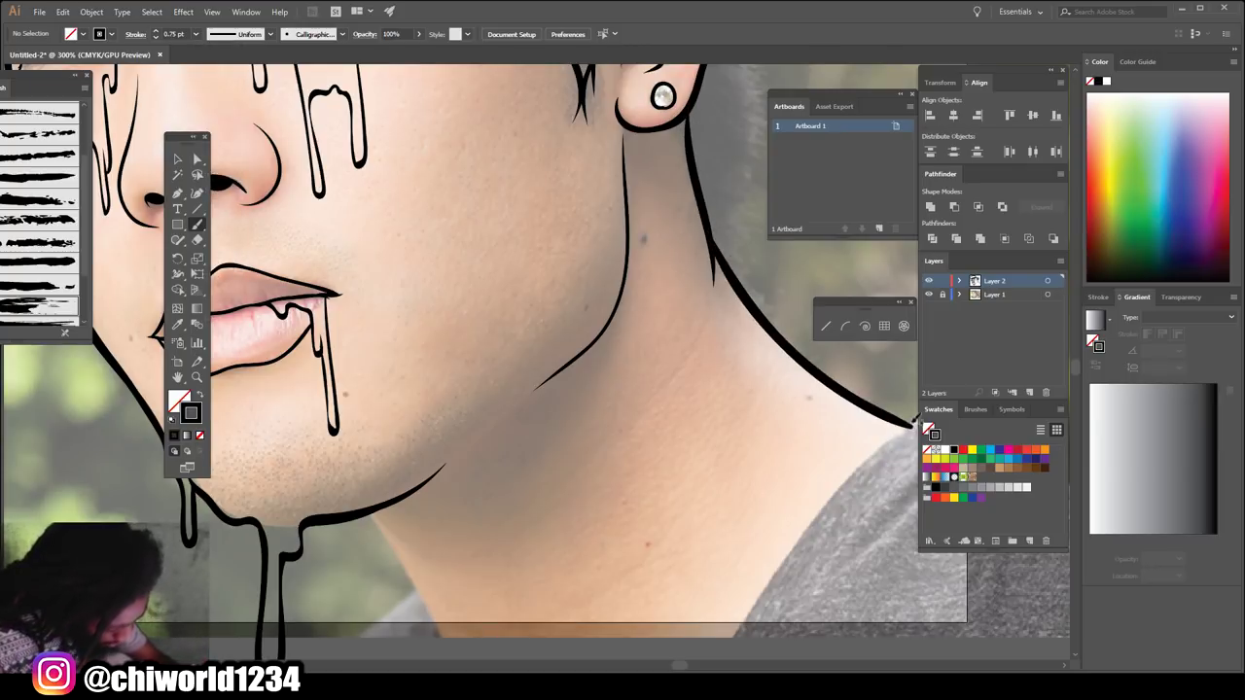
scroll(914, 421, down, 1)
scroll(396, 565, down, 2)
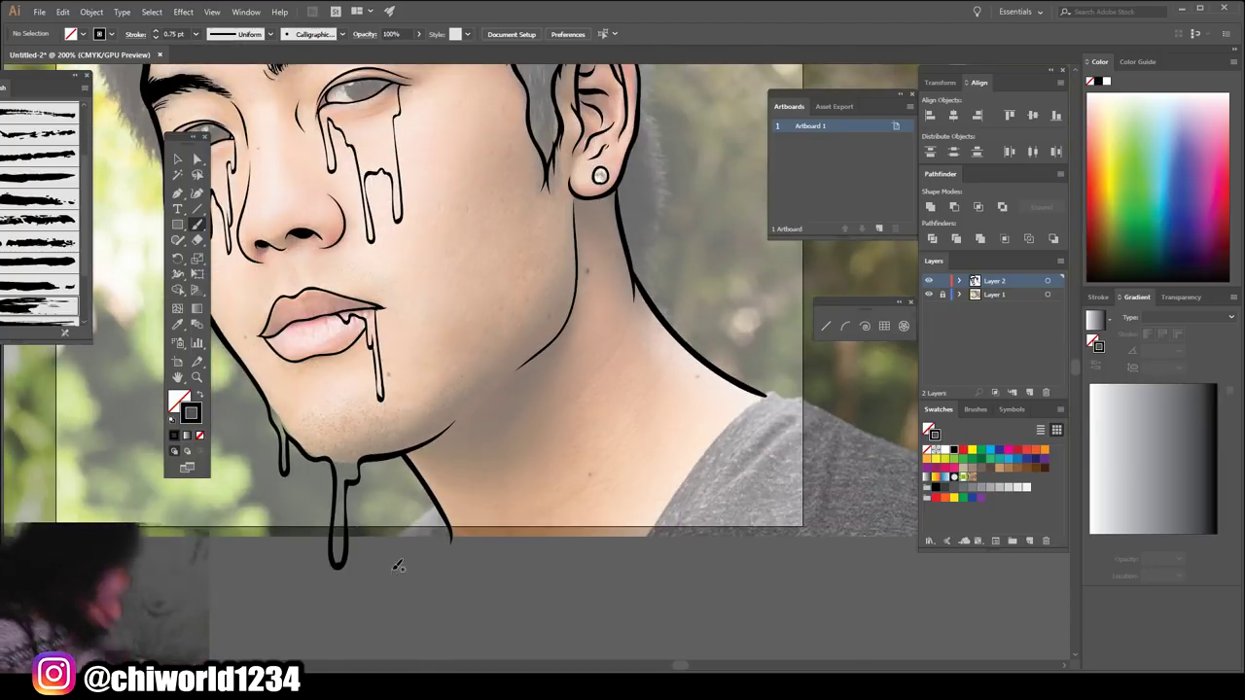
drag(773, 394, 633, 562)
drag(447, 533, 624, 556)
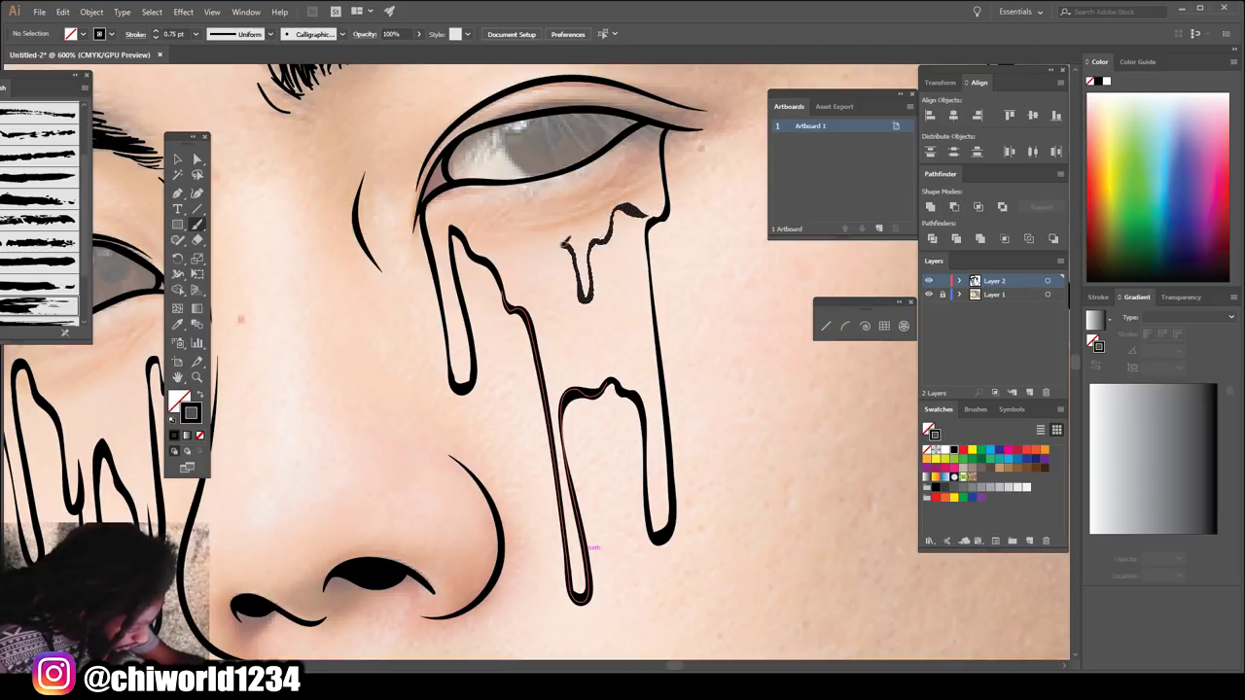
- Add wavy melting lines under the right eye up to its corner
drag(469, 219, 465, 216)
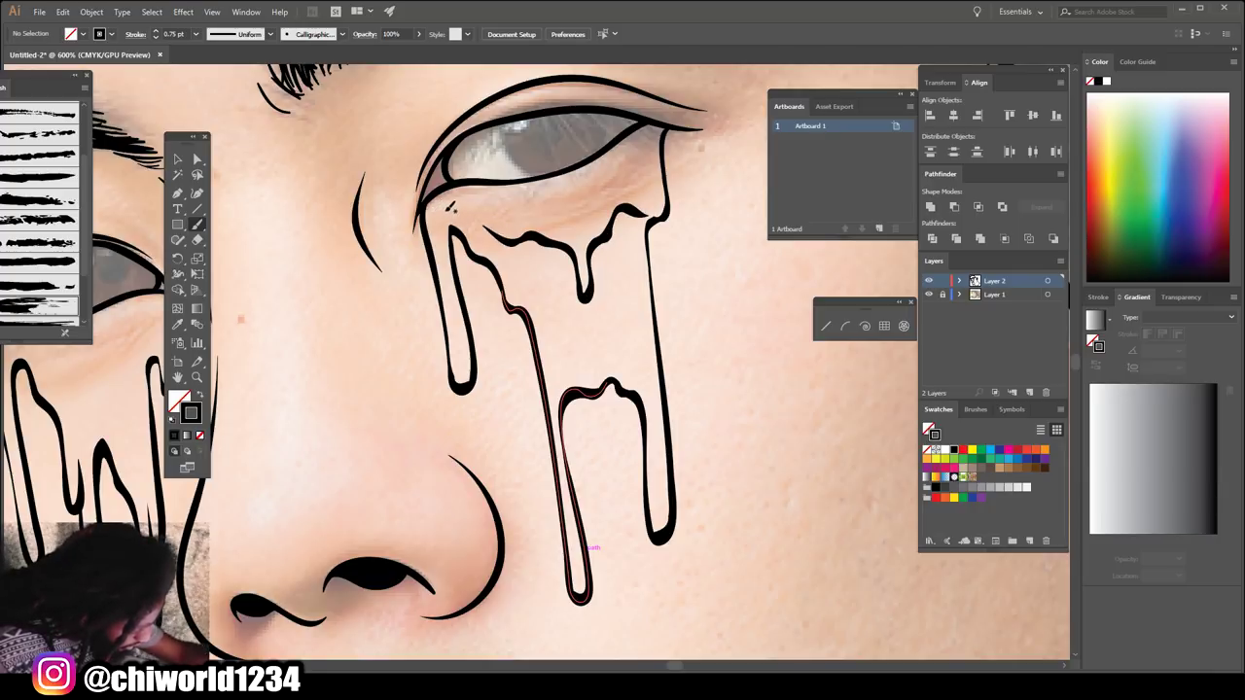
drag(540, 204, 542, 202)
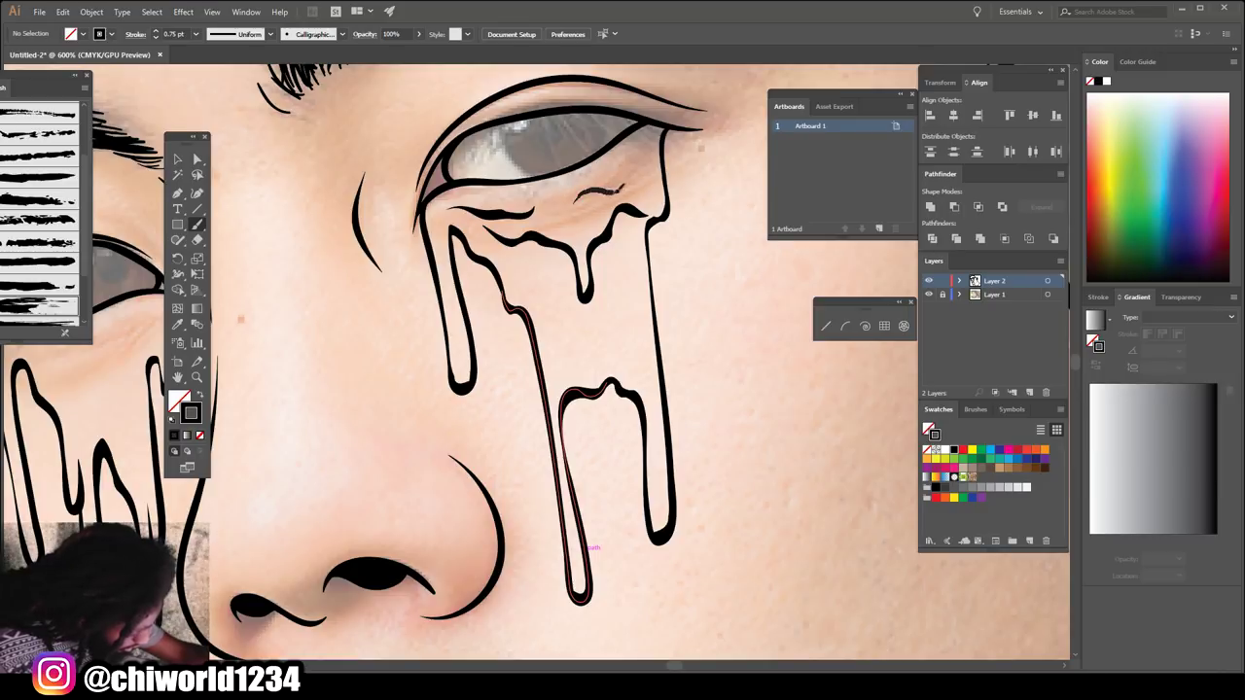
drag(637, 174, 645, 162)
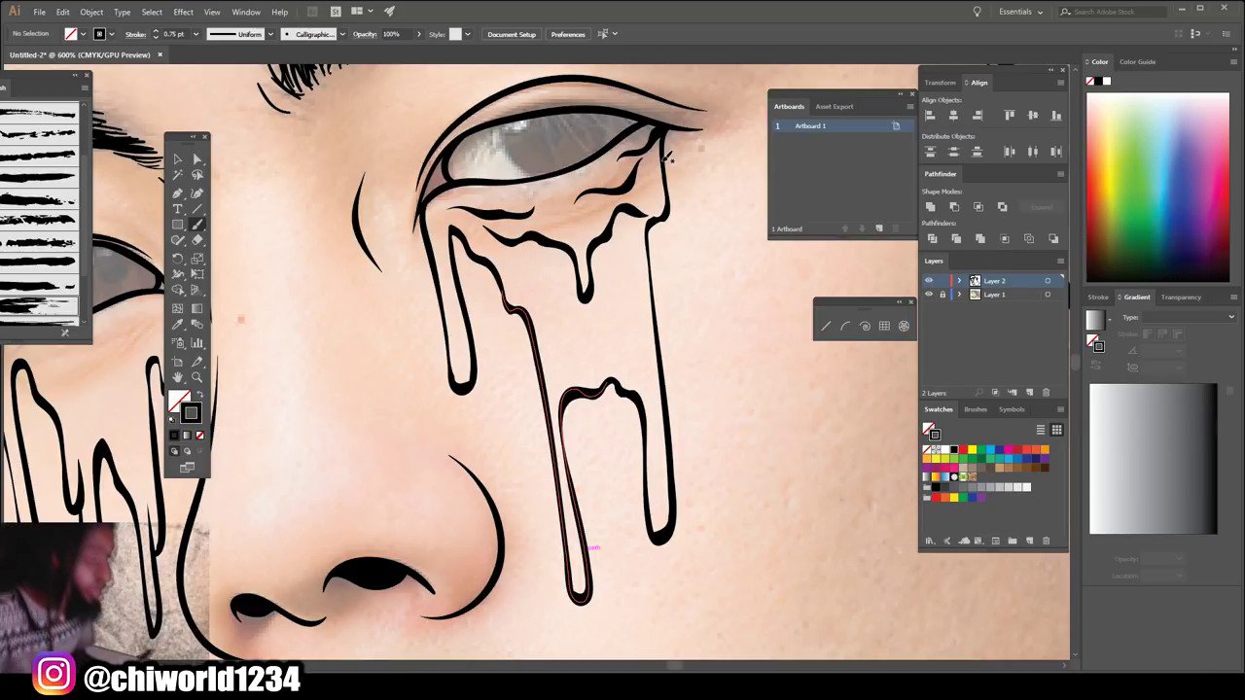
drag(665, 127, 667, 158)
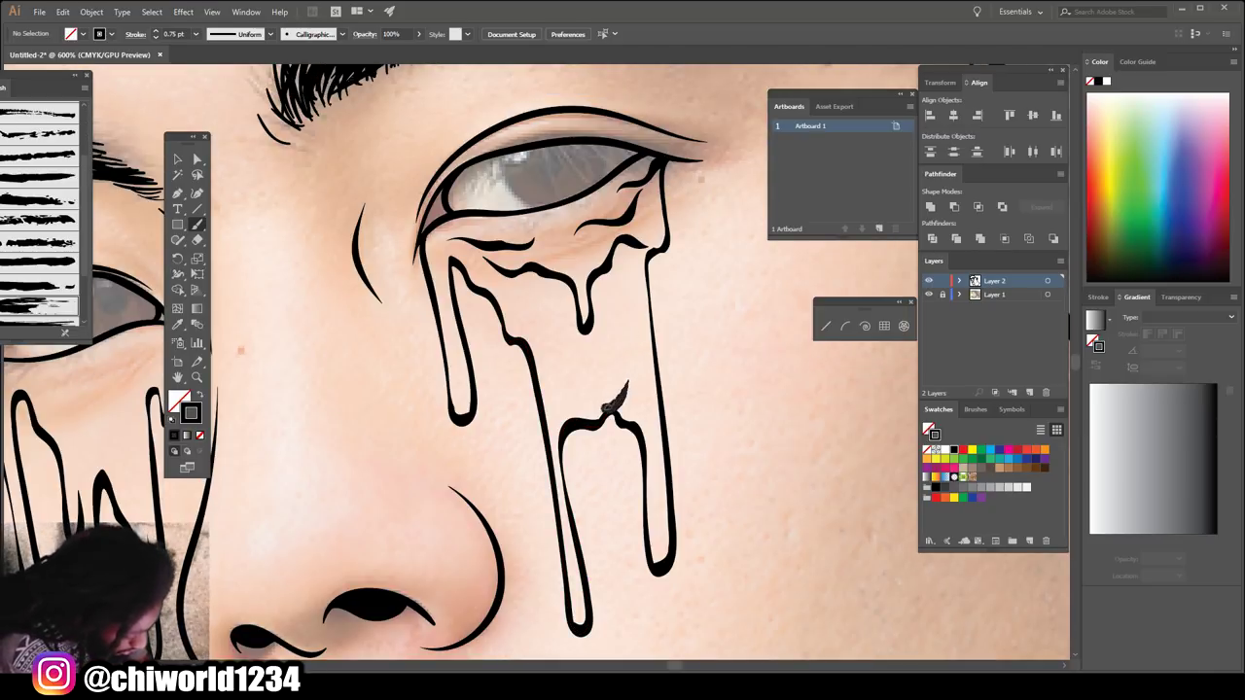
- Add detail lines inside the drips, then undo and redraw the wavy line under the eye
drag(570, 385, 561, 383)
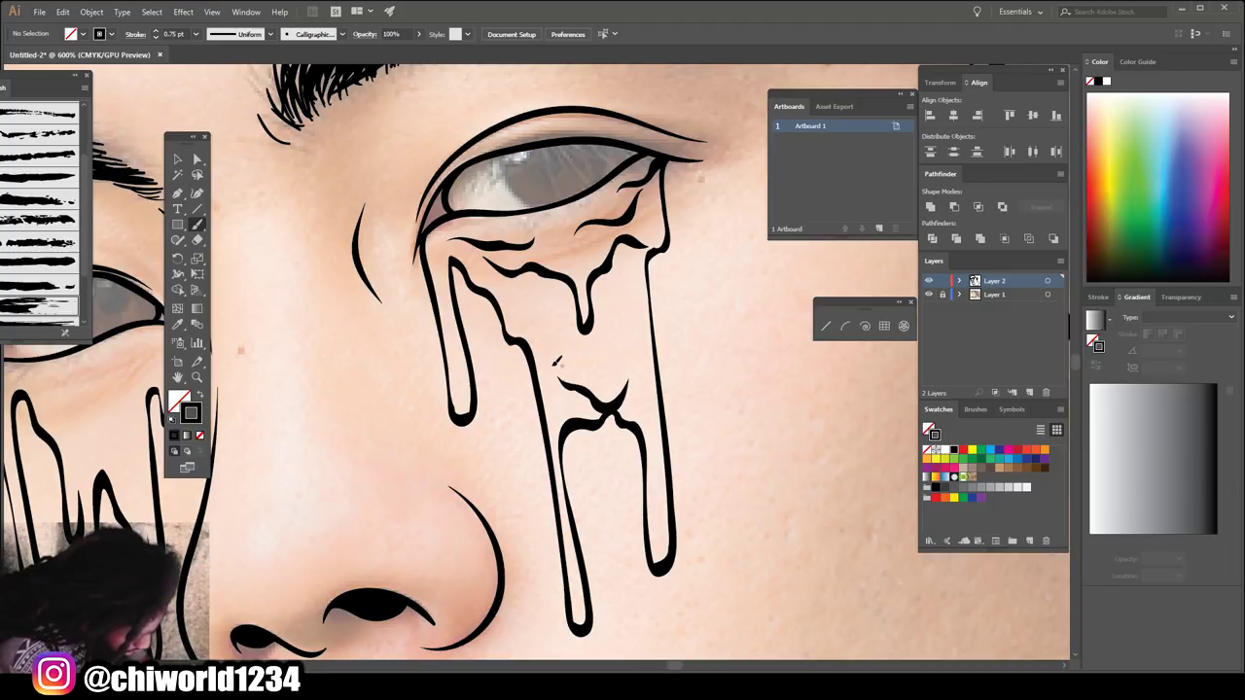
drag(534, 331, 484, 282)
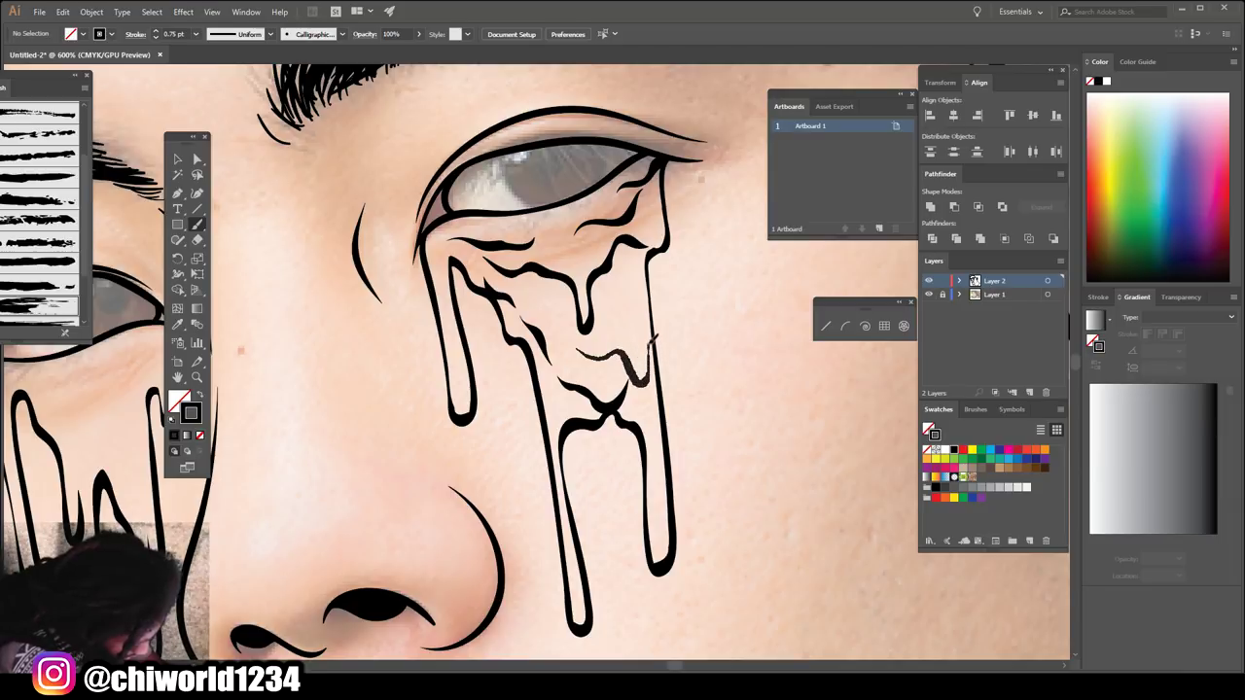
drag(649, 307, 649, 300)
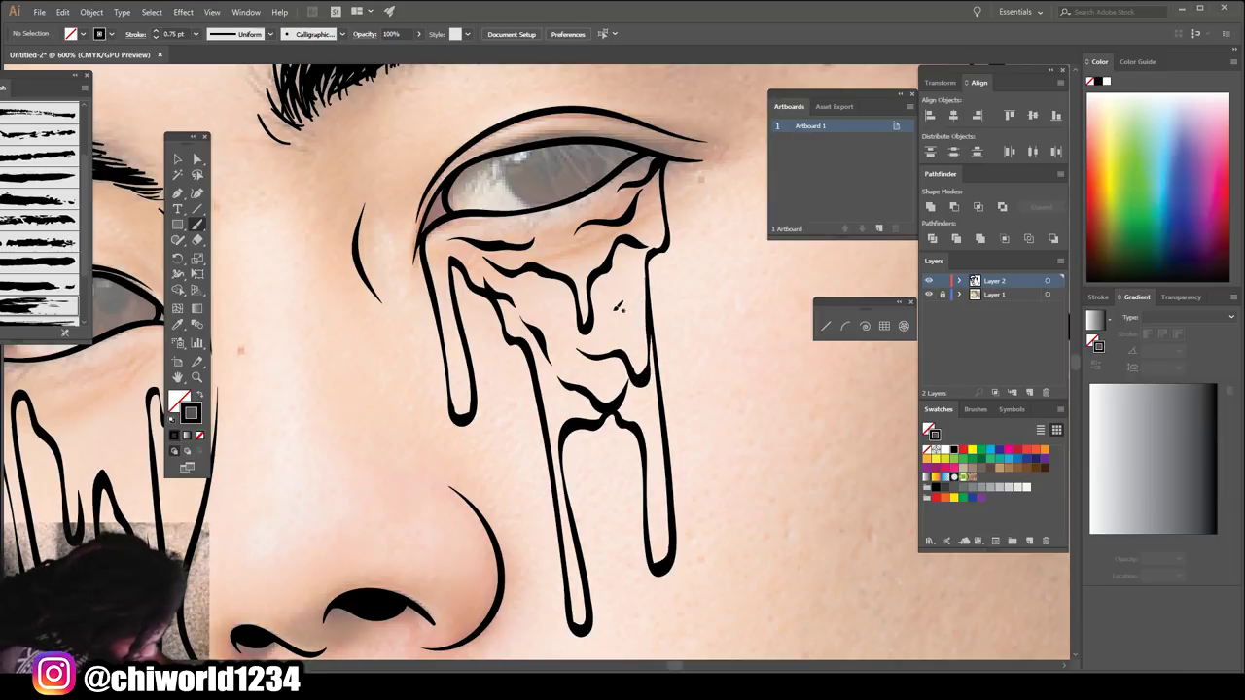
drag(644, 286, 649, 272)
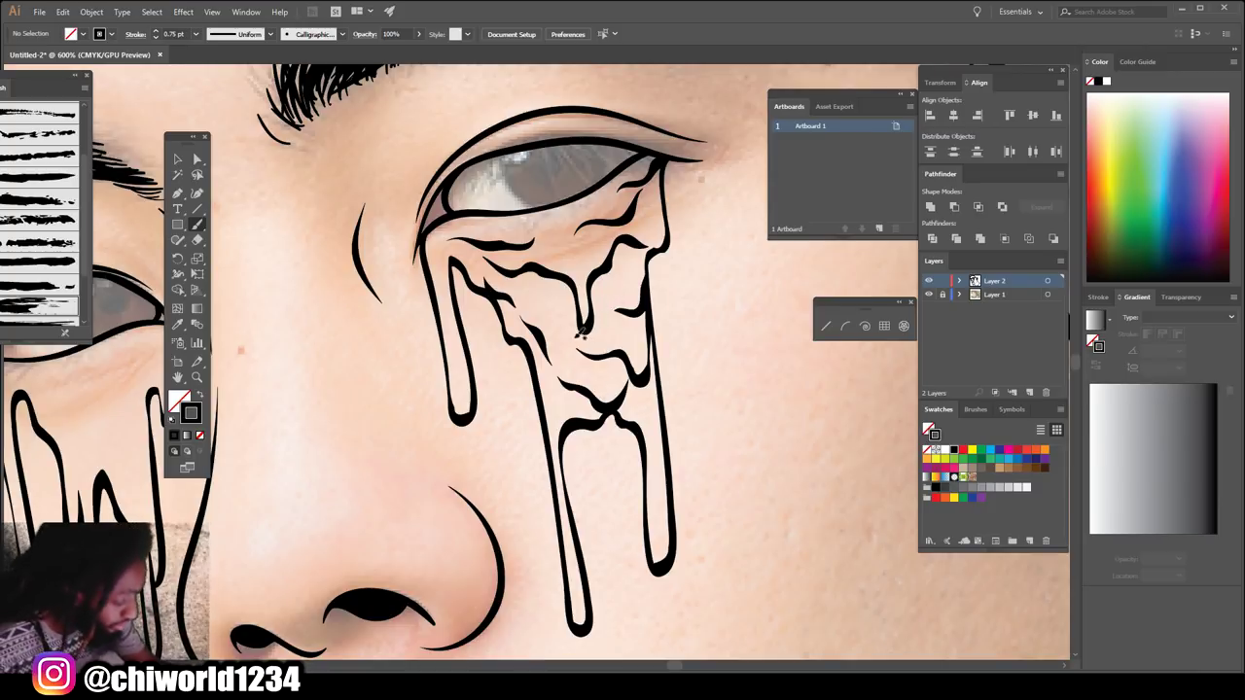
drag(567, 348, 544, 295)
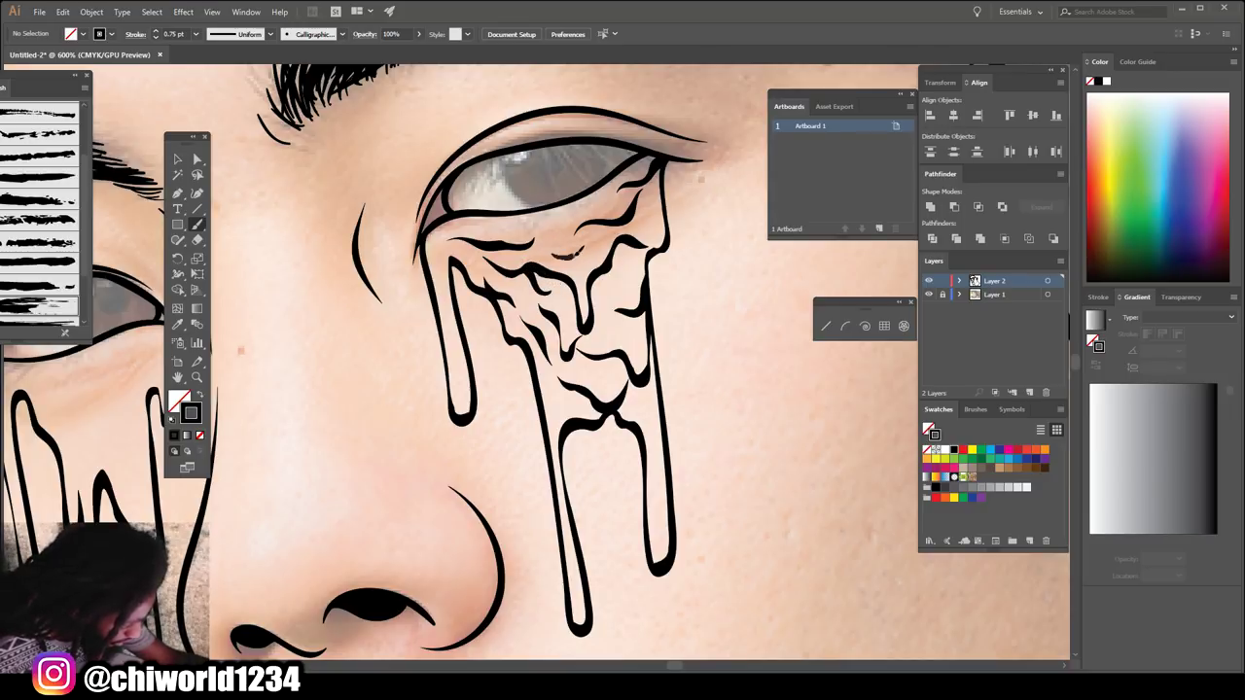
key(ctrl+z)
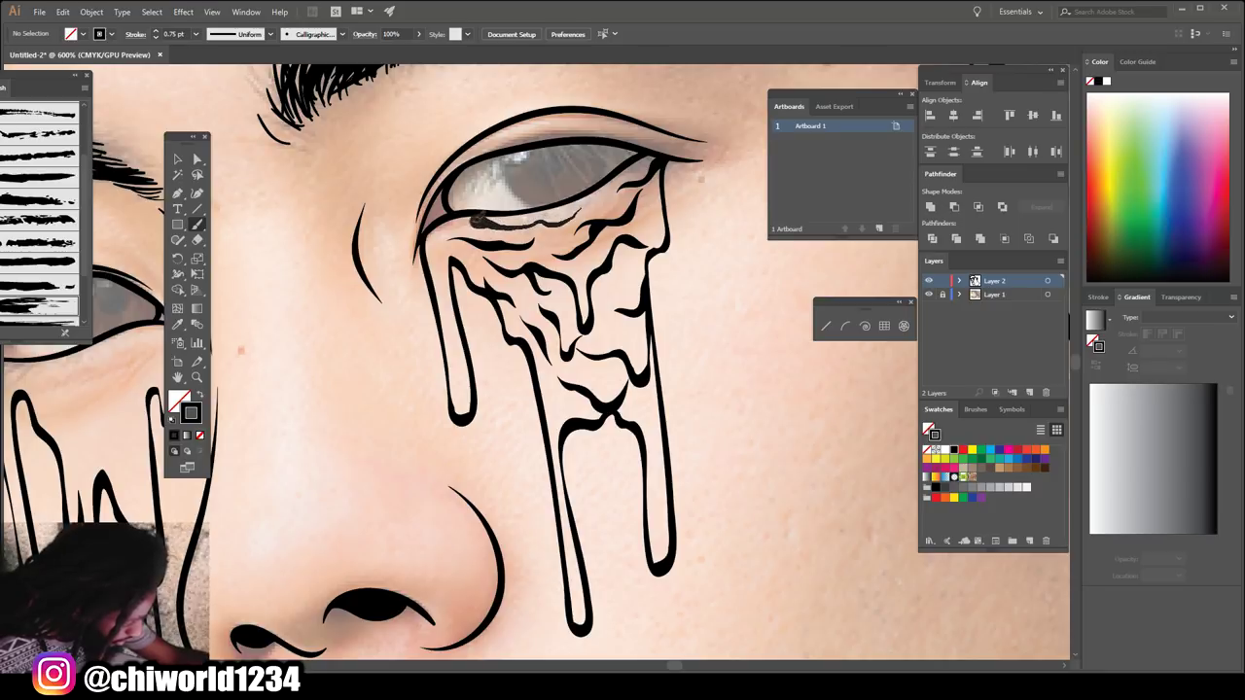
drag(428, 227, 576, 214)
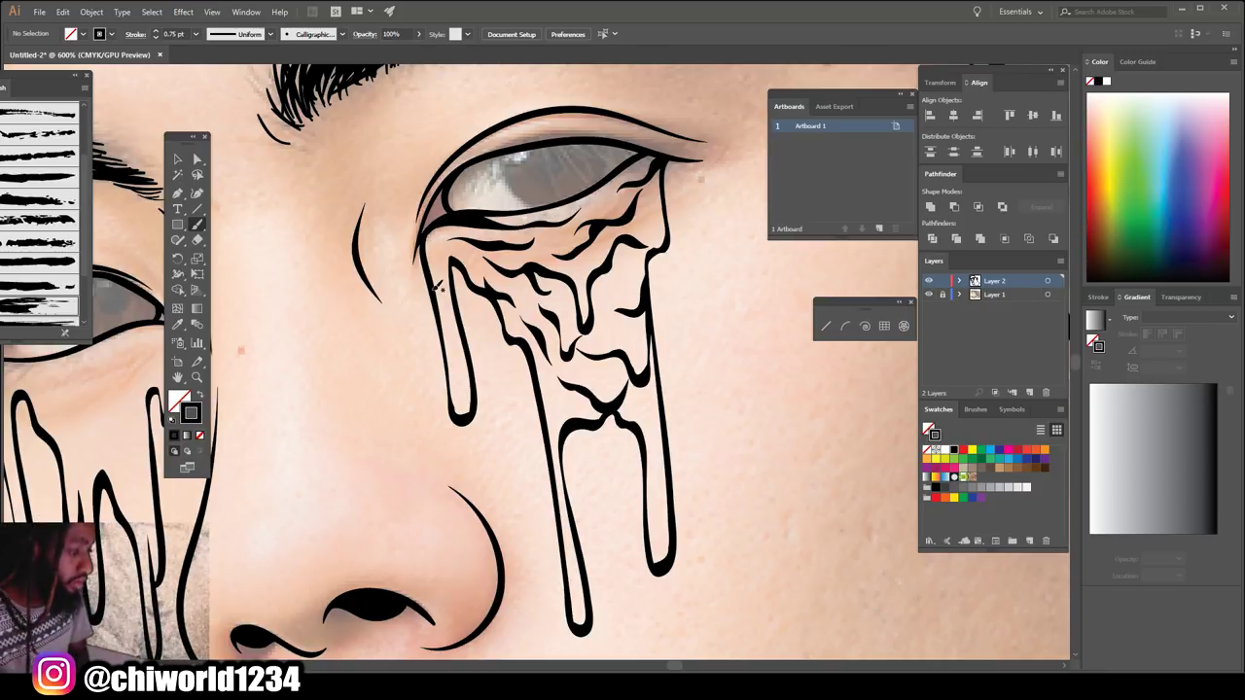
scroll(299, 316, down, 5)
- Zoom into the left eye and draw a wavy line under it, extending the eyelid into a drip
scroll(299, 316, up, 2)
scroll(300, 316, up, 2)
scroll(299, 316, up, 3)
scroll(300, 316, up, 2)
scroll(326, 313, up, 1)
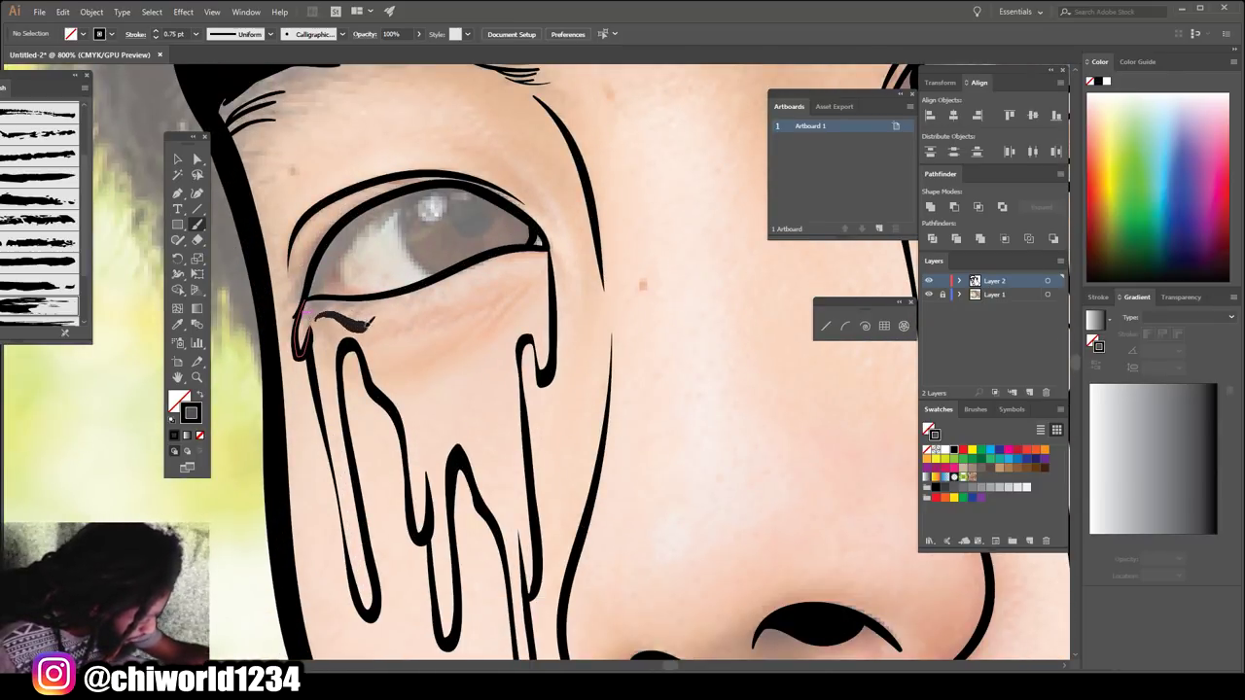
drag(435, 317, 532, 270)
mouse_move(525, 333)
mouse_down()
mouse_move(489, 425)
mouse_move(494, 457)
mouse_up()
- Add wavy detail lines inside the left eye's drips and a small stroke by the nose bridge
mouse_move(412, 360)
mouse_down()
mouse_move(486, 420)
mouse_move(539, 308)
mouse_up()
mouse_move(476, 427)
mouse_down()
mouse_move(362, 356)
mouse_move(374, 392)
mouse_up()
drag(513, 264, 420, 289)
scroll(467, 321, down, 1)
drag(508, 433, 483, 472)
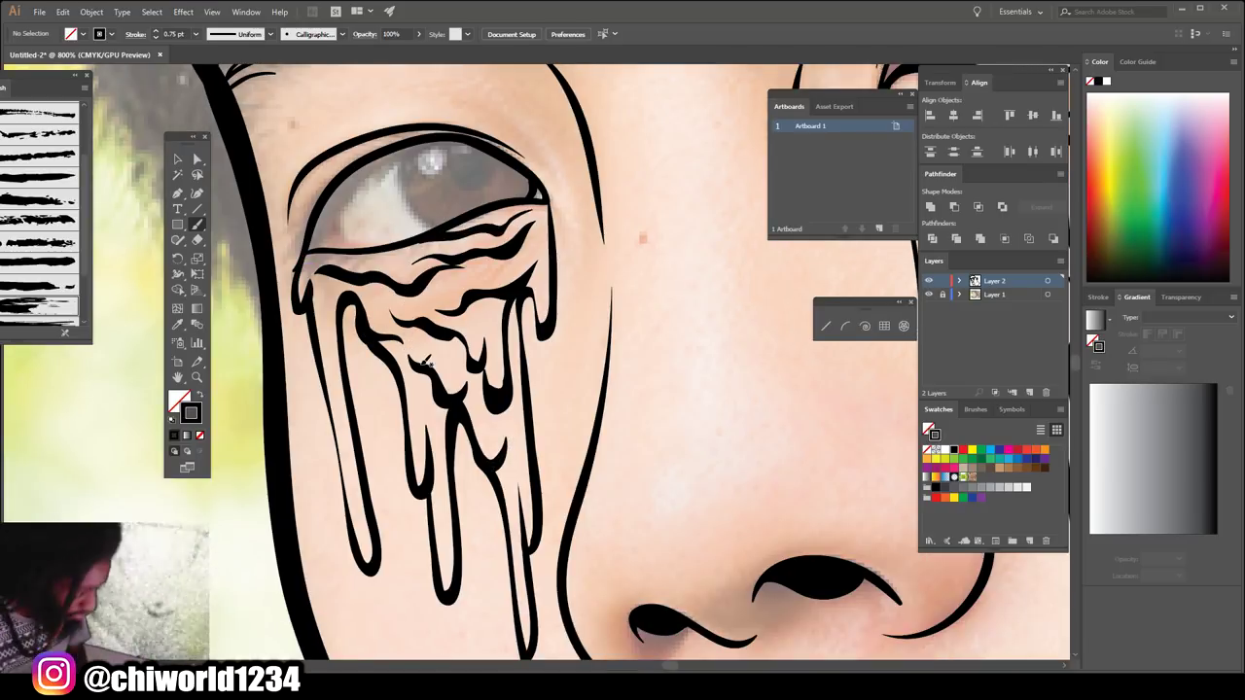
scroll(425, 361, down, 5)
scroll(425, 361, down, 1)
scroll(425, 361, up, 1)
scroll(425, 361, up, 1)
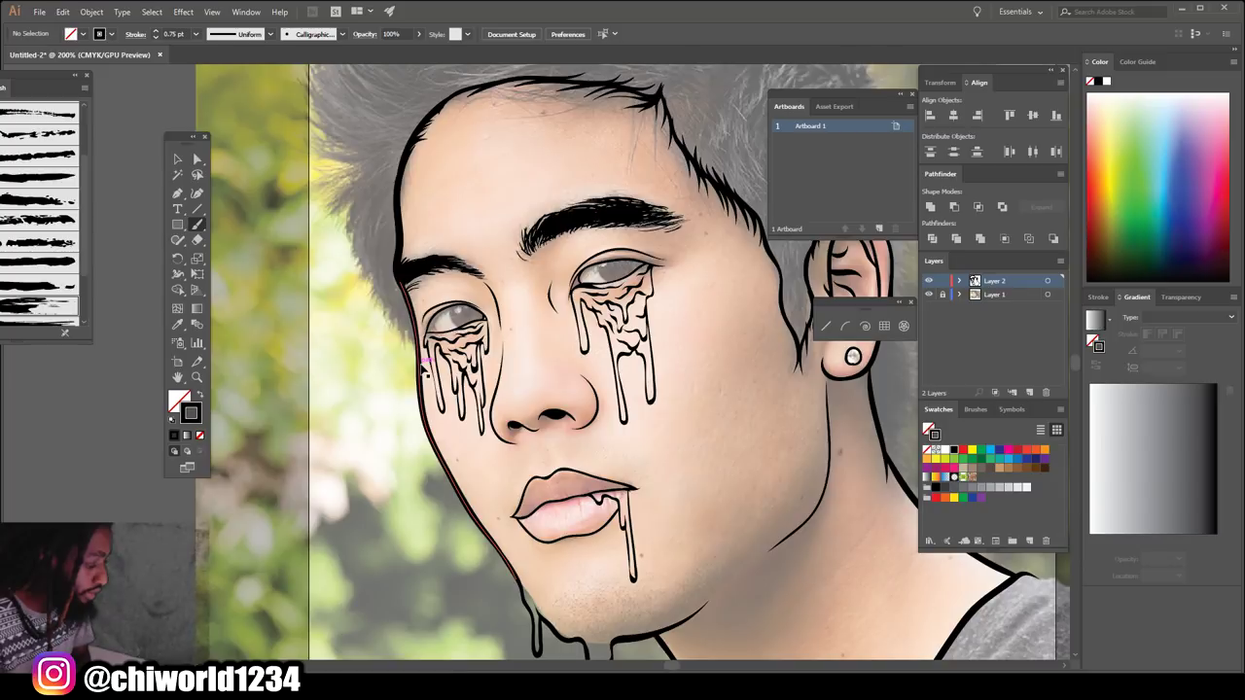
scroll(424, 361, up, 1)
scroll(425, 361, up, 1)
scroll(425, 361, up, 1)
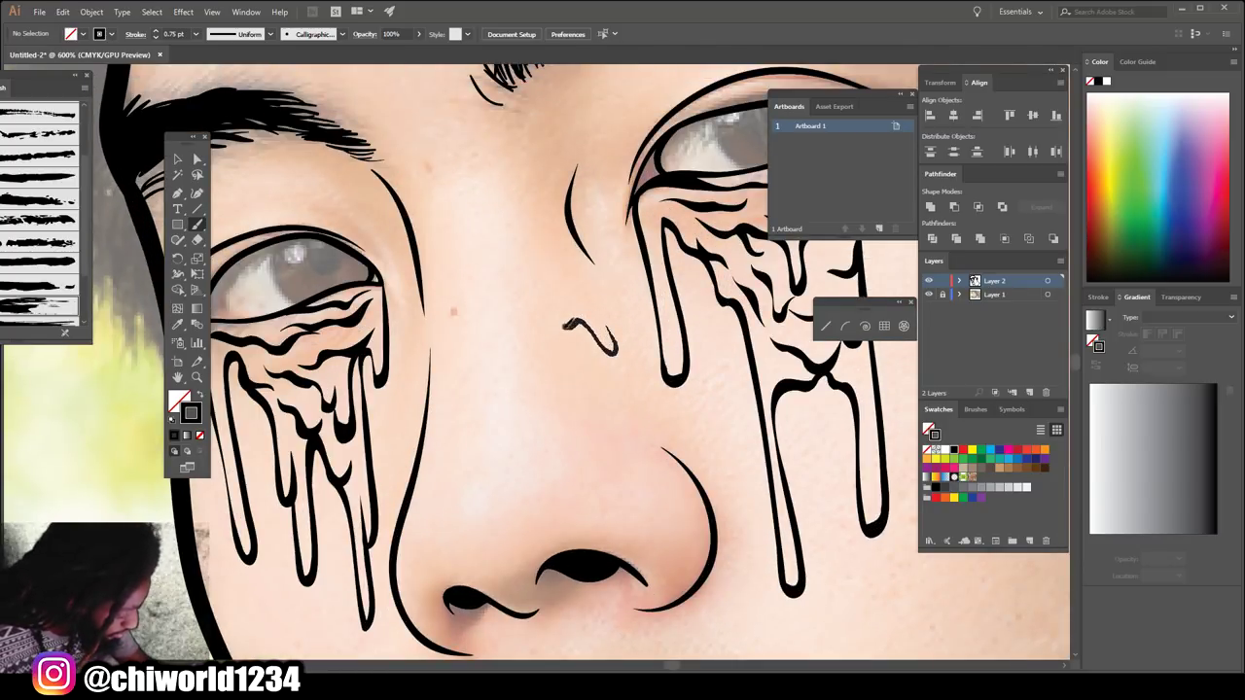
- Draw a drip outline on the face and two drips hanging on the forehead
drag(561, 387, 537, 347)
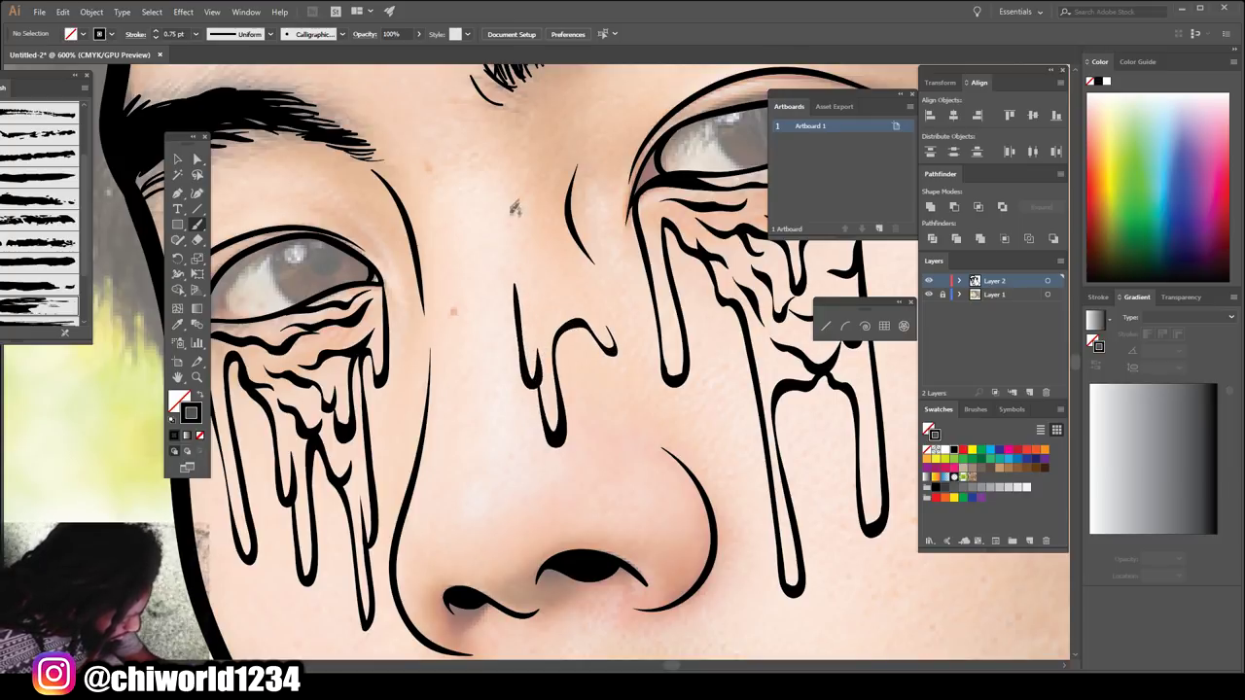
scroll(495, 223, up, 5)
drag(707, 201, 562, 361)
drag(550, 209, 522, 123)
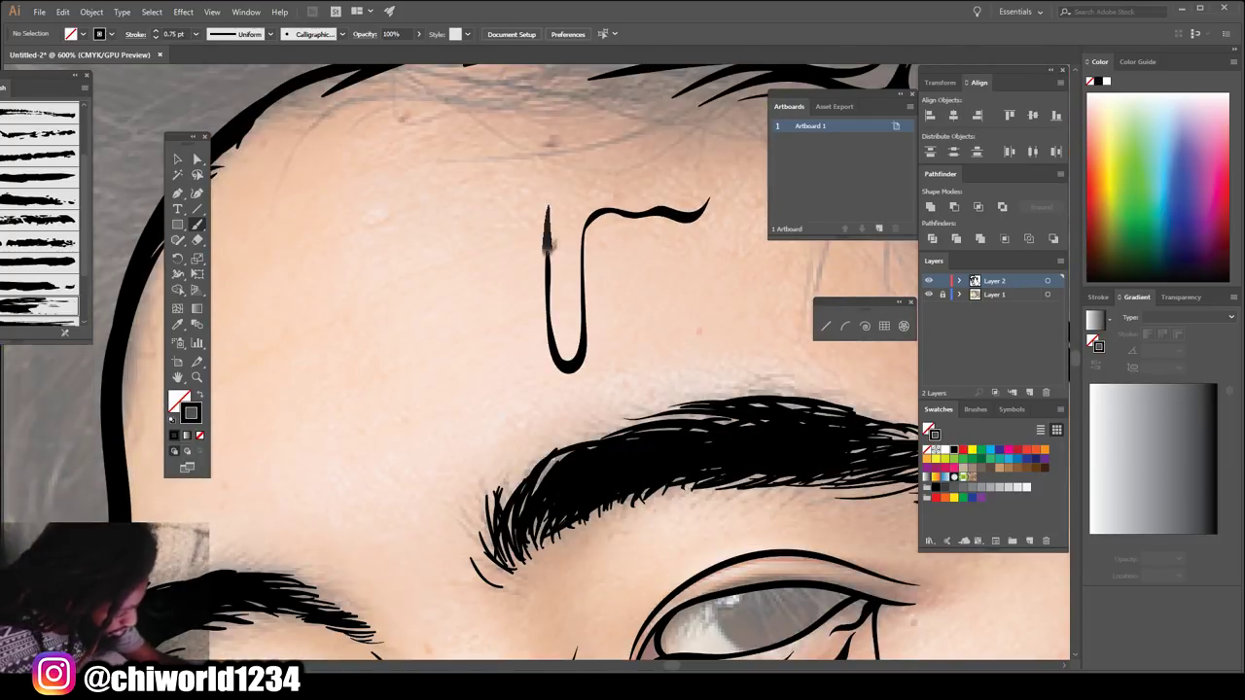
drag(391, 257, 351, 275)
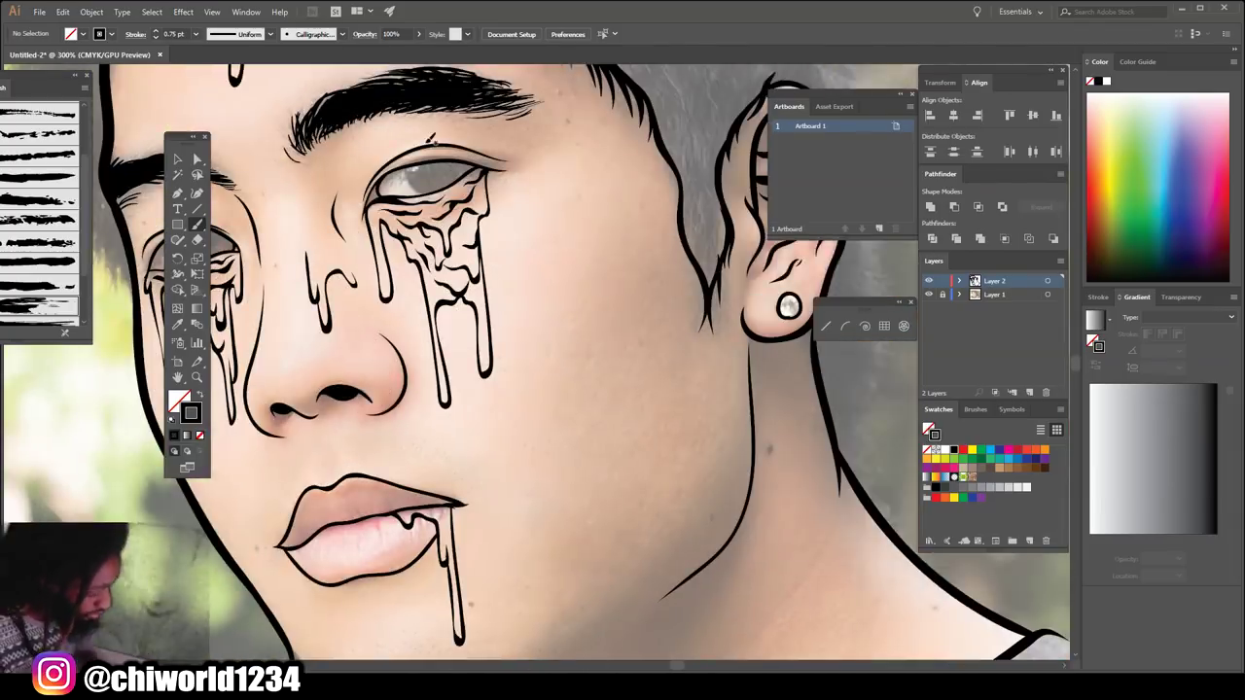
- Draw a long thin drip down the cheek plus drips on the upper and lower cheek
drag(624, 324, 654, 597)
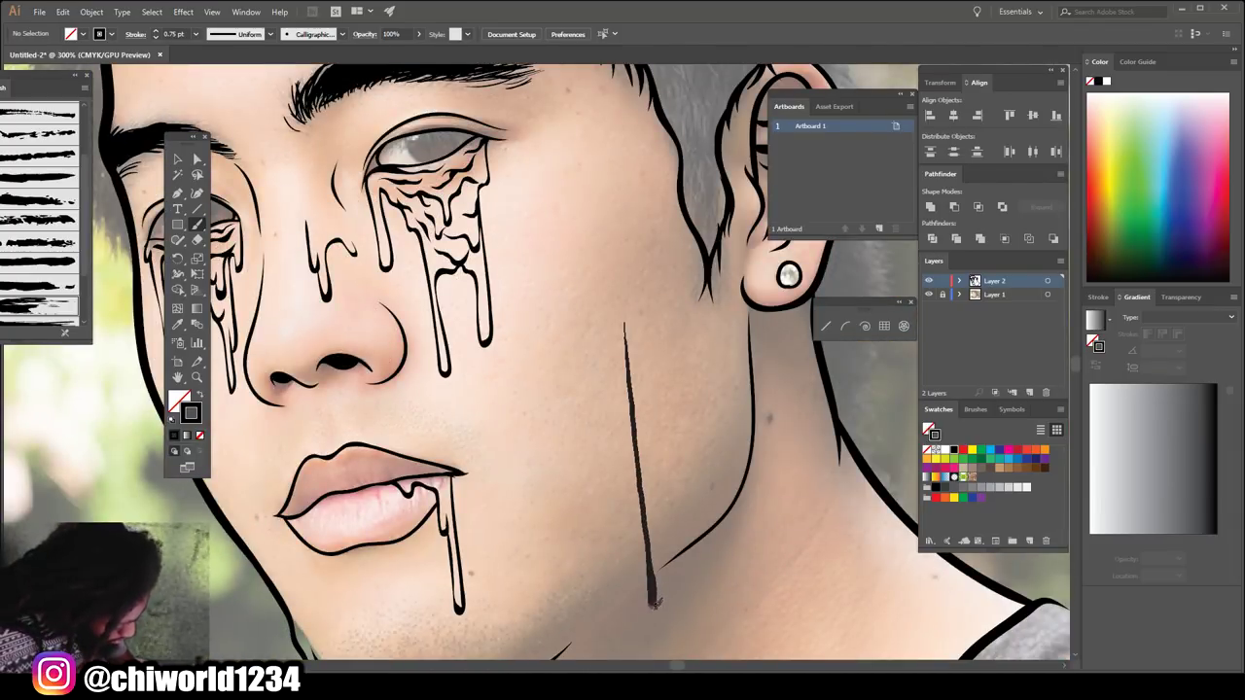
drag(632, 498, 618, 501)
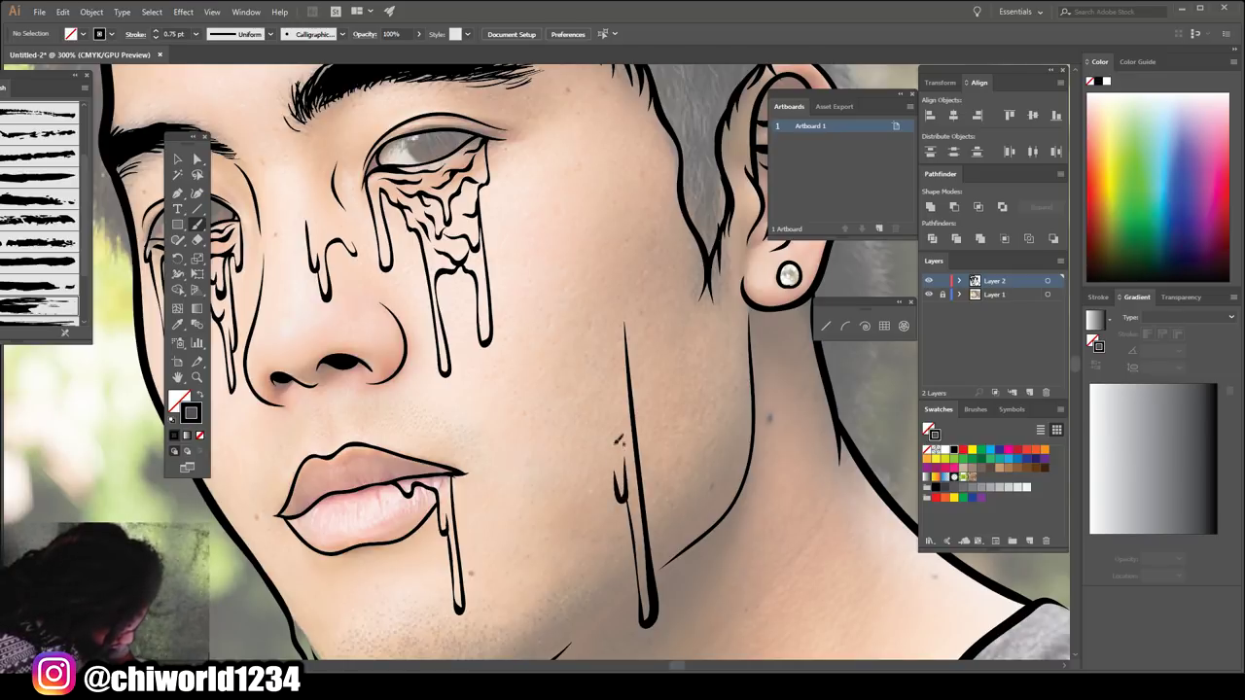
mouse_move(527, 392)
mouse_down()
mouse_move(541, 498)
mouse_move(514, 480)
mouse_up()
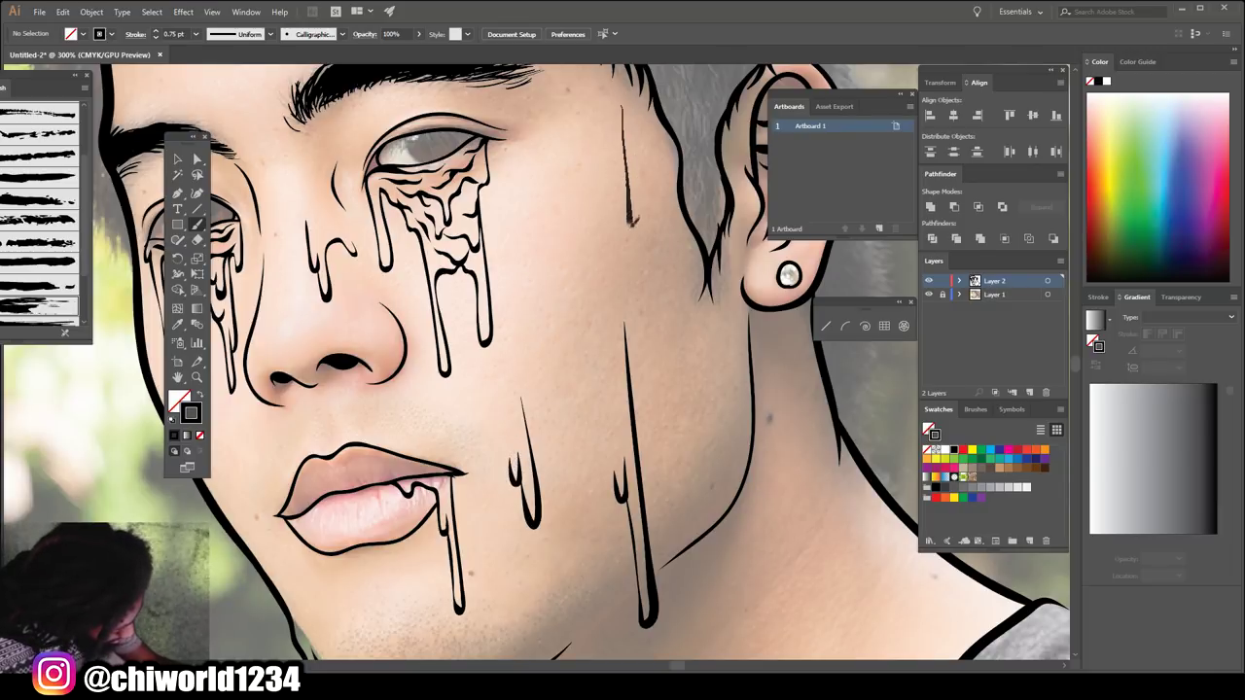
drag(616, 191, 618, 185)
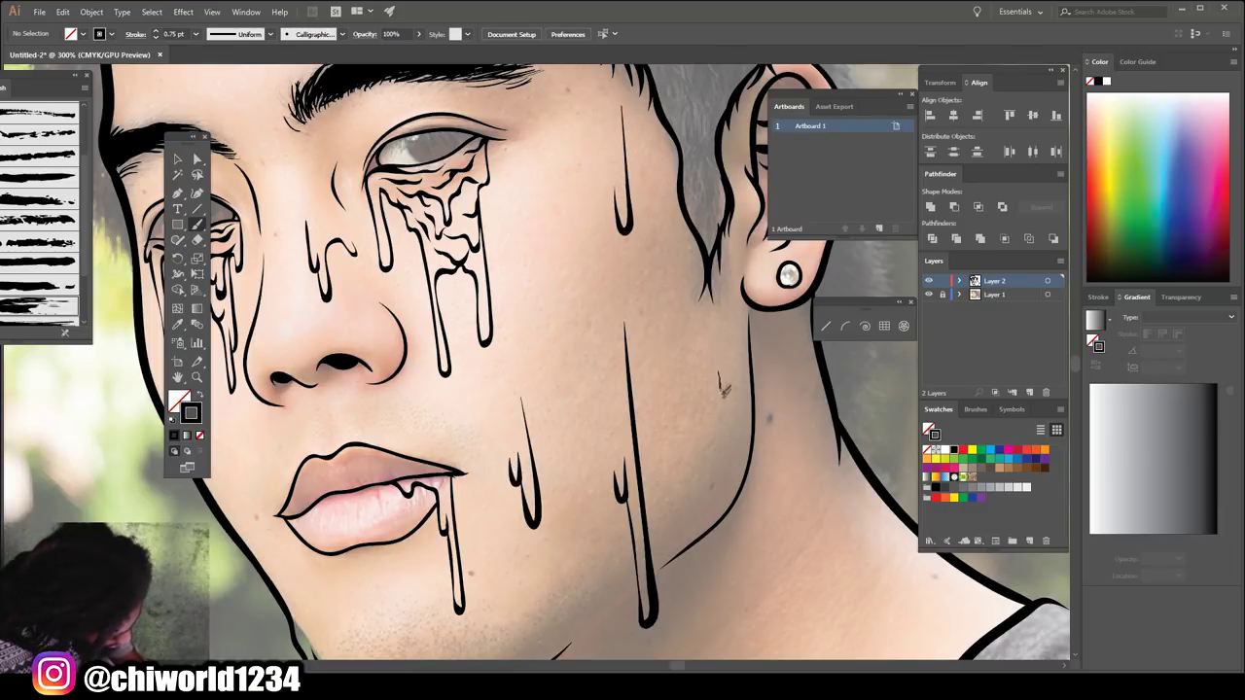
drag(716, 424, 715, 426)
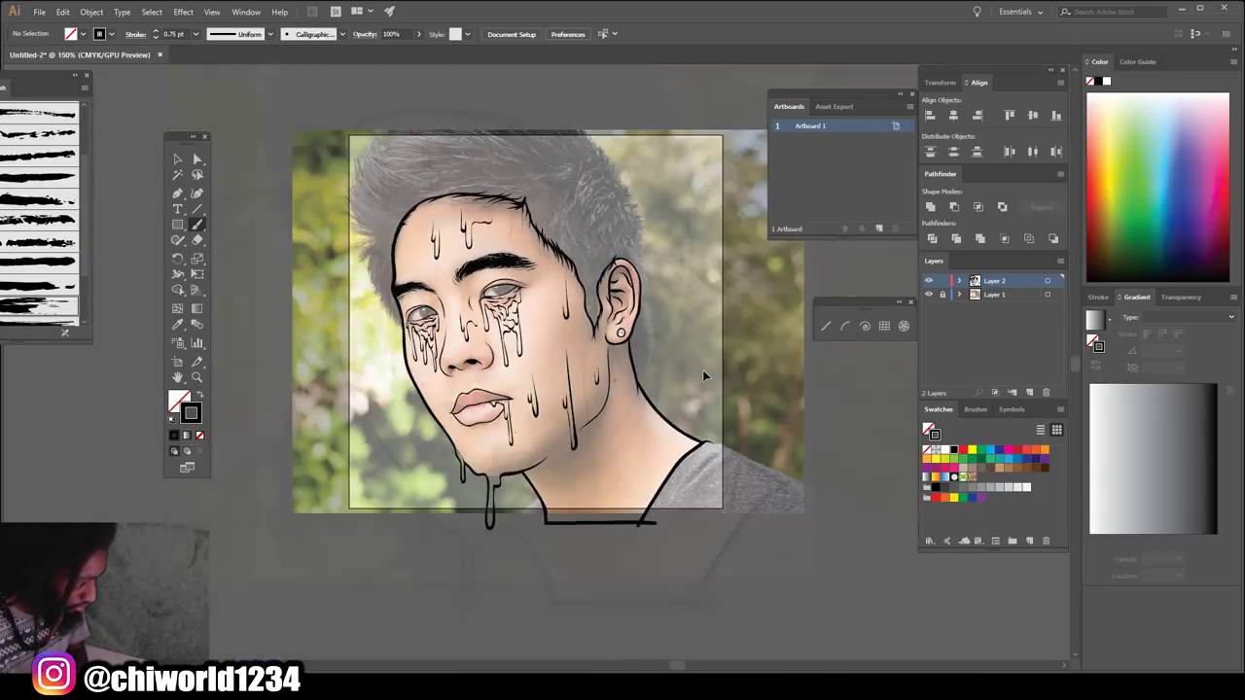
- Outline the chin with a thick drip line and add wavy melt lines across the cheek
scroll(729, 419, up, 1)
scroll(731, 416, up, 2)
scroll(739, 409, down, 1)
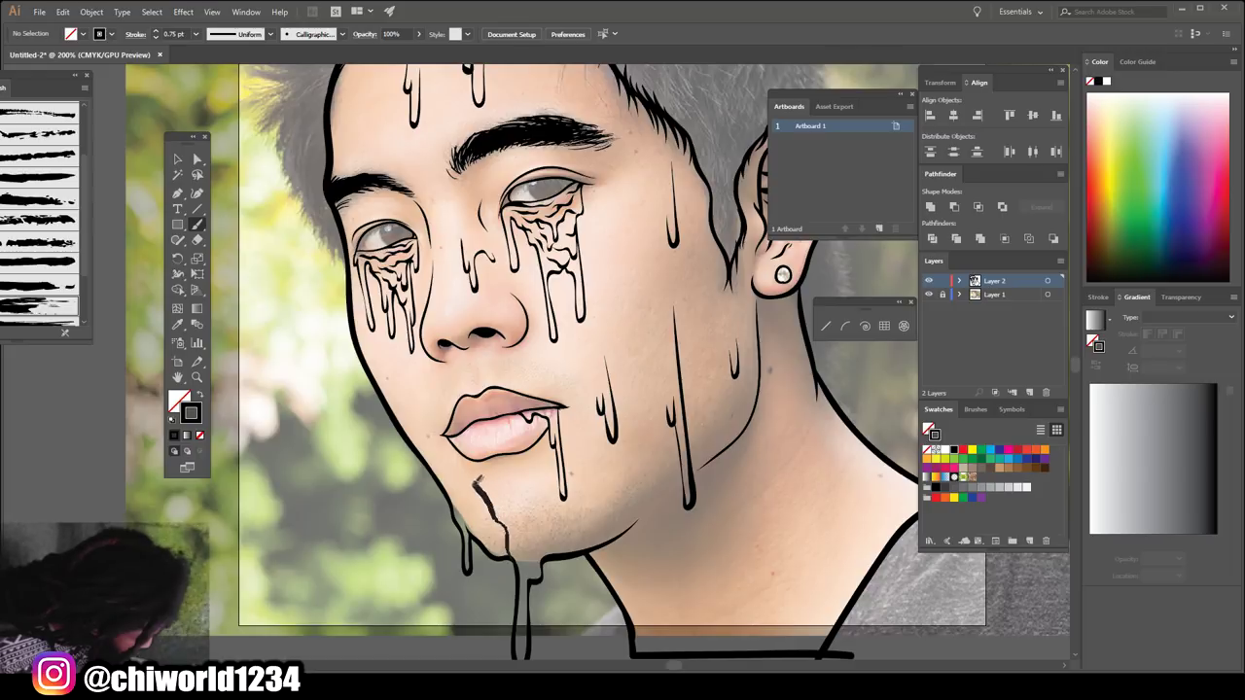
drag(465, 492, 463, 490)
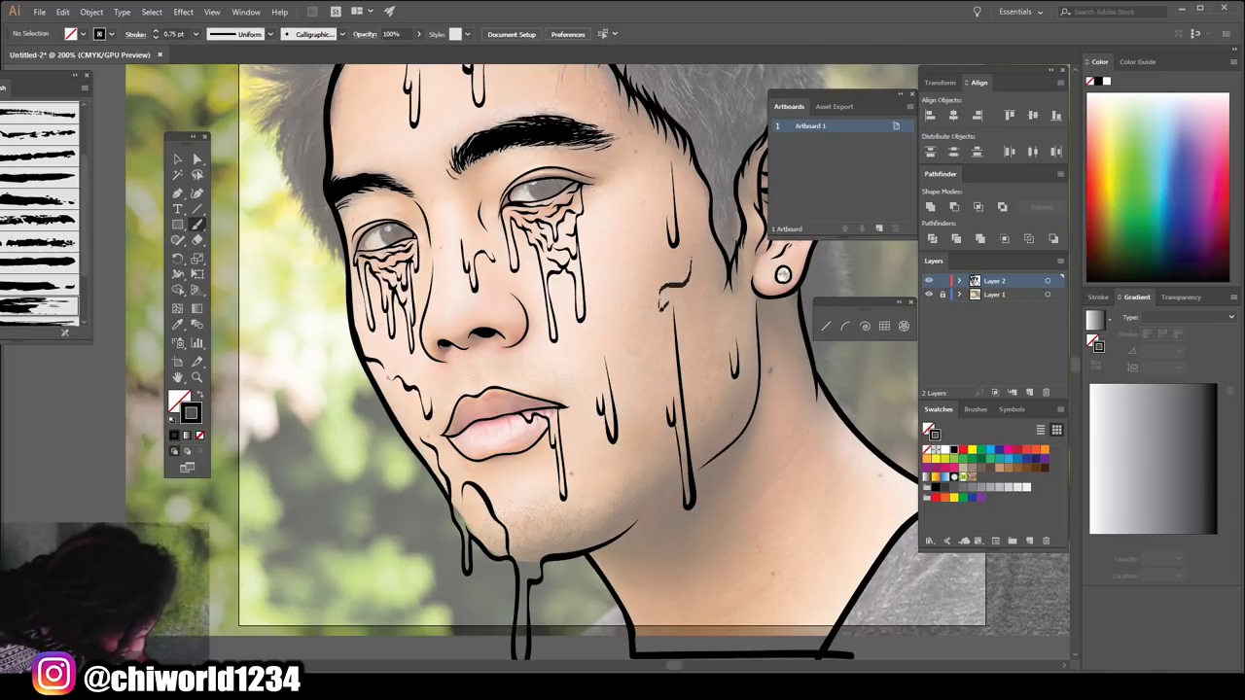
drag(640, 370, 638, 372)
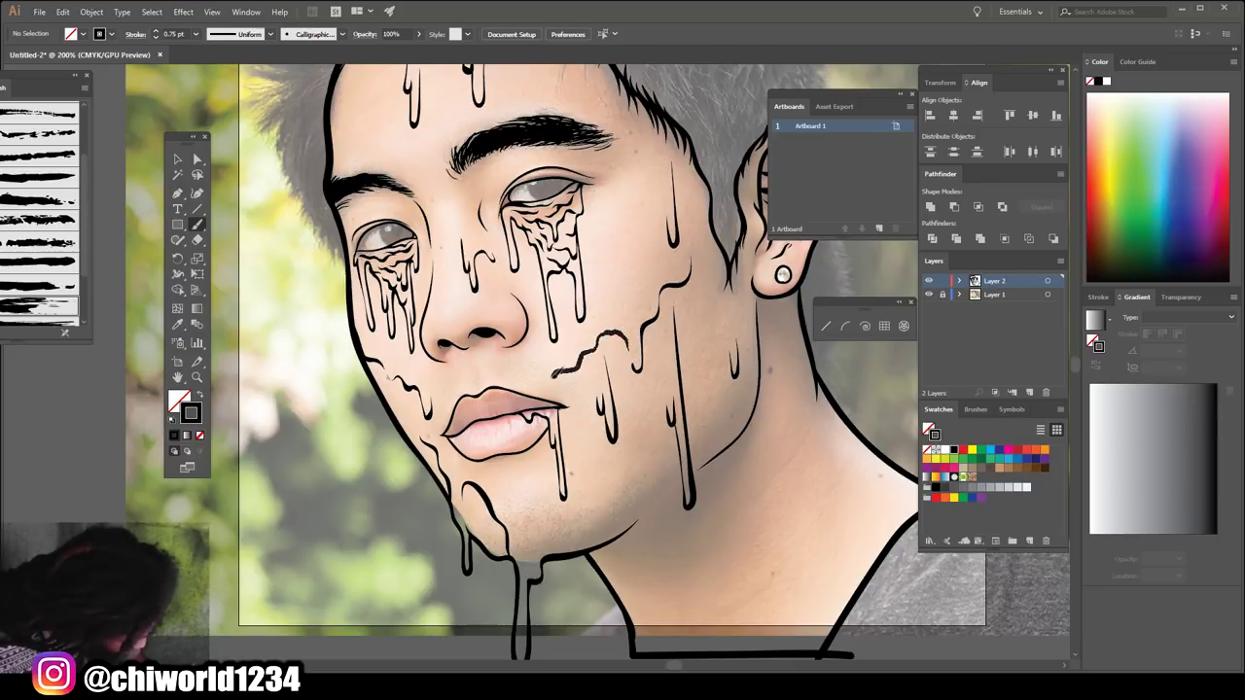
drag(538, 358, 540, 363)
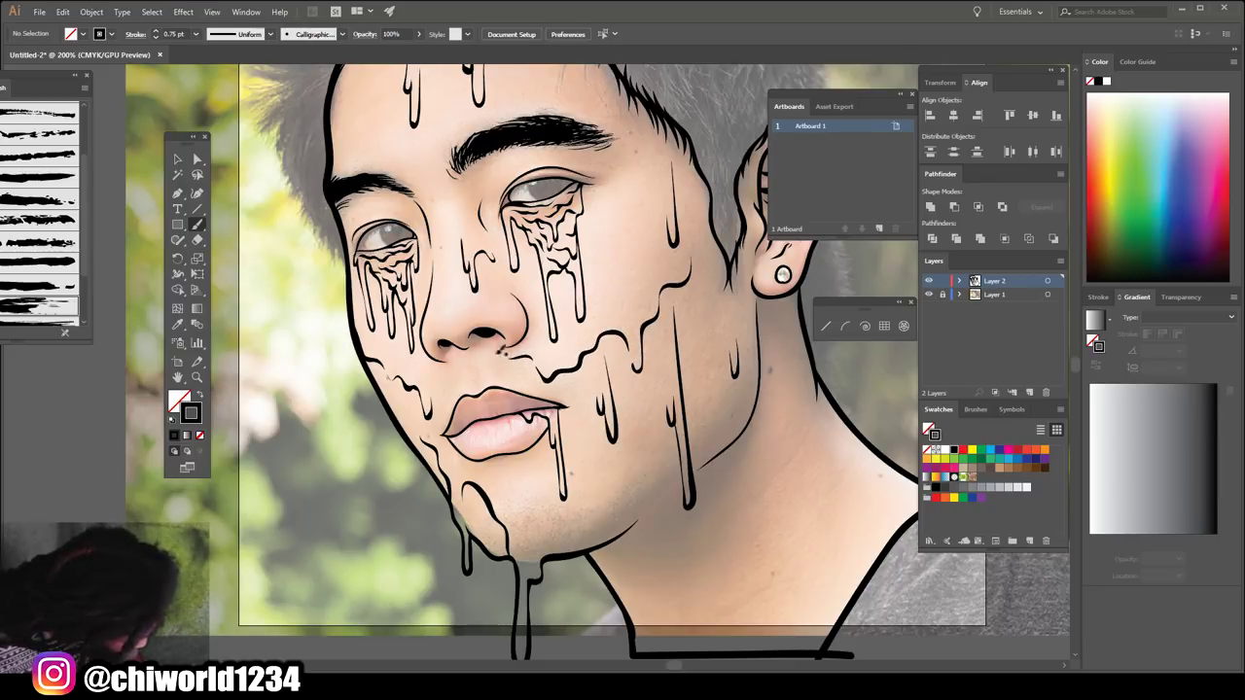
- Add dripping melt lines across the forehead, redrawing the drip arch above the right brow
scroll(520, 394, down, 1)
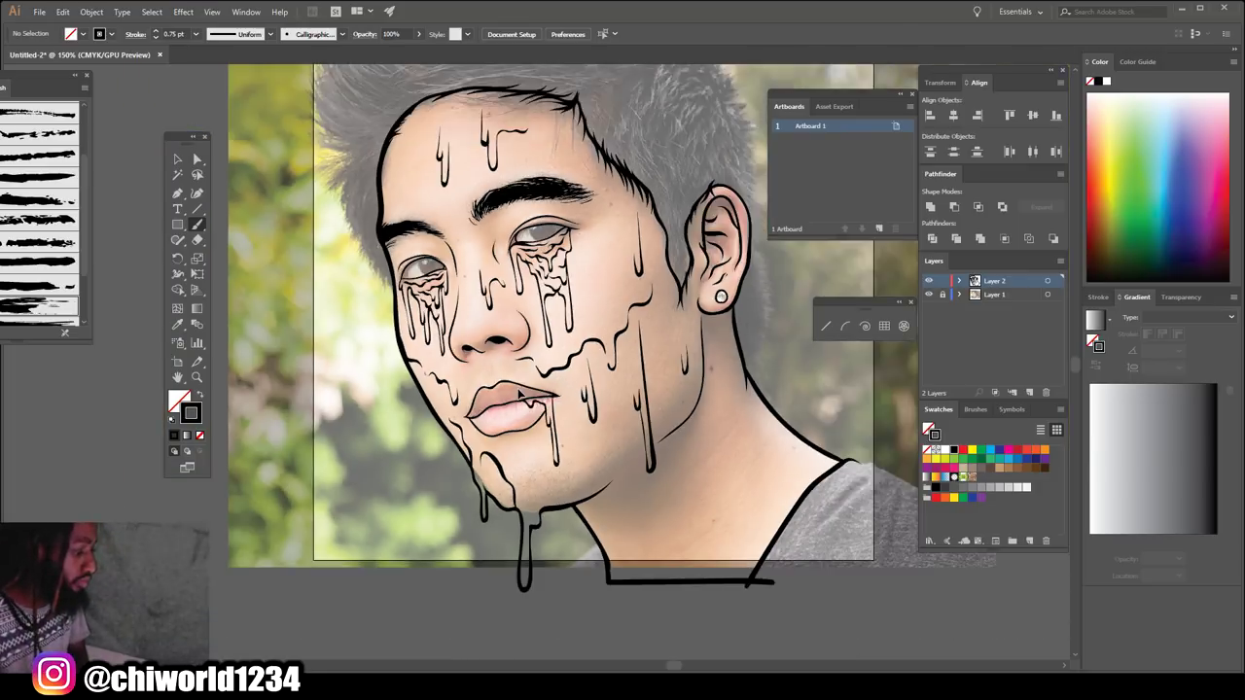
scroll(521, 394, down, 1)
scroll(520, 389, up, 1)
scroll(520, 384, up, 1)
scroll(521, 379, up, 1)
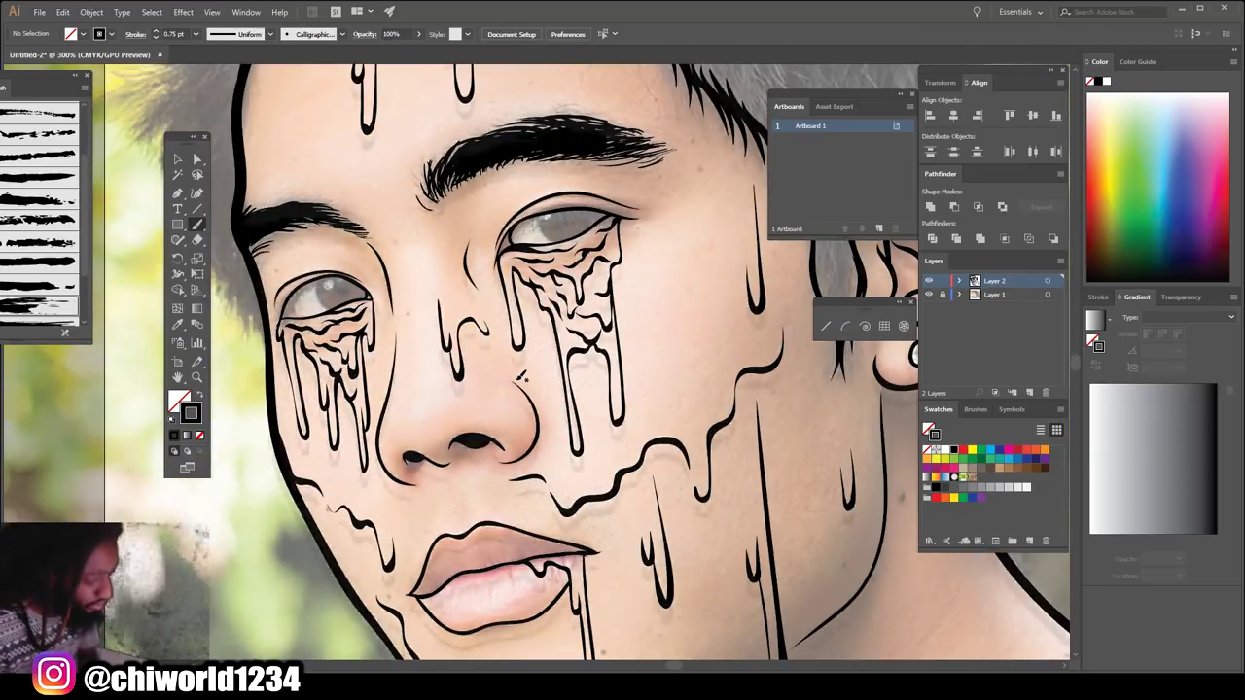
scroll(520, 377, up, 1)
mouse_move(630, 332)
mouse_down()
mouse_move(694, 256)
mouse_move(491, 268)
mouse_move(301, 233)
mouse_move(340, 250)
mouse_move(257, 292)
mouse_up()
scroll(301, 234, up, 2)
drag(547, 202, 659, 208)
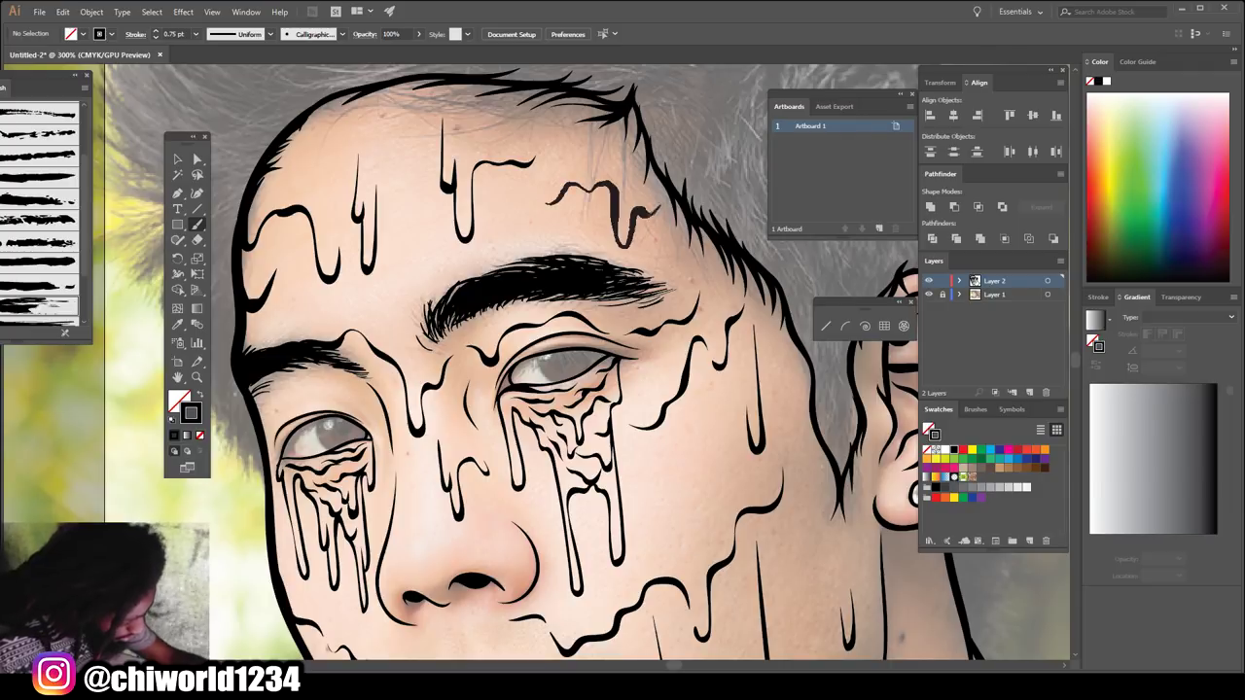
key(ctrl+z)
drag(611, 185, 582, 212)
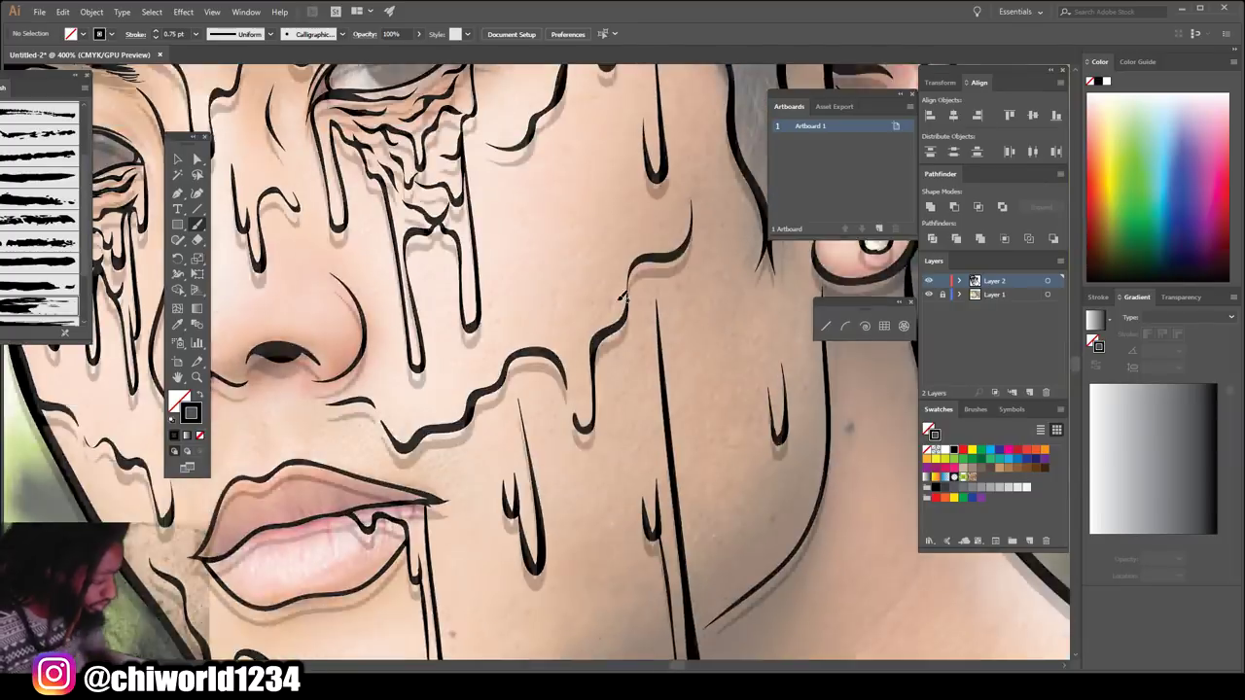
- Draw wavy drip strokes and more drips across the cheek and lower cheek
scroll(622, 296, up, 2)
drag(661, 255, 385, 465)
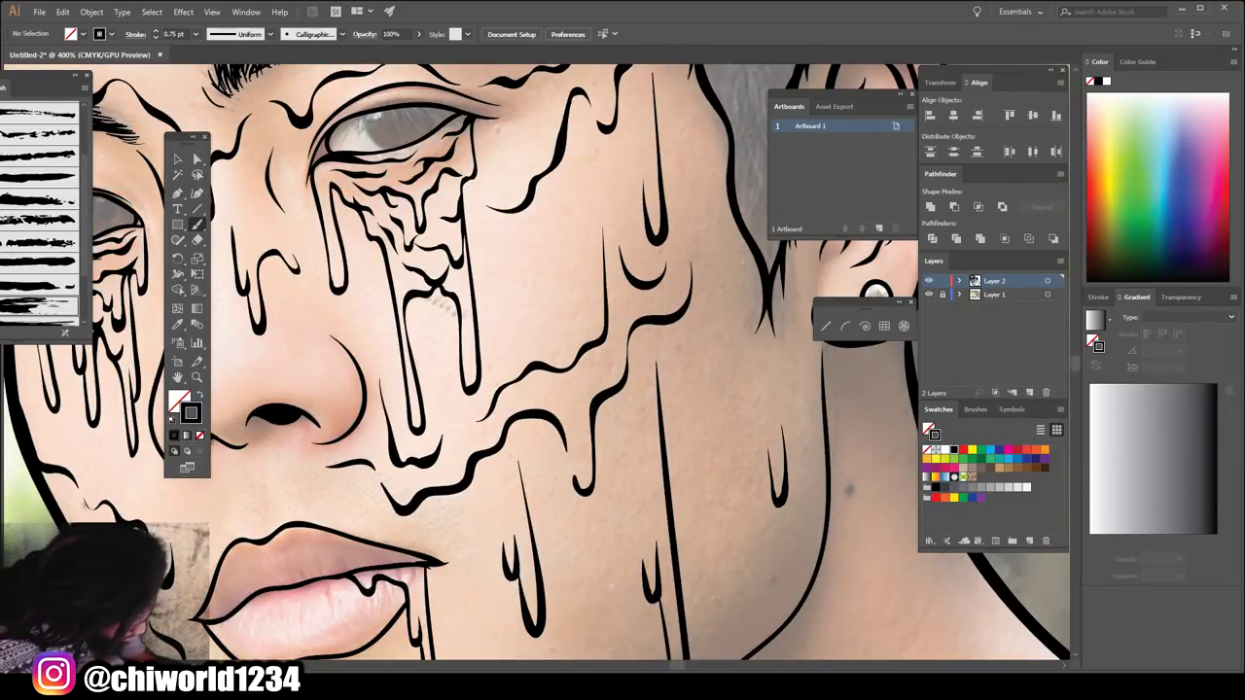
drag(560, 224, 526, 282)
drag(472, 194, 505, 277)
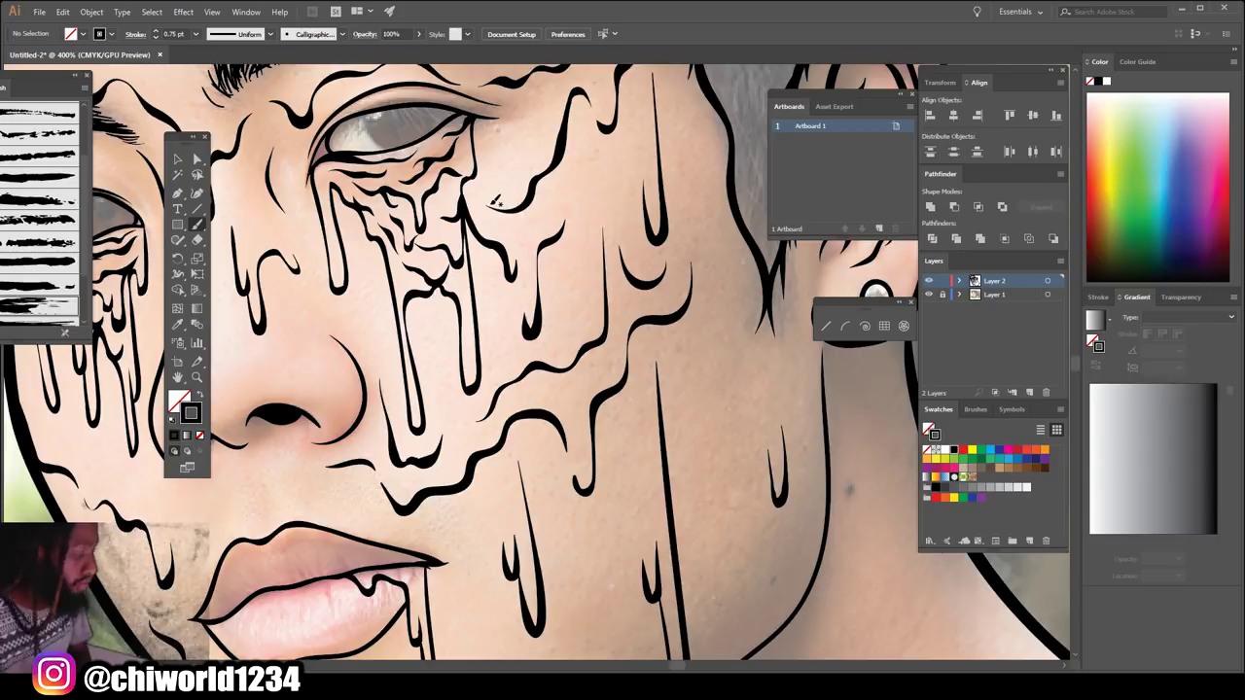
key(ctrl+1)
scroll(546, 479, up, 2)
scroll(545, 479, up, 2)
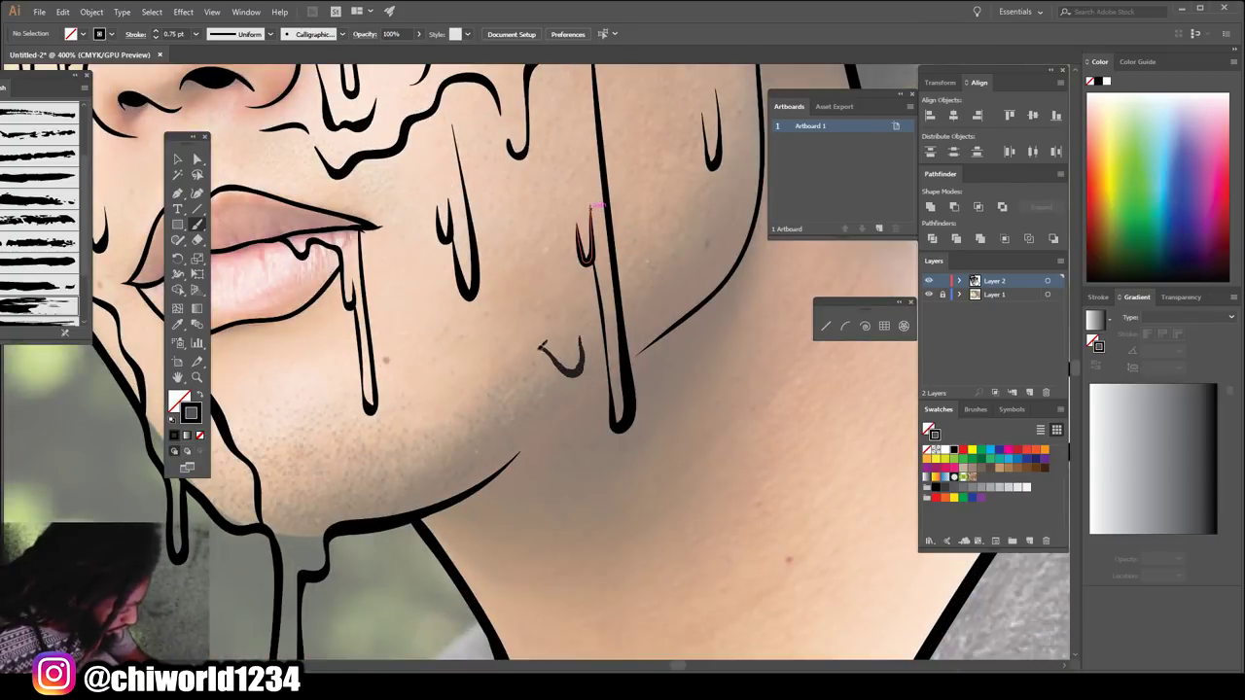
drag(478, 454, 479, 459)
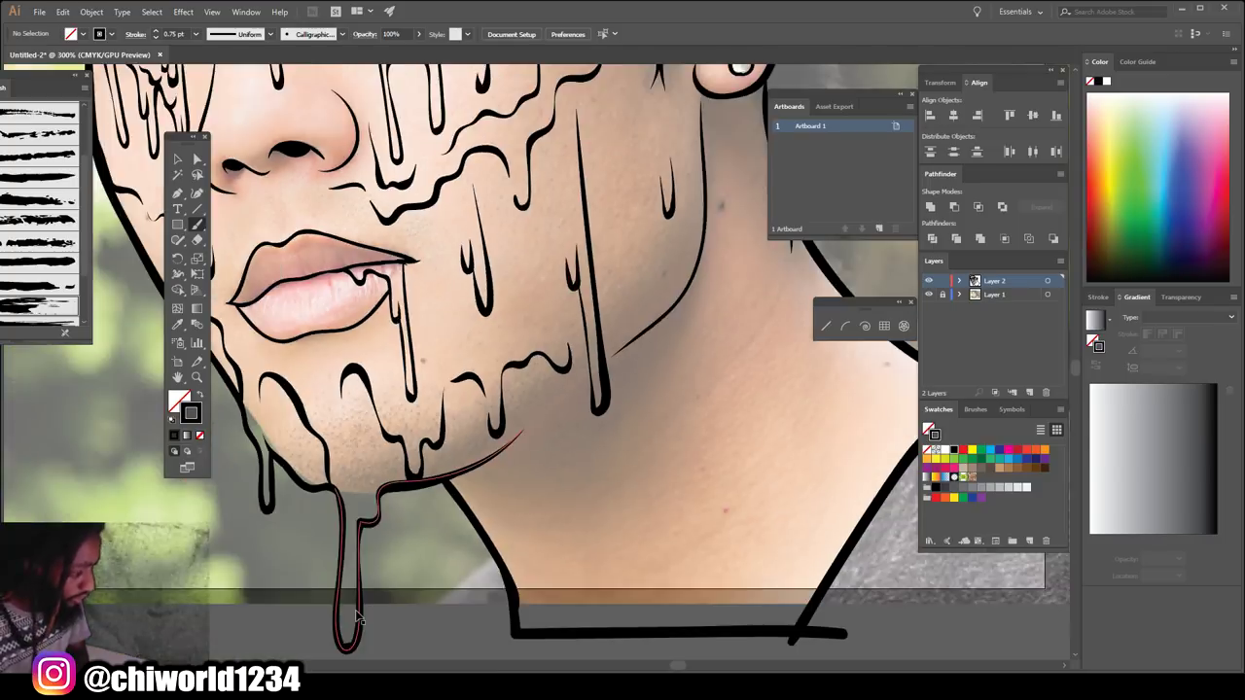
scroll(357, 619, down, 3)
scroll(356, 614, up, 2)
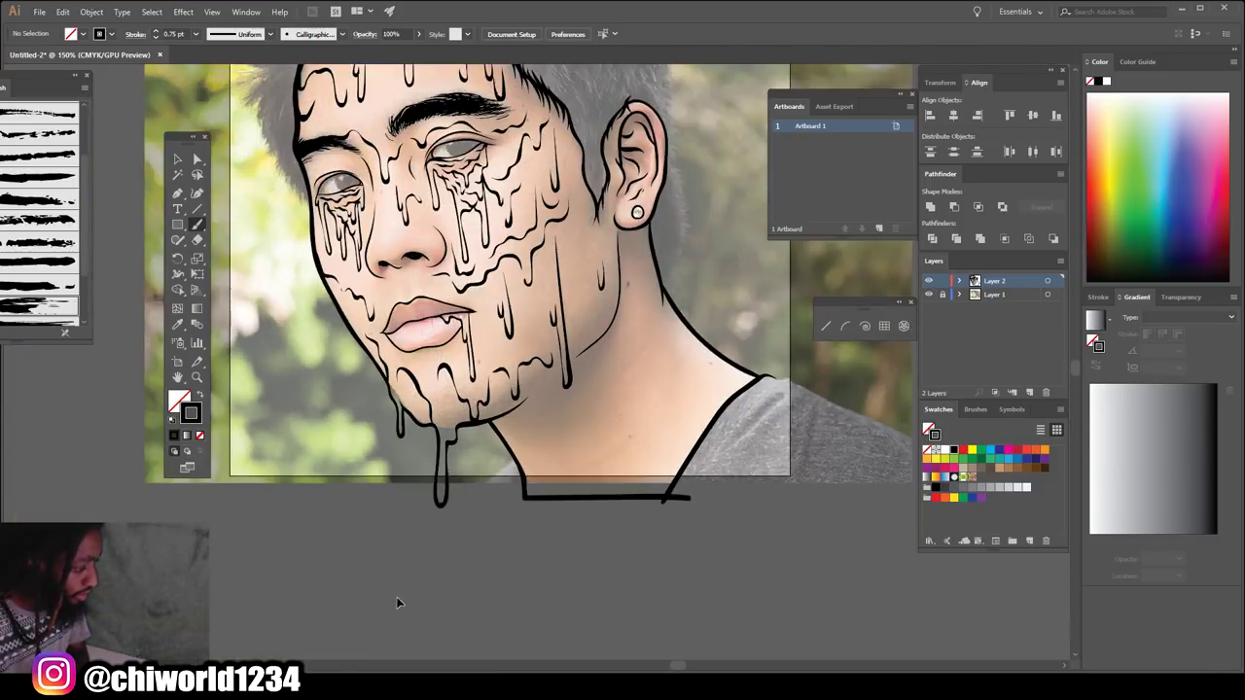
- Add drips below the lip corner and along the lower jaw
scroll(398, 597, up, 2)
scroll(403, 595, up, 1)
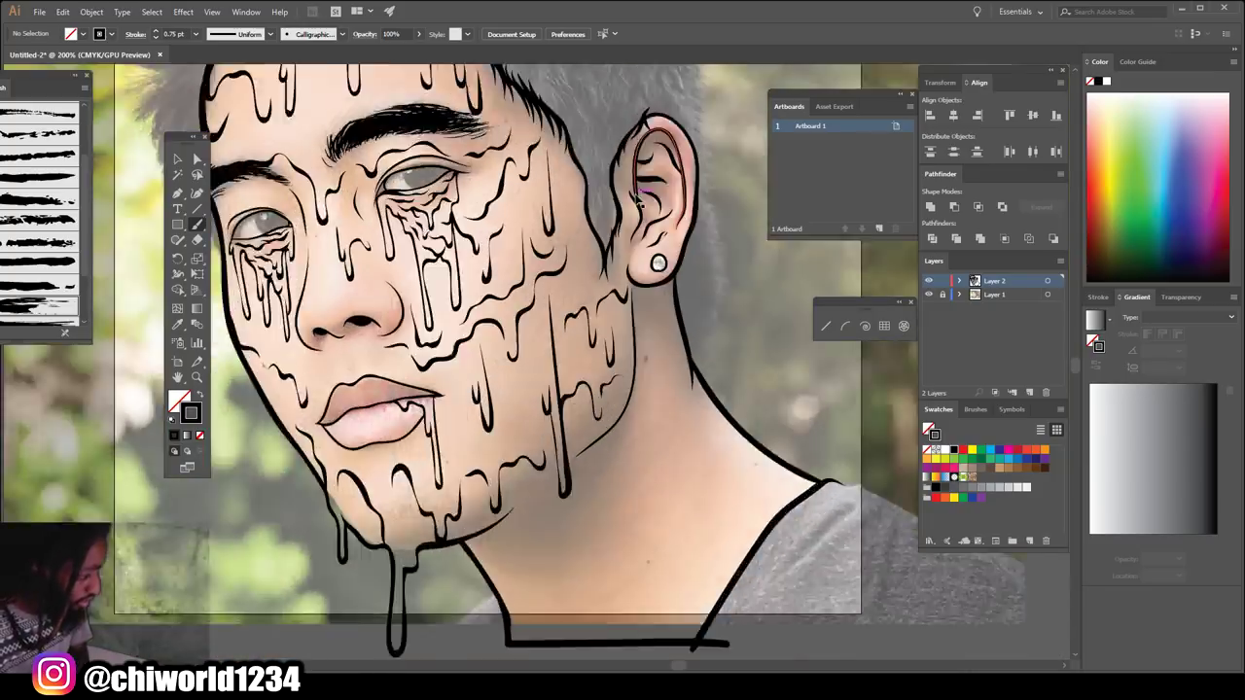
scroll(530, 379, up, 1)
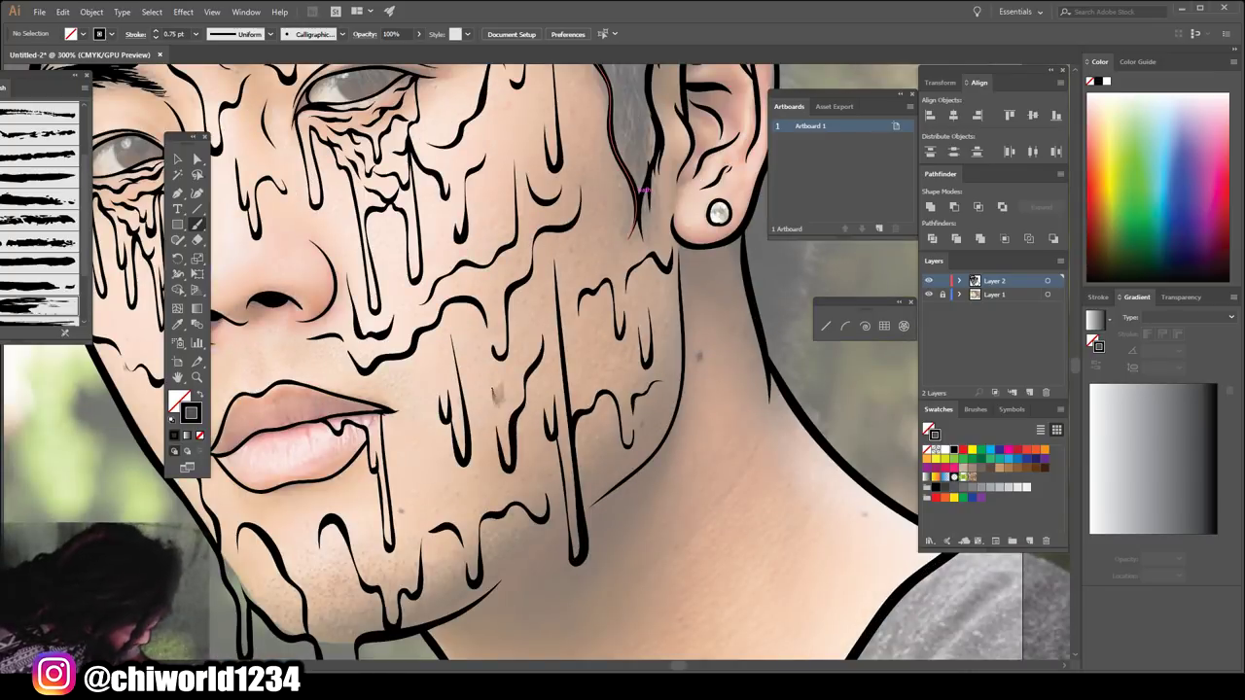
drag(416, 394, 389, 409)
scroll(389, 406, down, 3)
mouse_move(754, 272)
mouse_down()
mouse_move(628, 457)
mouse_move(496, 506)
mouse_move(428, 494)
mouse_up()
- Draw the chin line and jaw-to-neck outline with drips running down the neck
mouse_move(607, 391)
mouse_down()
mouse_move(671, 327)
mouse_move(746, 97)
mouse_up()
scroll(721, 186, down, 3)
scroll(728, 183, up, 3)
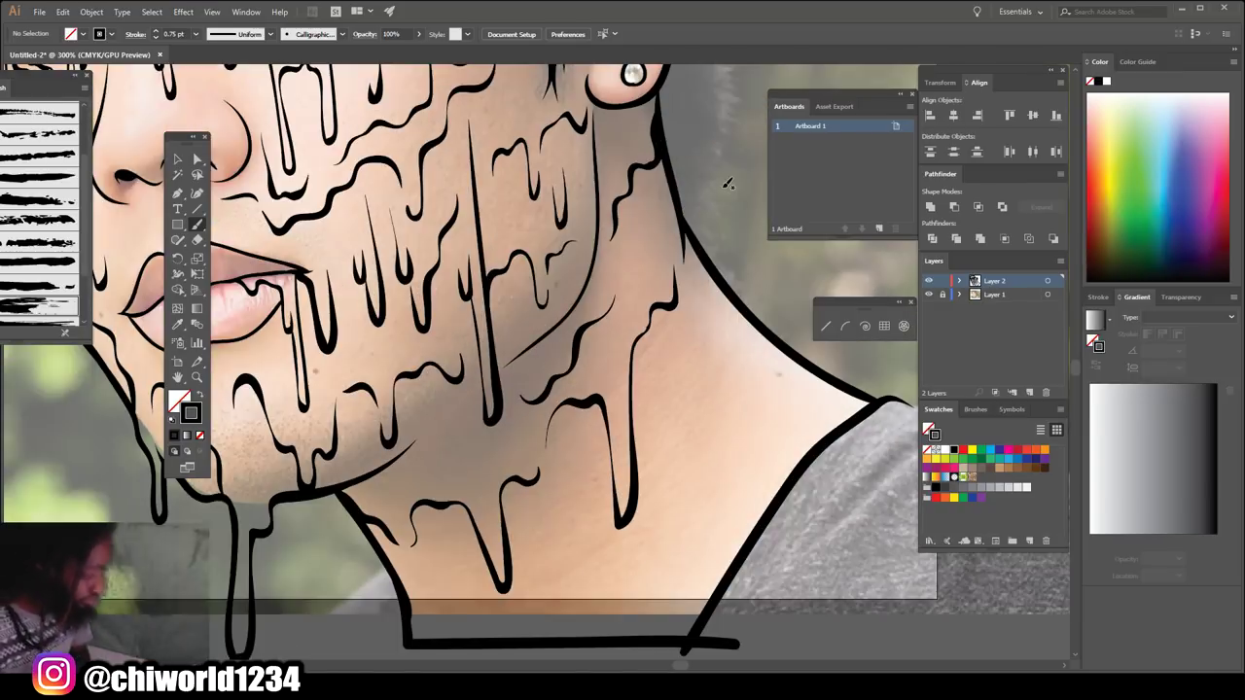
scroll(486, 389, down, 1)
drag(533, 545, 496, 583)
mouse_move(480, 520)
mouse_down()
mouse_move(430, 540)
mouse_move(404, 578)
mouse_up()
mouse_move(559, 515)
mouse_down()
mouse_move(593, 473)
mouse_move(637, 530)
mouse_up()
- Add more drip strokes along the jaw and neck
mouse_move(669, 427)
mouse_down()
mouse_move(715, 316)
mouse_move(753, 282)
mouse_up()
drag(734, 360, 776, 326)
scroll(721, 275, down, 3)
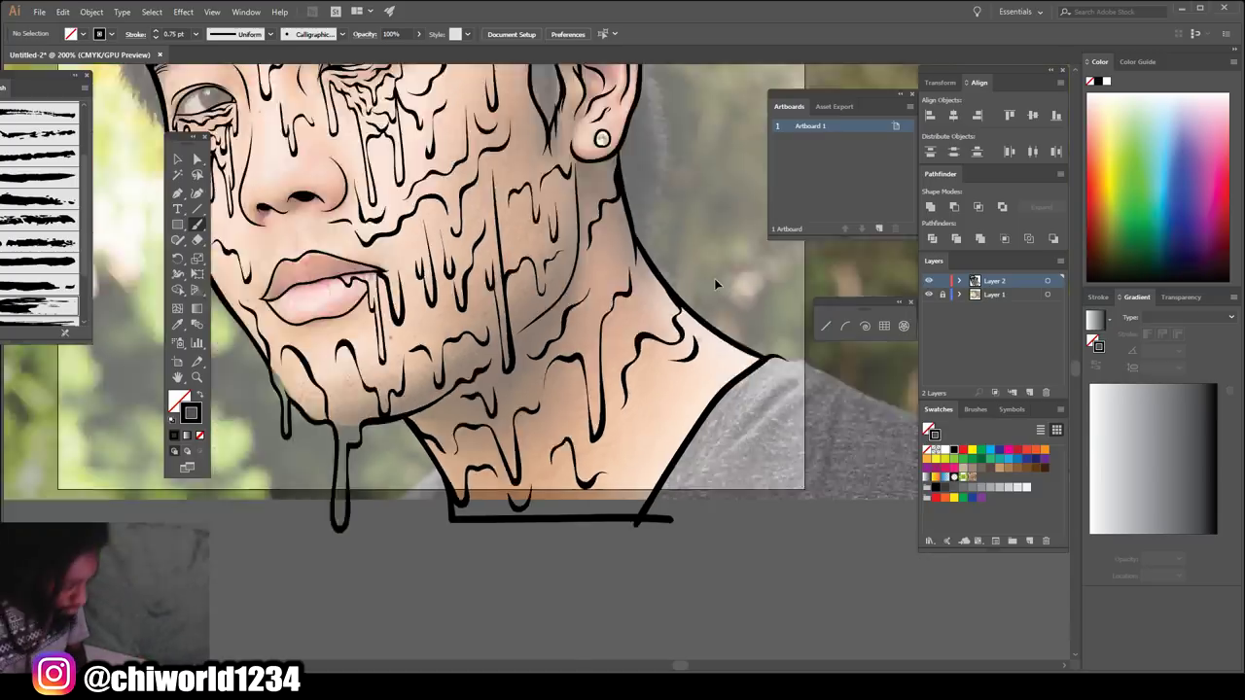
scroll(719, 331, up, 3)
scroll(718, 398, up, 2)
scroll(718, 398, up, 5)
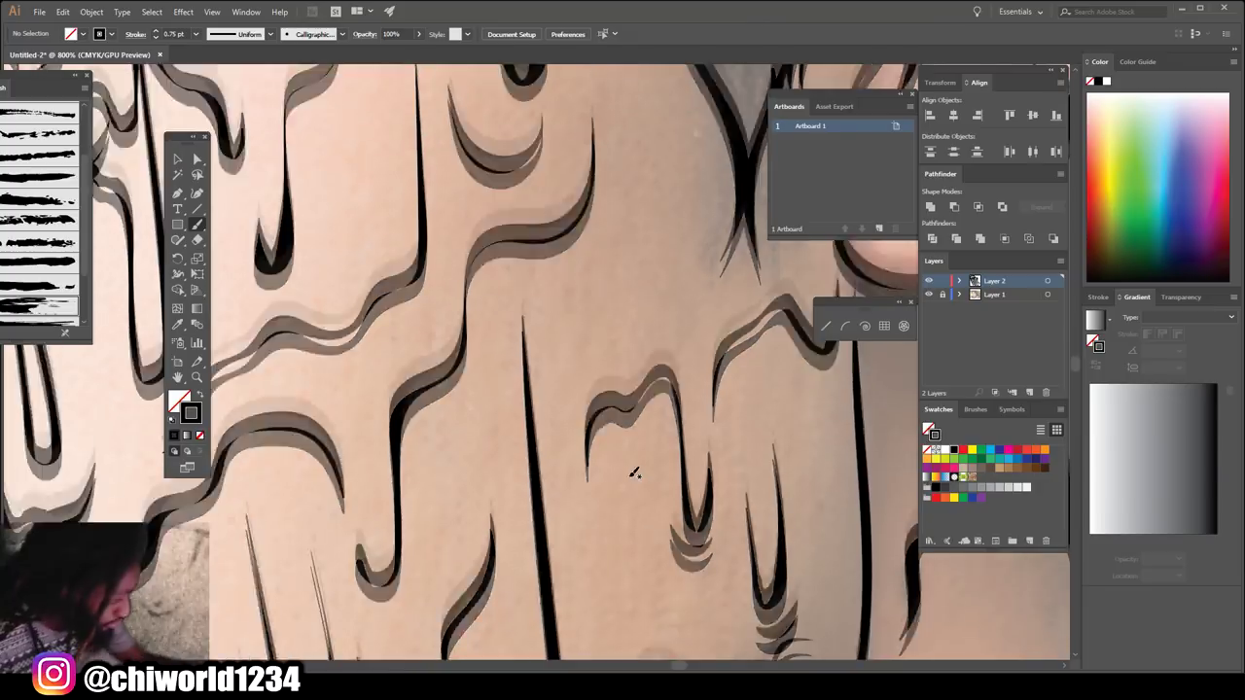
scroll(477, 253, up, 2)
scroll(477, 253, down, 4)
scroll(476, 252, up, 1)
scroll(470, 252, up, 1)
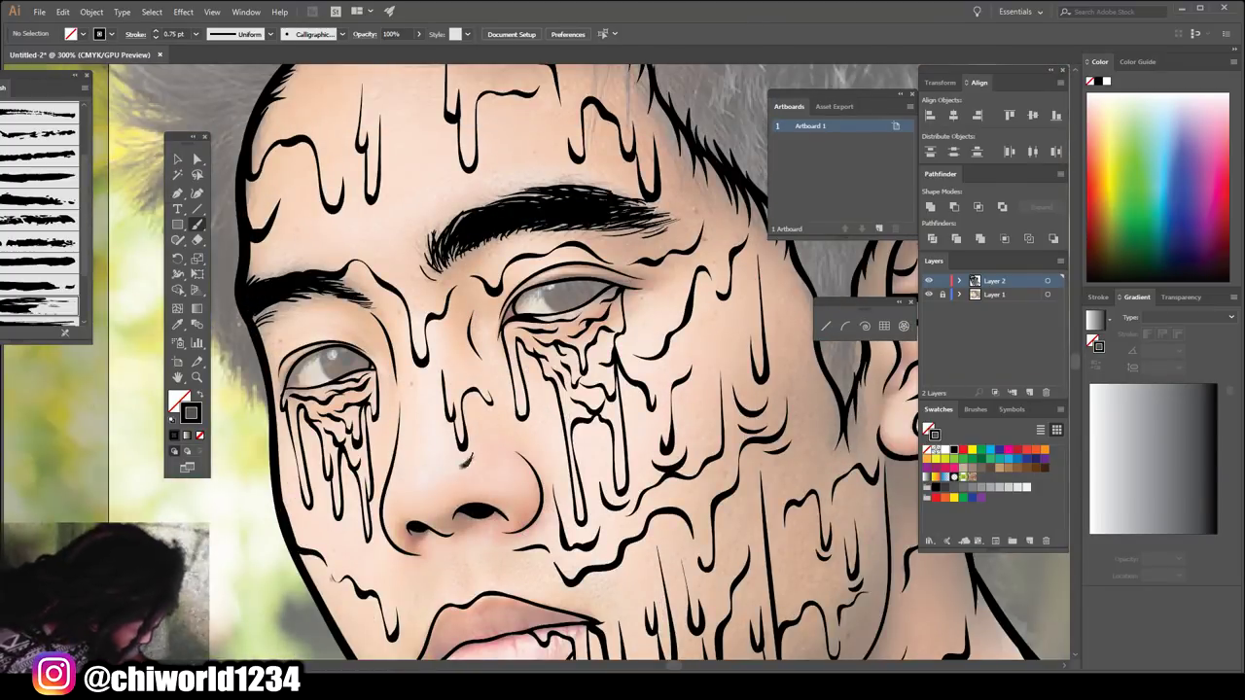
scroll(419, 378, up, 1)
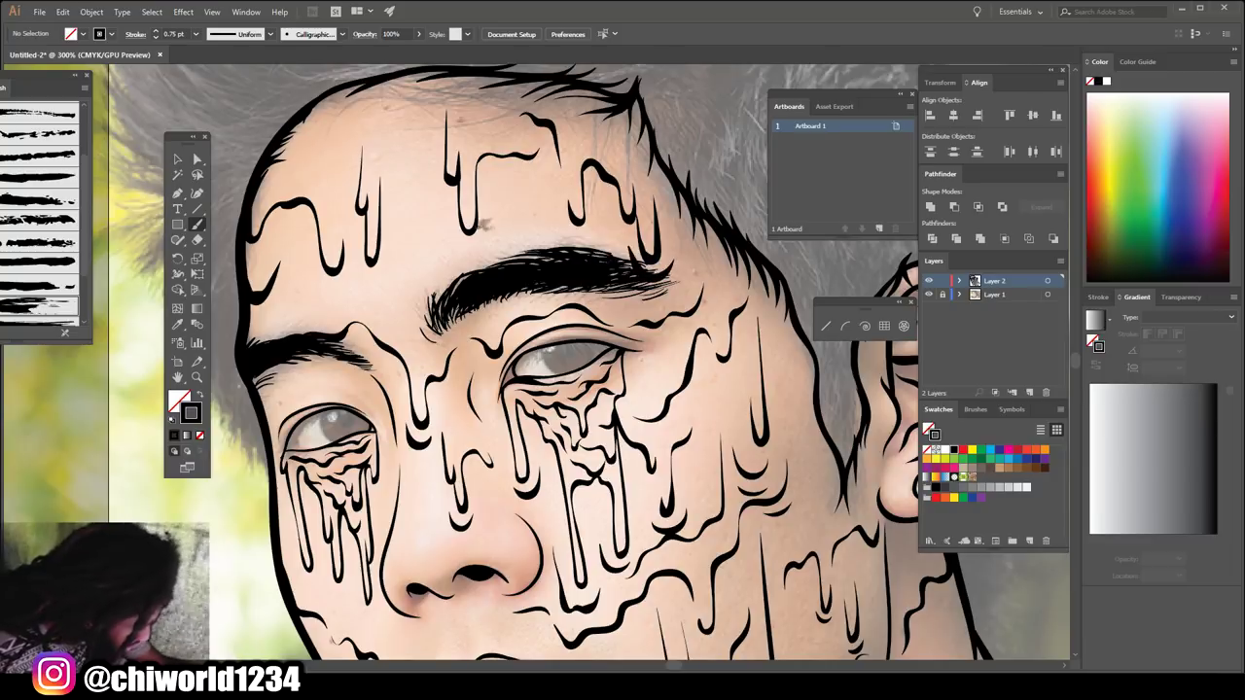
- Add drips above the left eyebrow and beside the lips, then lock the Layer 1 photo
drag(491, 224, 456, 235)
scroll(362, 313, down, 3)
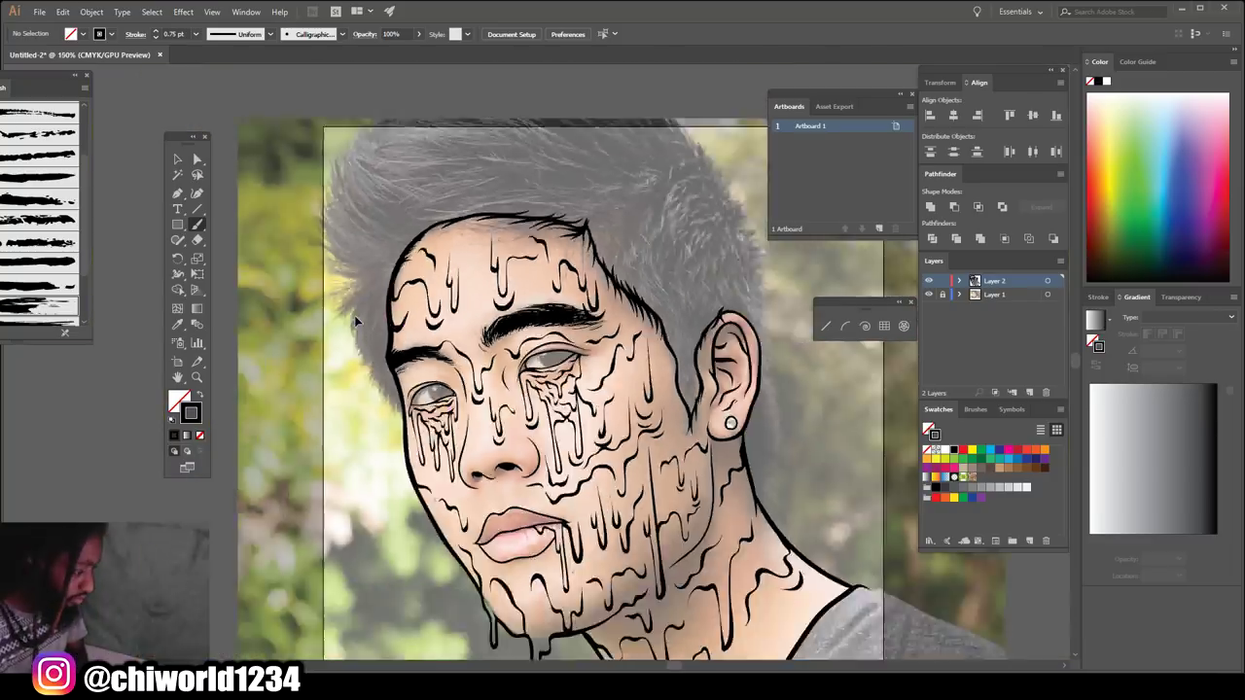
drag(443, 422, 486, 452)
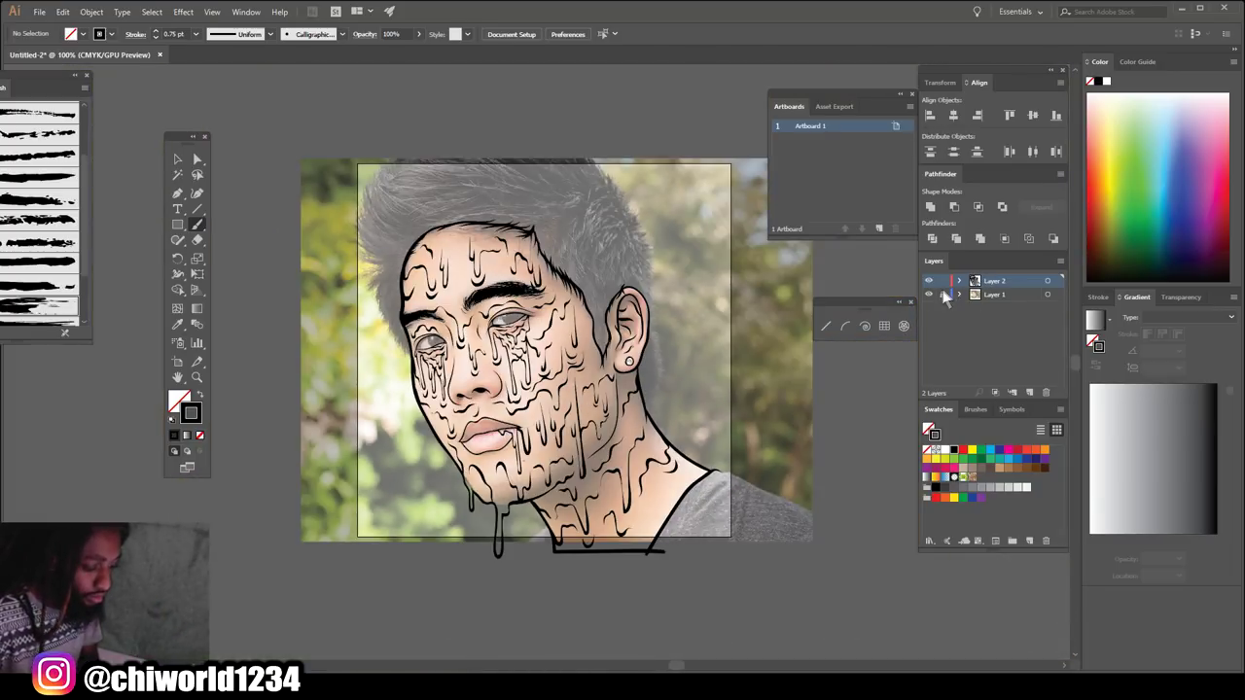
click(942, 295)
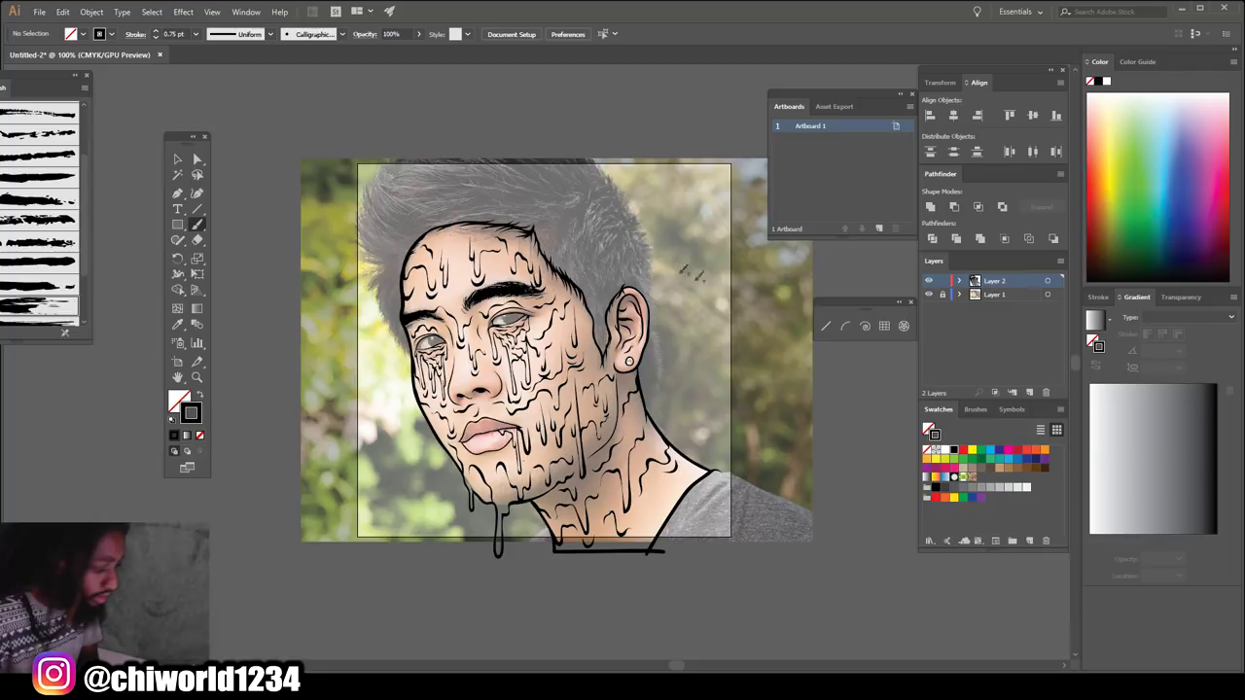
click(177, 158)
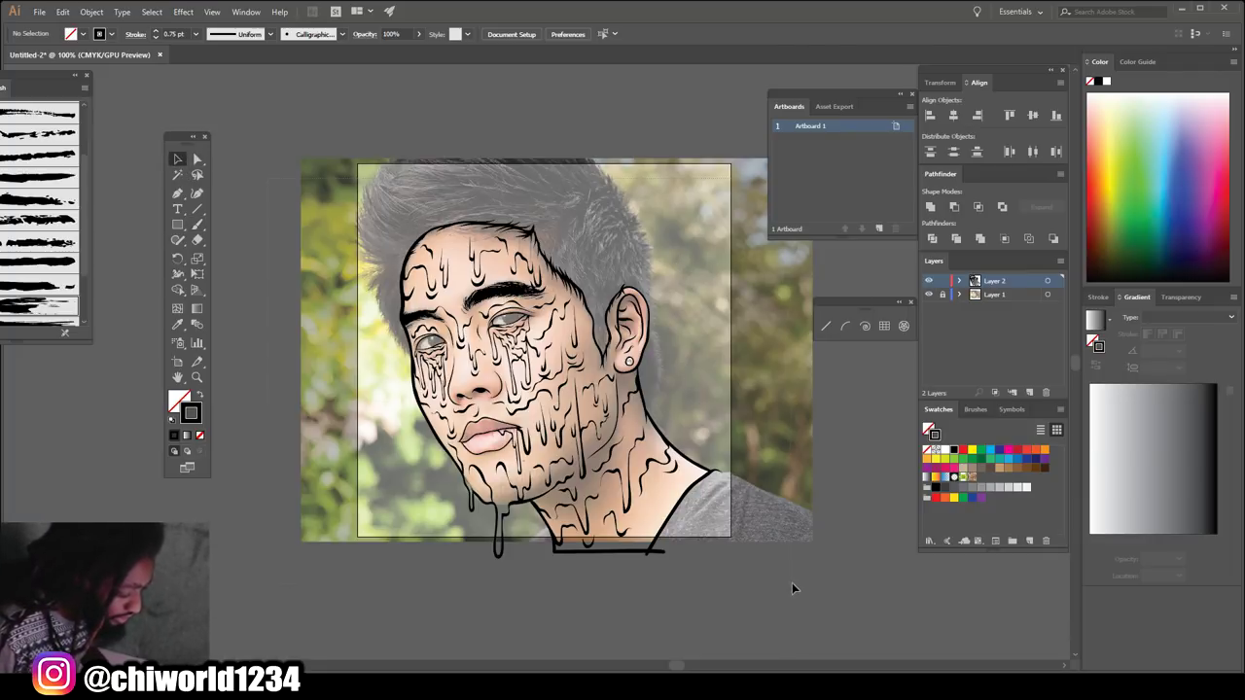
- Expand the appearance of all drip line art and merge it with Pathfinder Merge
key(ctrl+a)
click(91, 12)
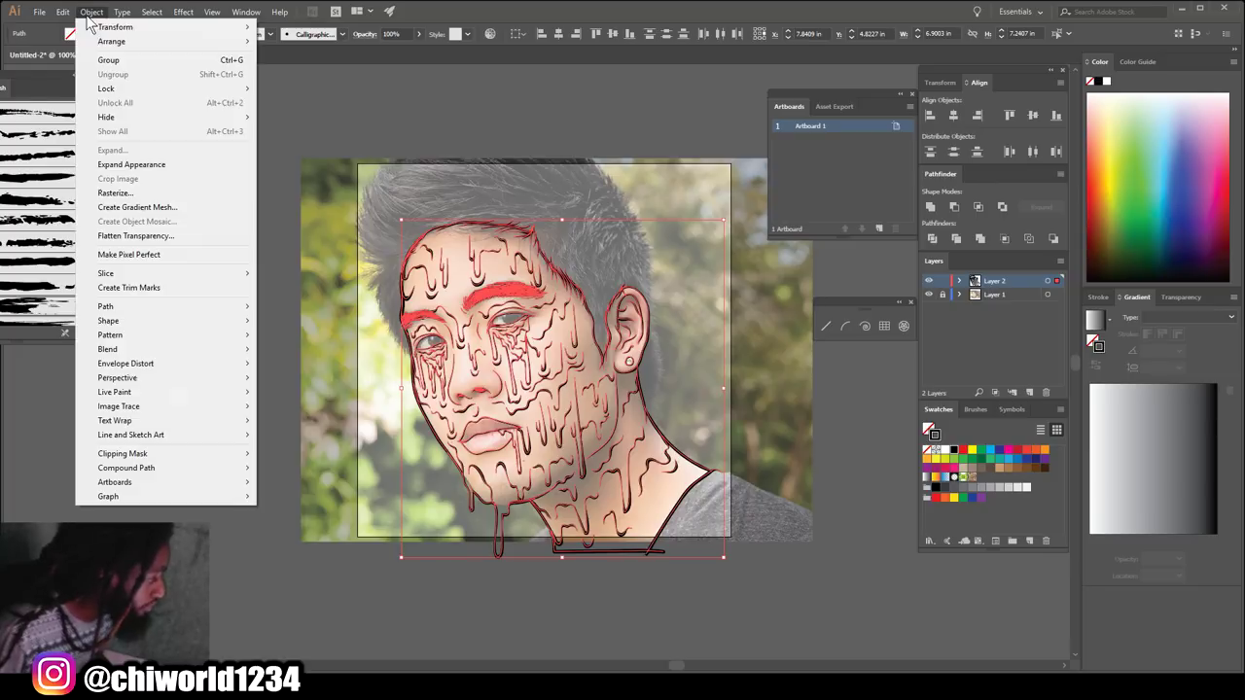
click(156, 165)
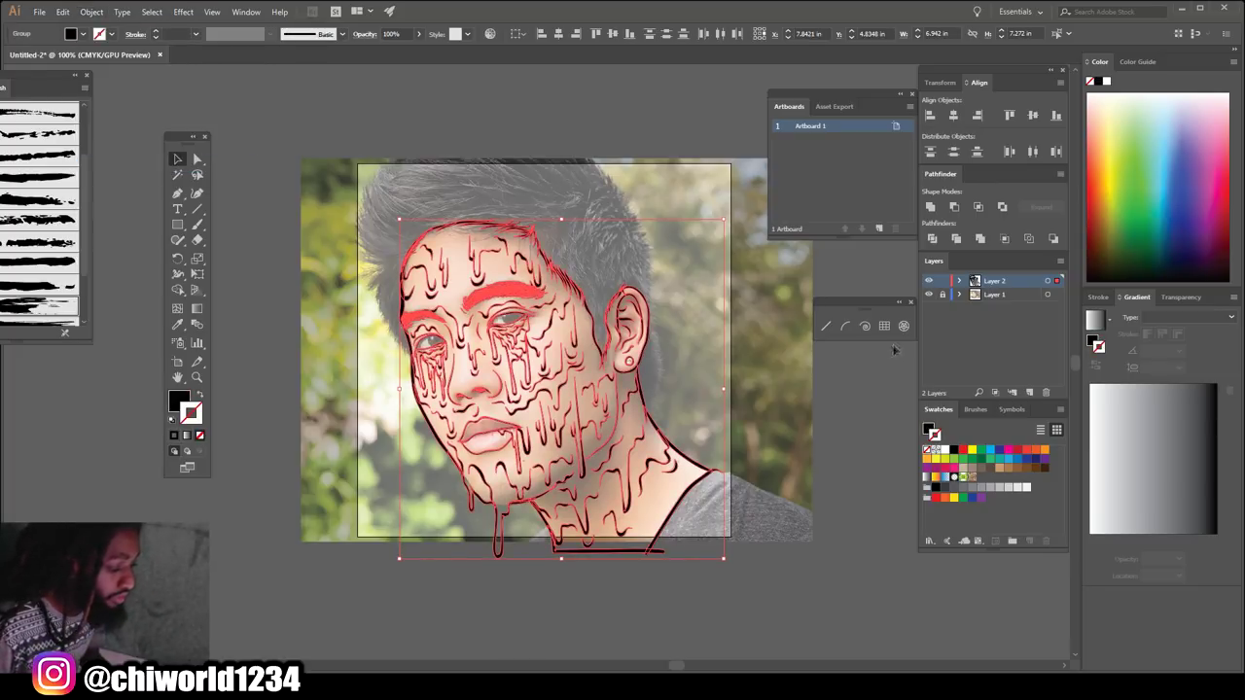
click(982, 240)
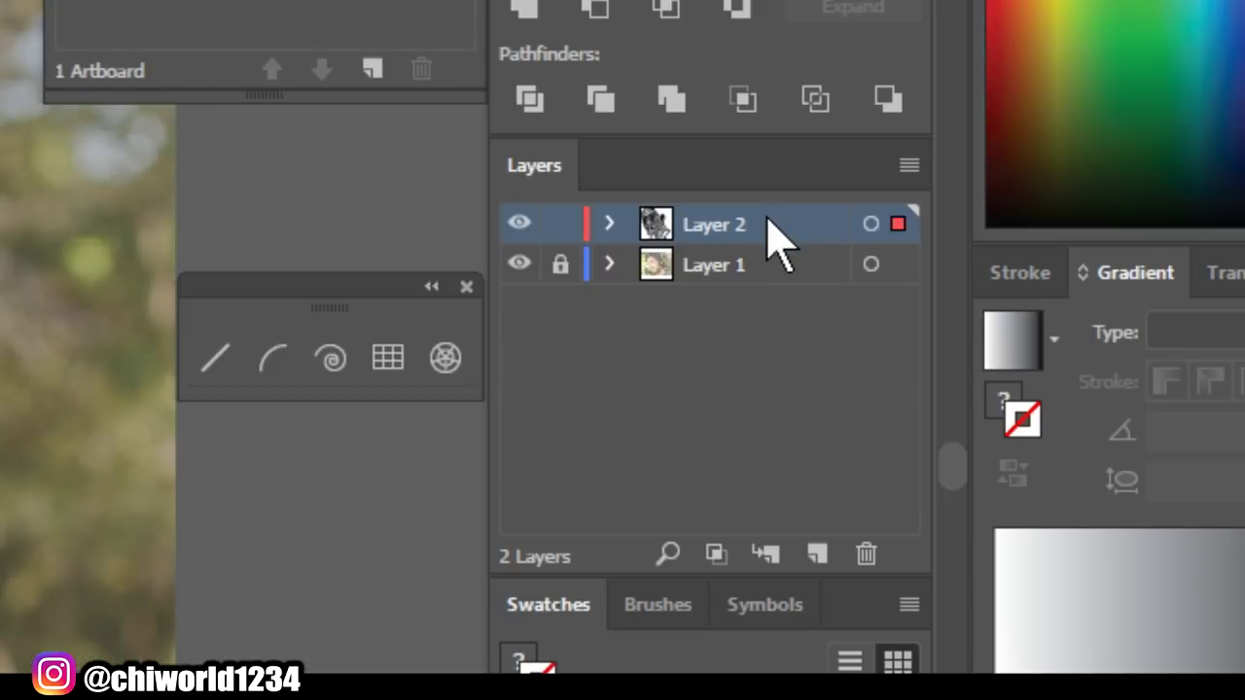
- Duplicate Layer 2 as a locked 'Layer 2 copy' backup, return to Layer 2, and pick yellow
drag(768, 223, 823, 557)
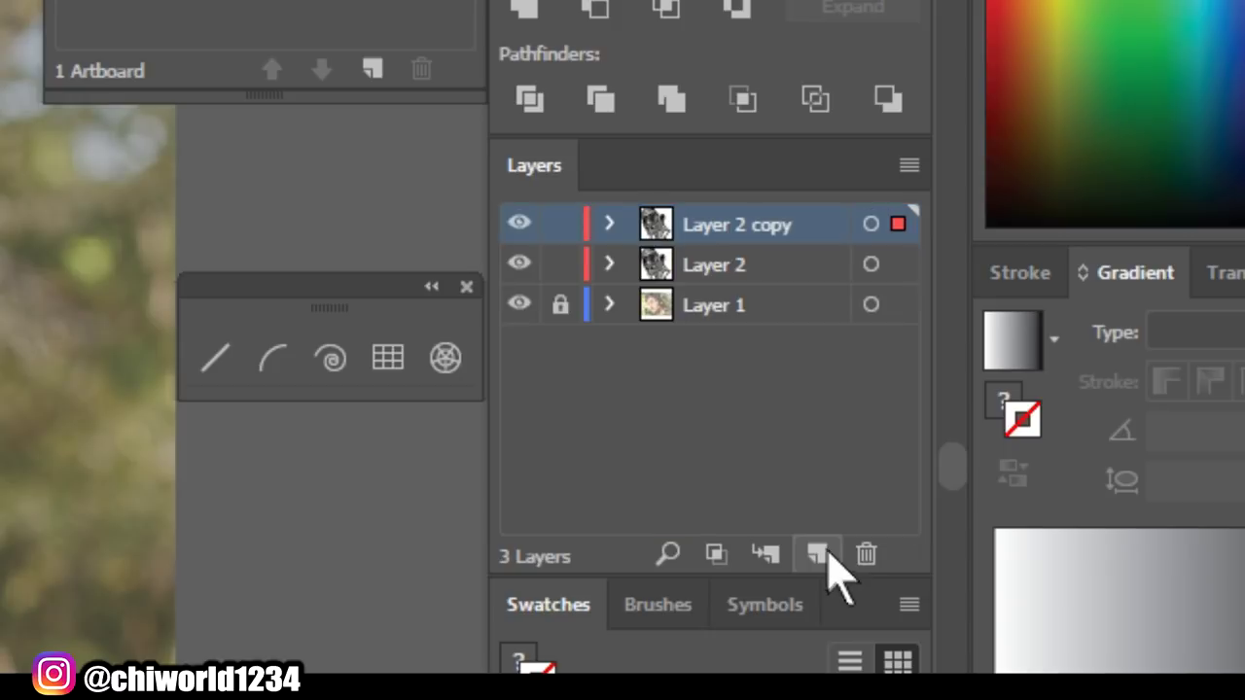
click(561, 224)
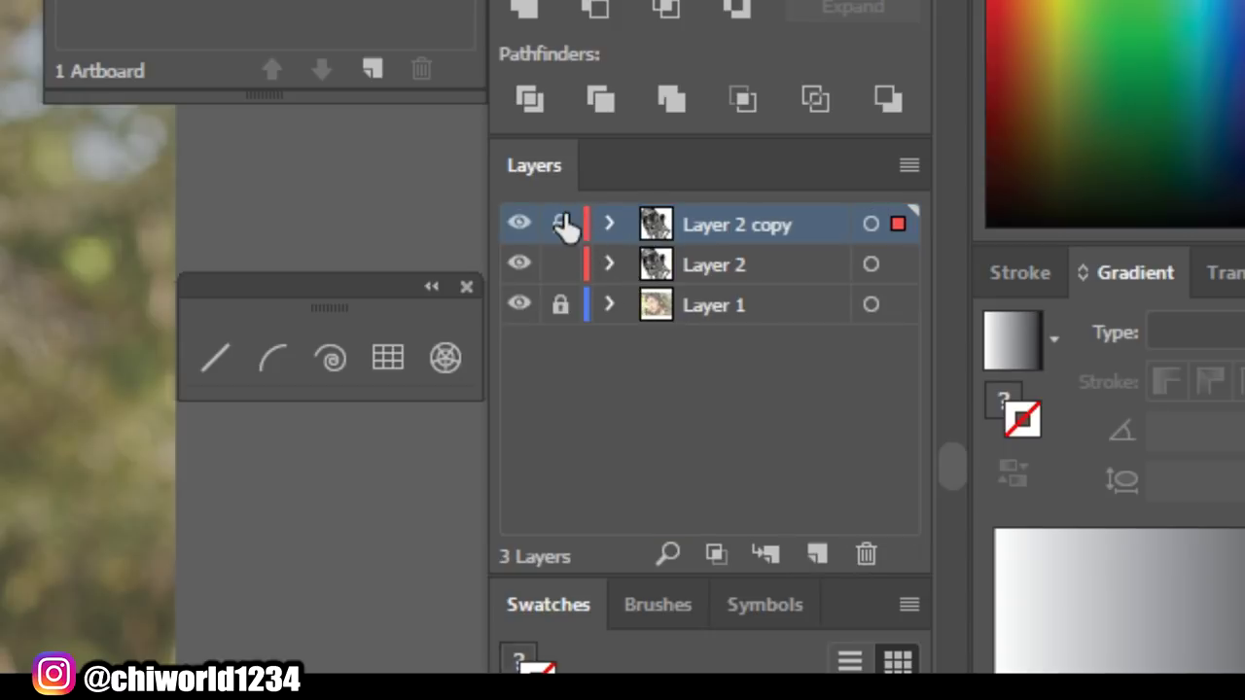
click(734, 262)
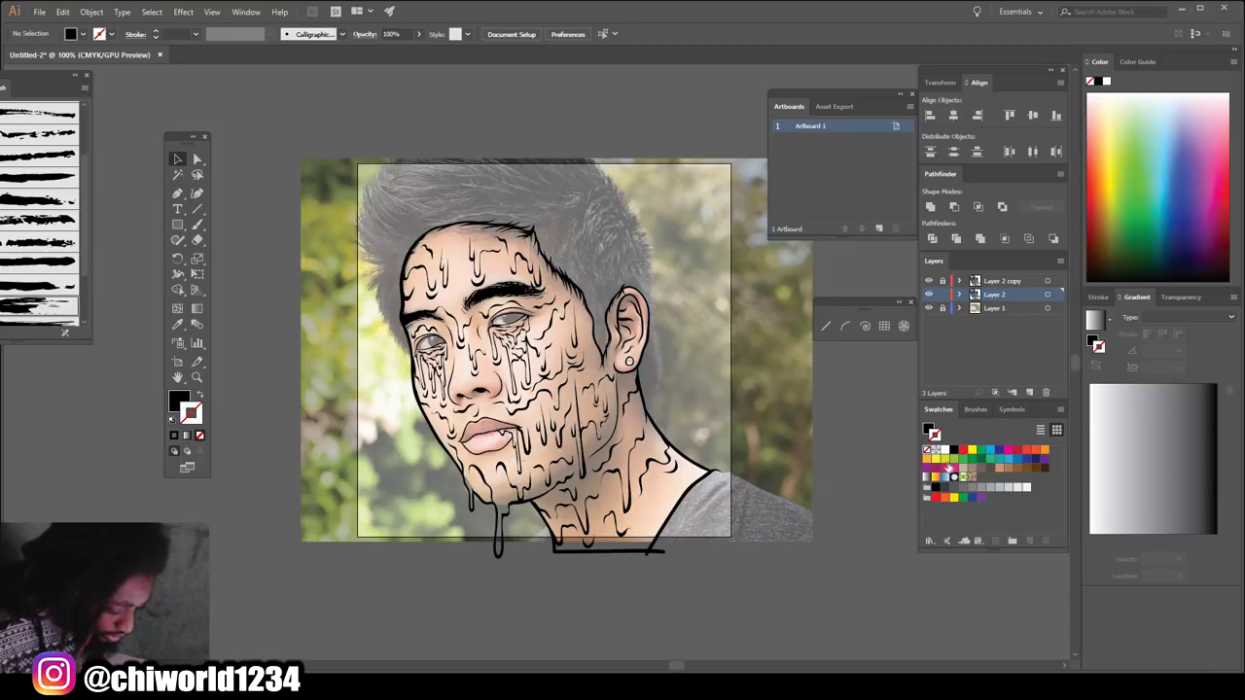
click(946, 461)
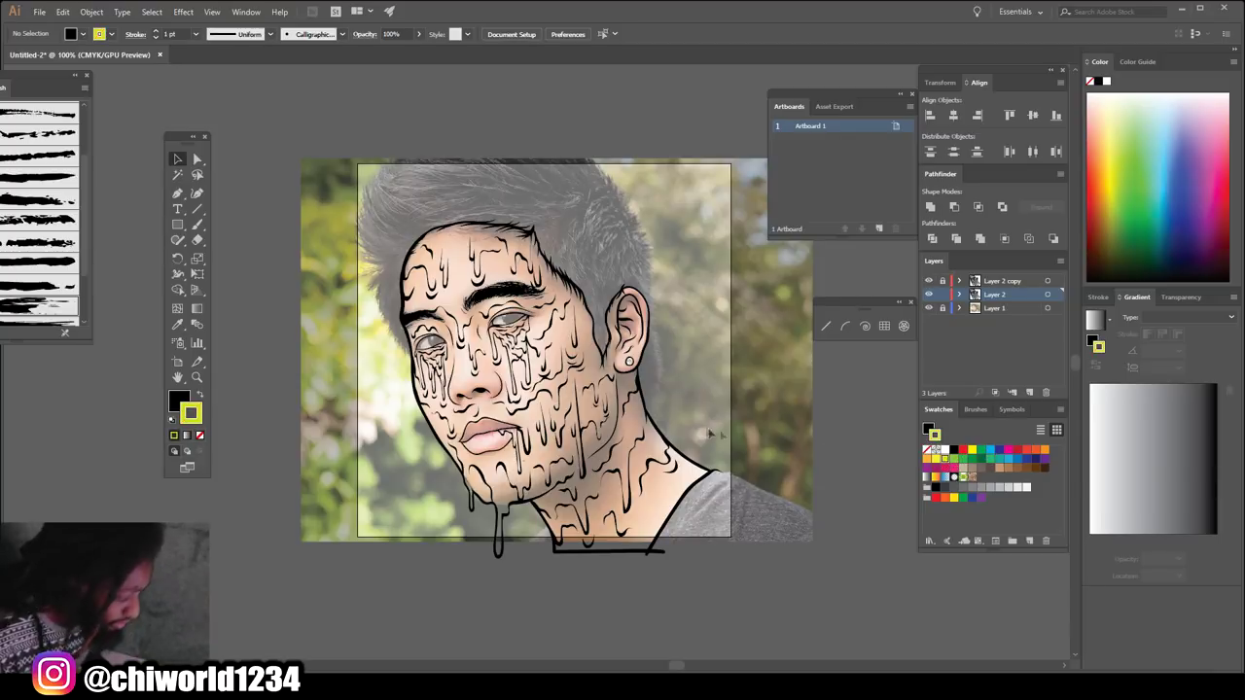
- Draw a yellow-filled rectangle over the whole artboard and send it behind the line art
click(177, 229)
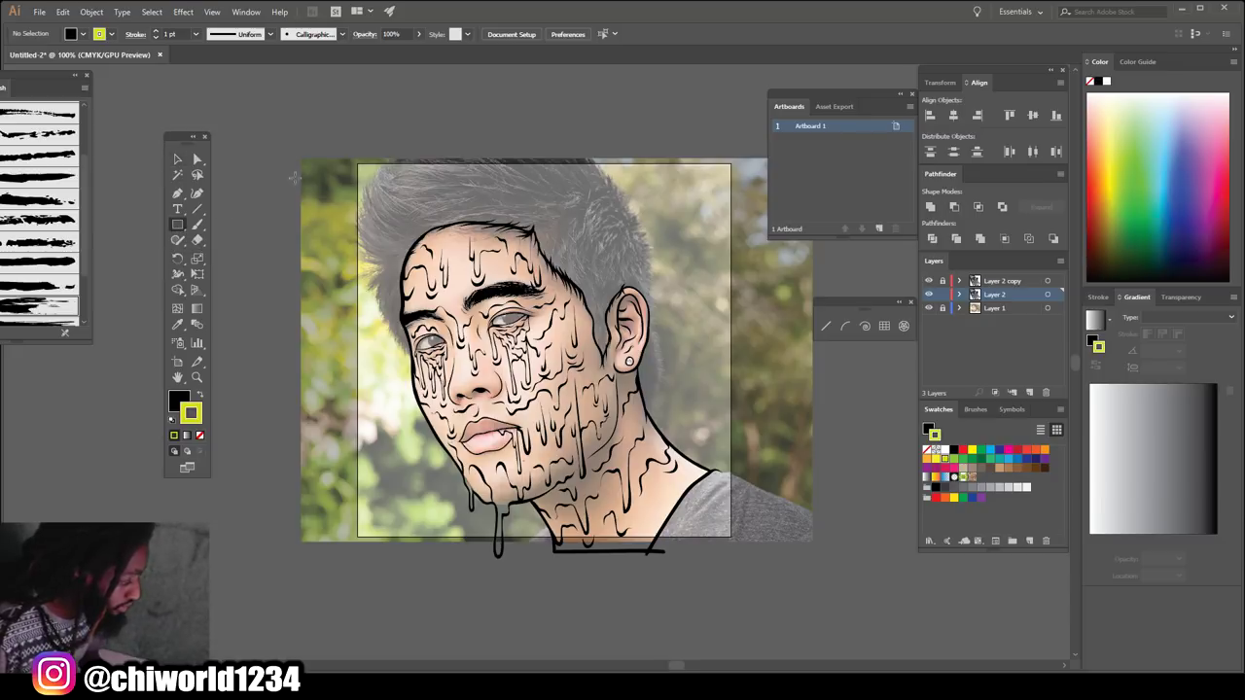
drag(317, 182, 794, 572)
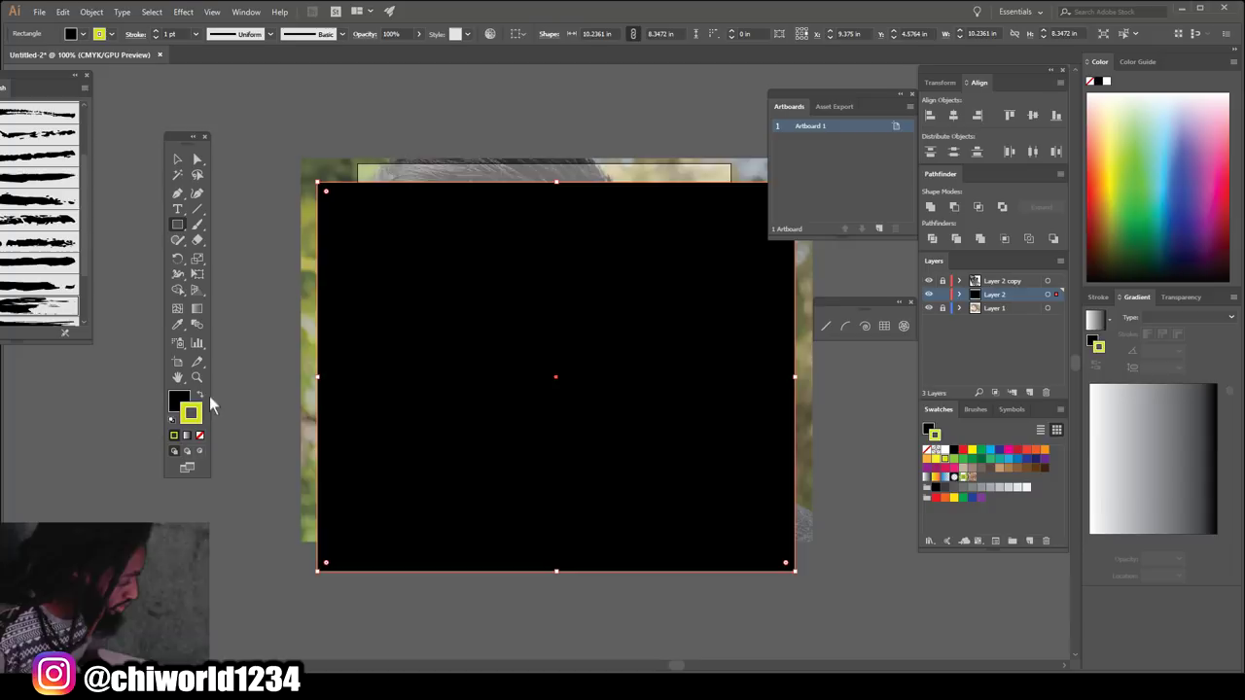
click(201, 395)
click(177, 159)
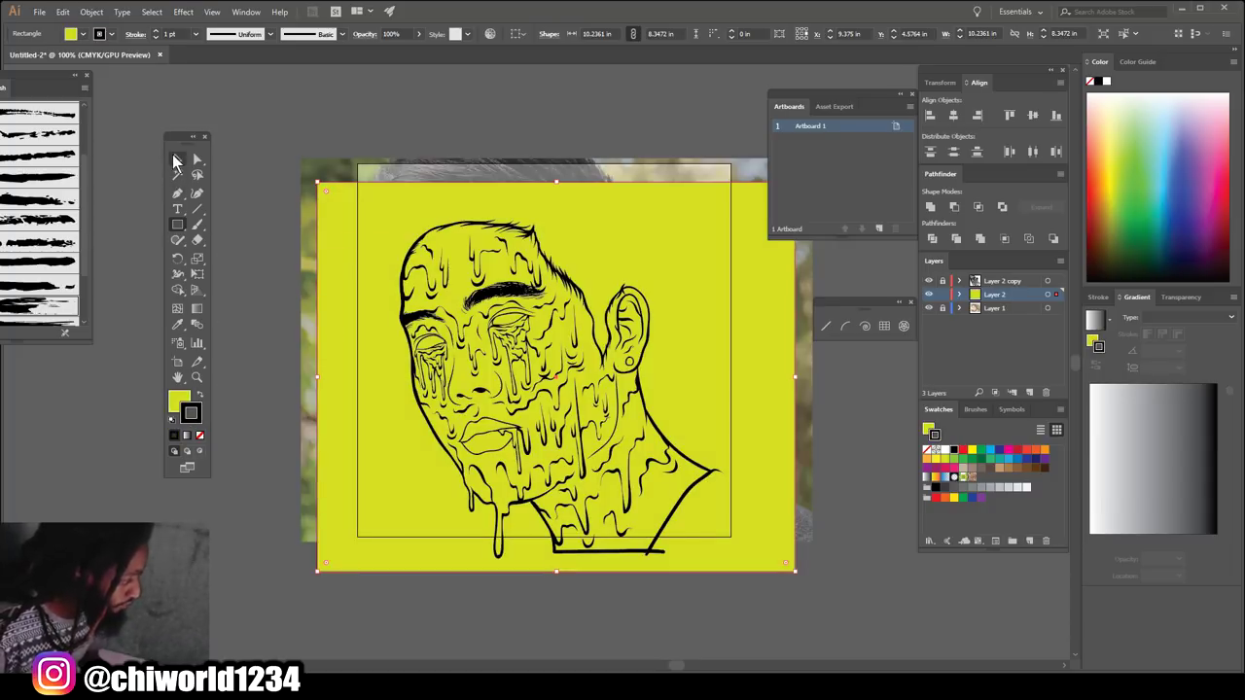
right_click(380, 203)
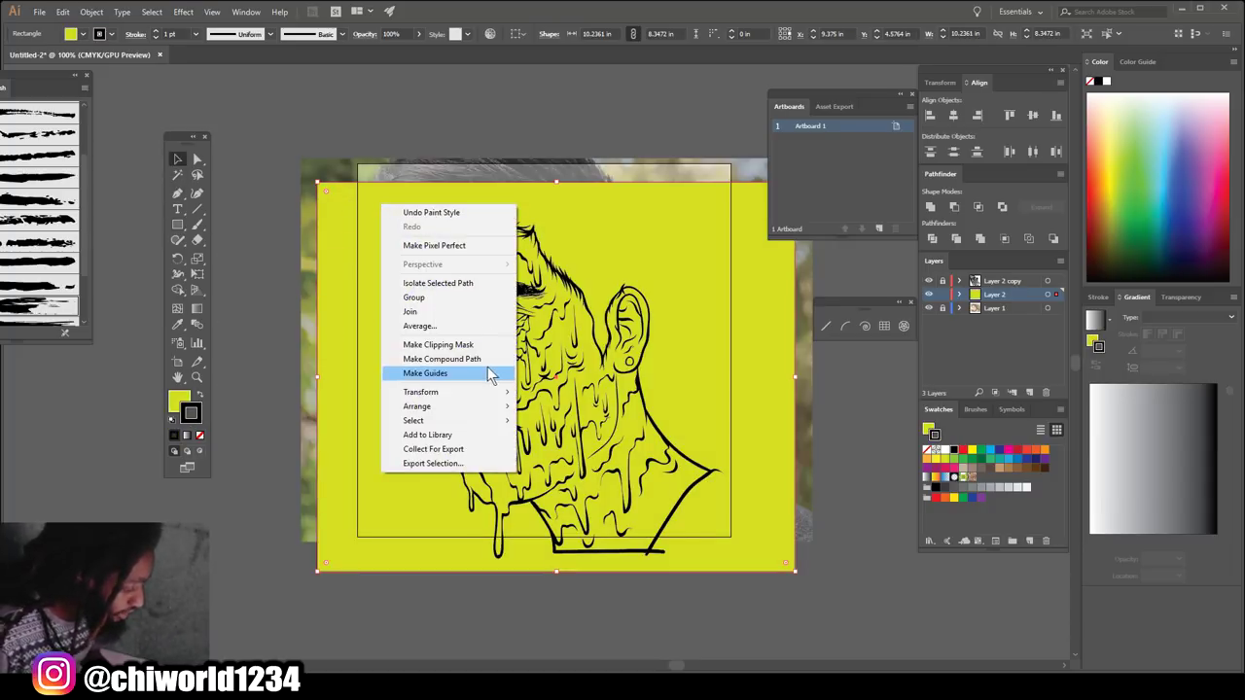
mouse_move(418, 406)
click(290, 445)
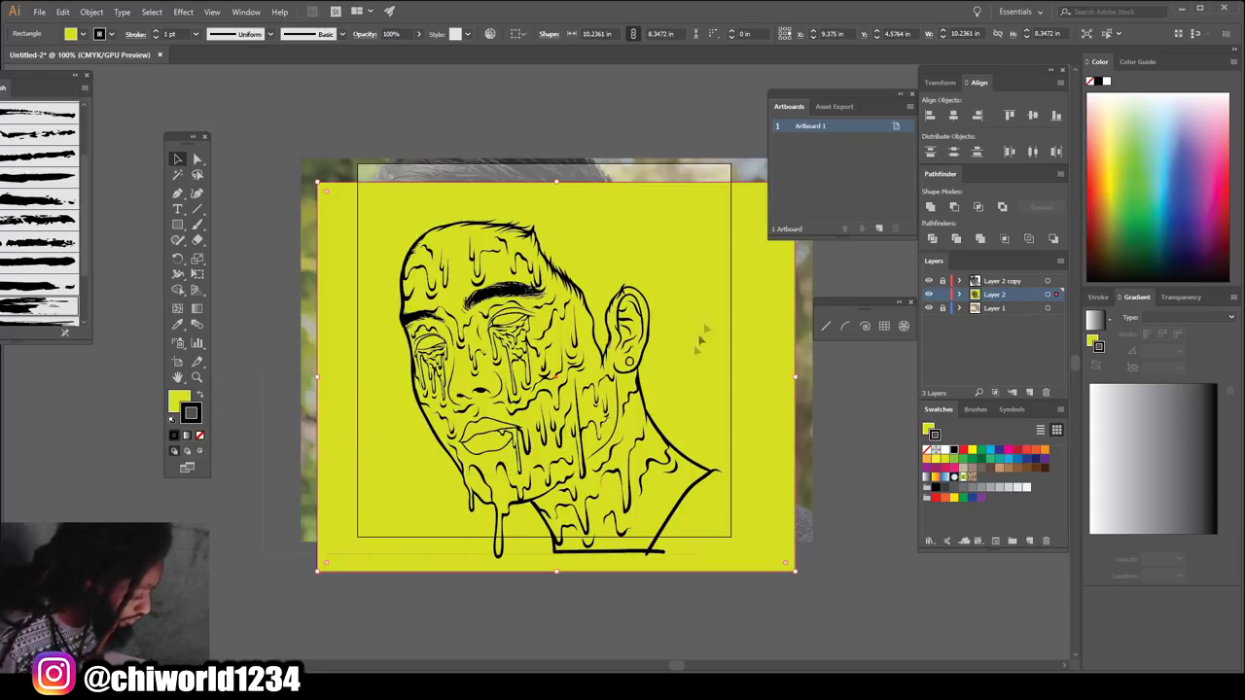
key(ctrl+a)
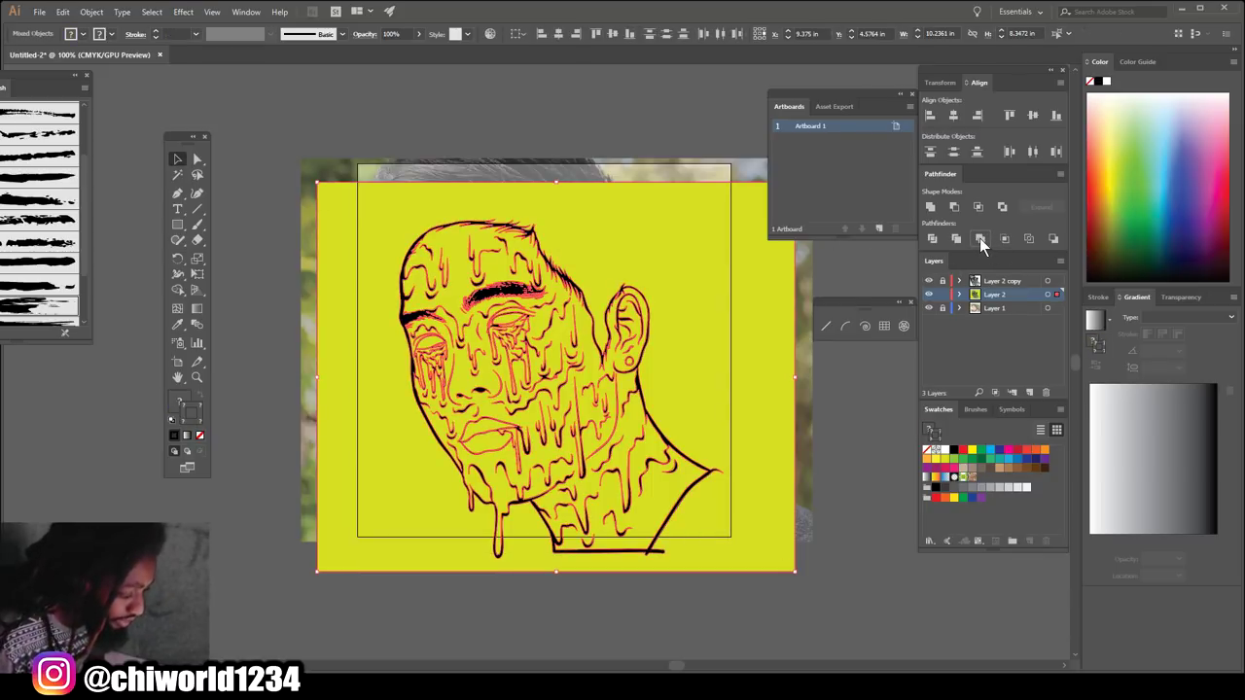
- Merge the line art with the yellow rectangle, isolate the group, and delete the outer yellow area
click(979, 238)
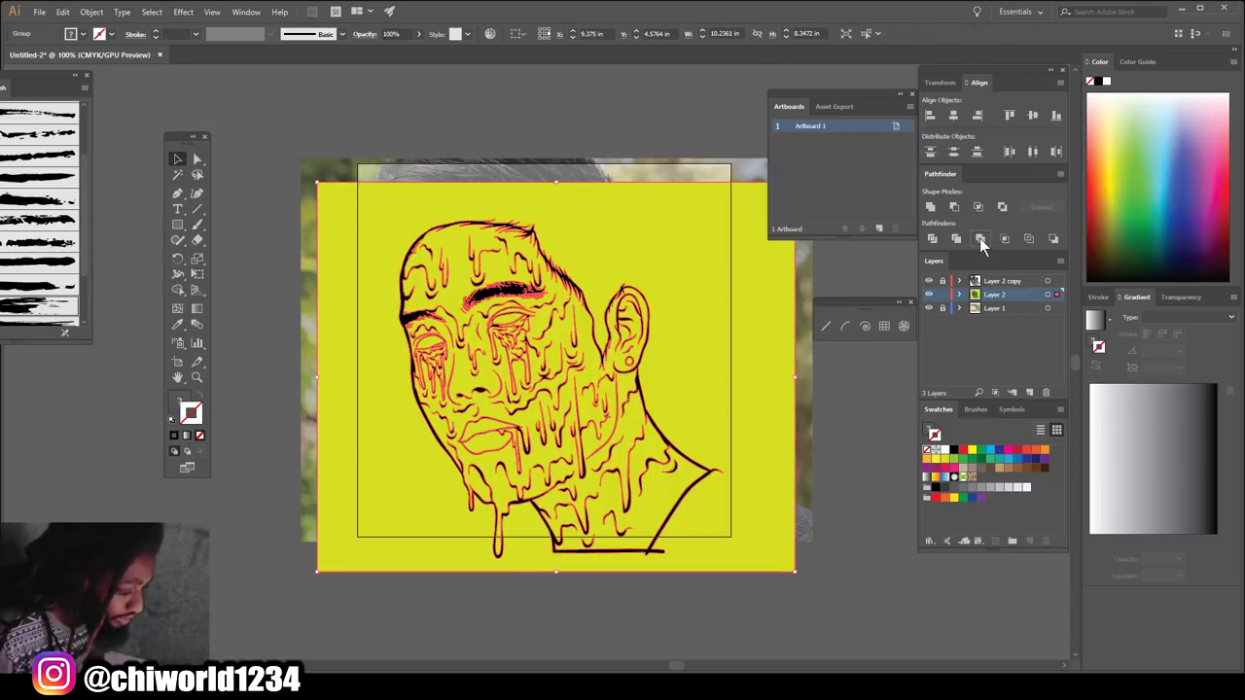
right_click(695, 276)
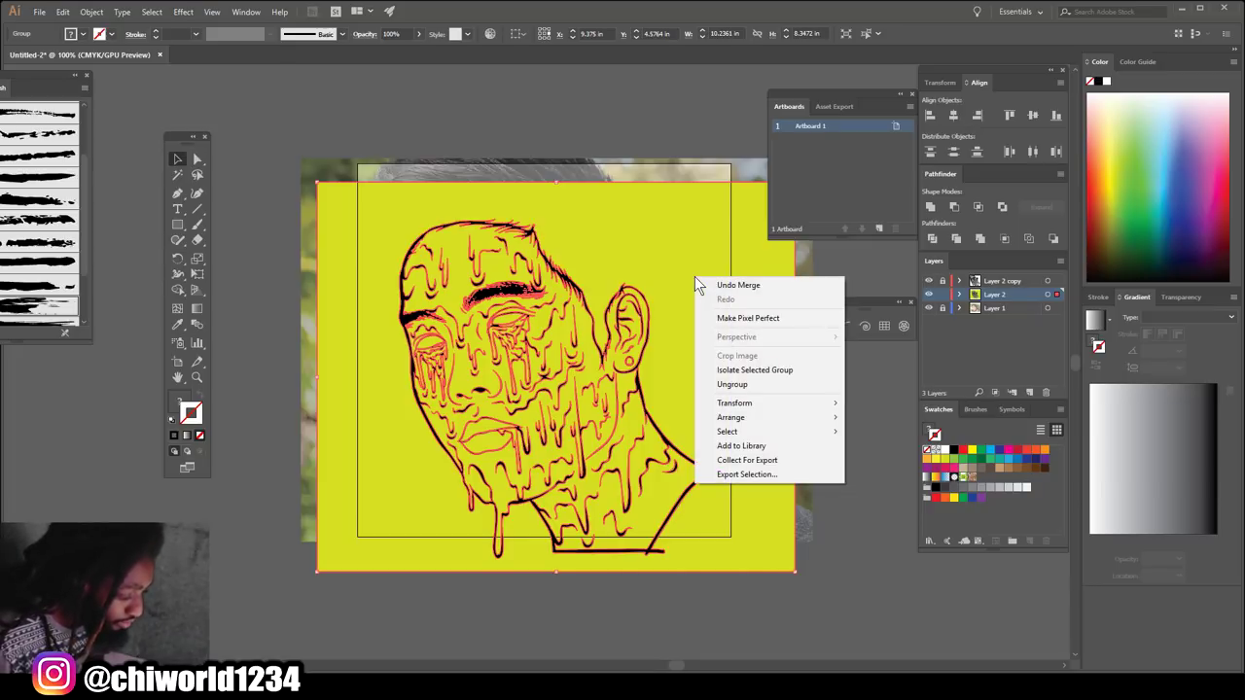
click(729, 370)
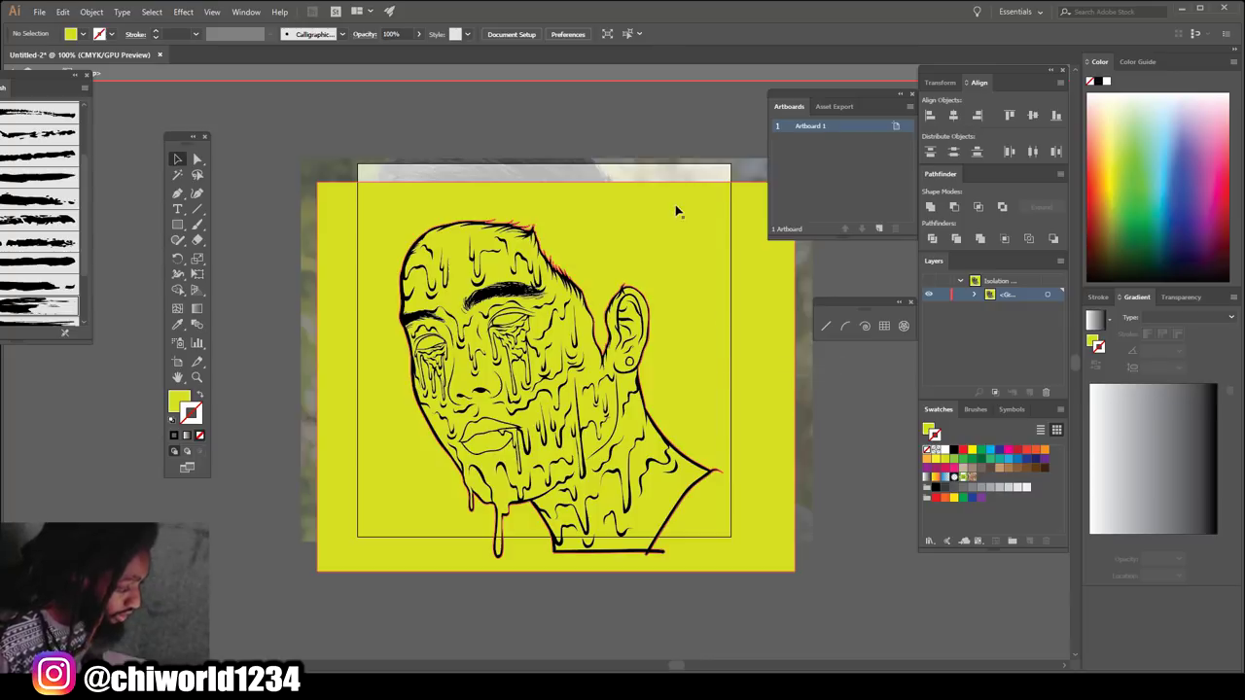
click(678, 212)
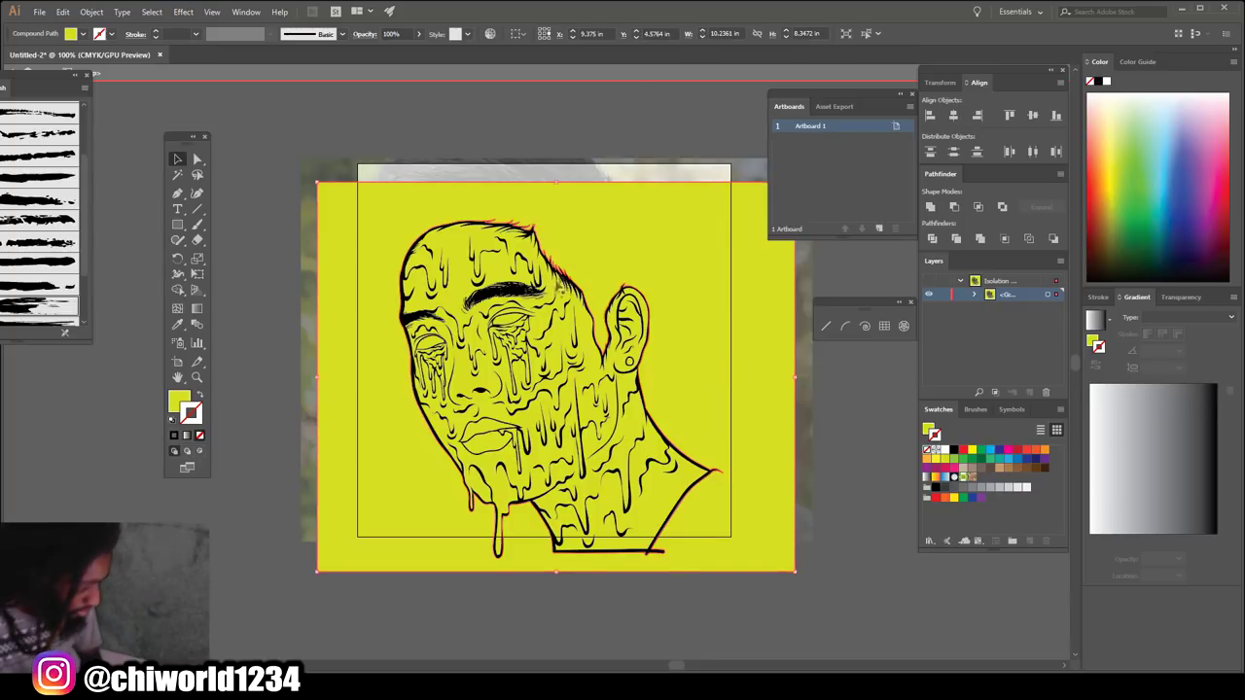
key(Delete)
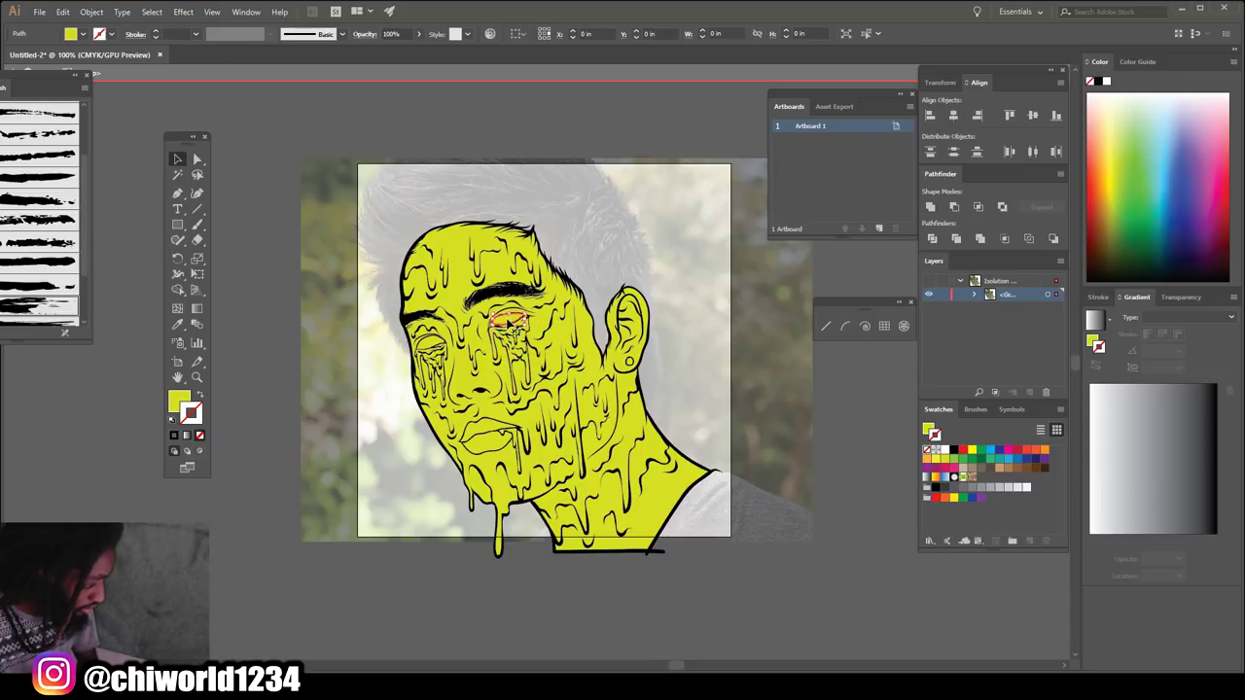
- Fill both eyes white, removing the right eye's outline
click(1024, 488)
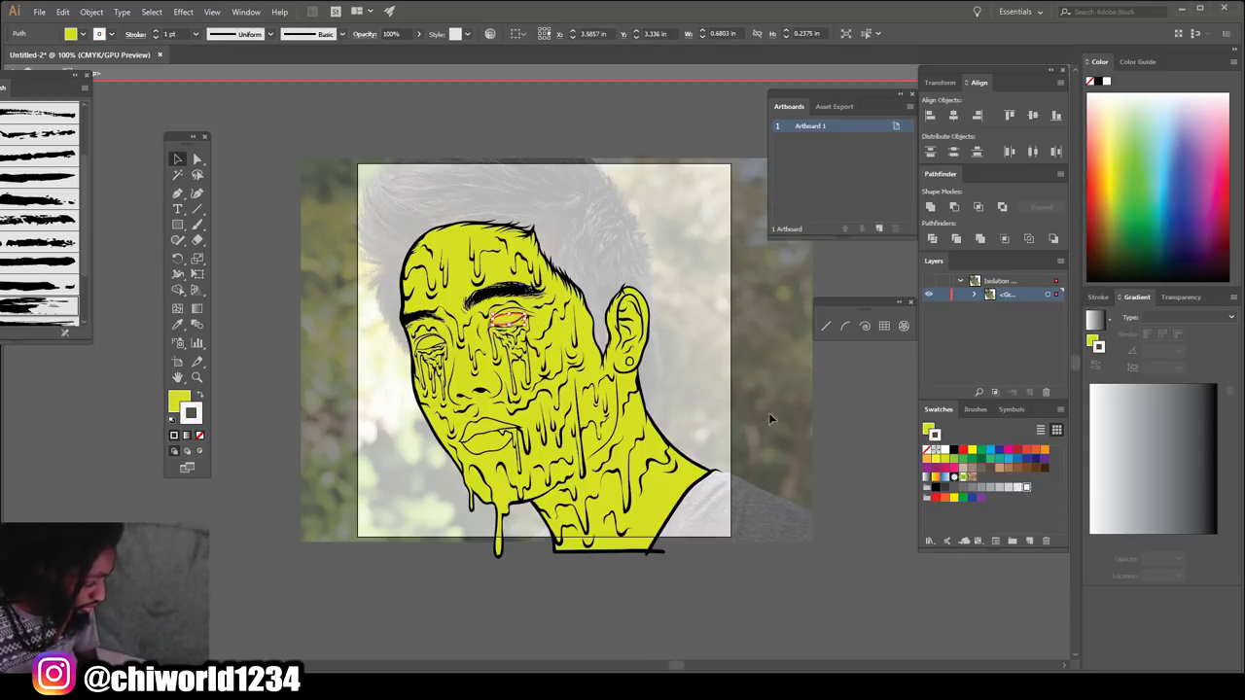
click(200, 434)
click(200, 395)
click(430, 342)
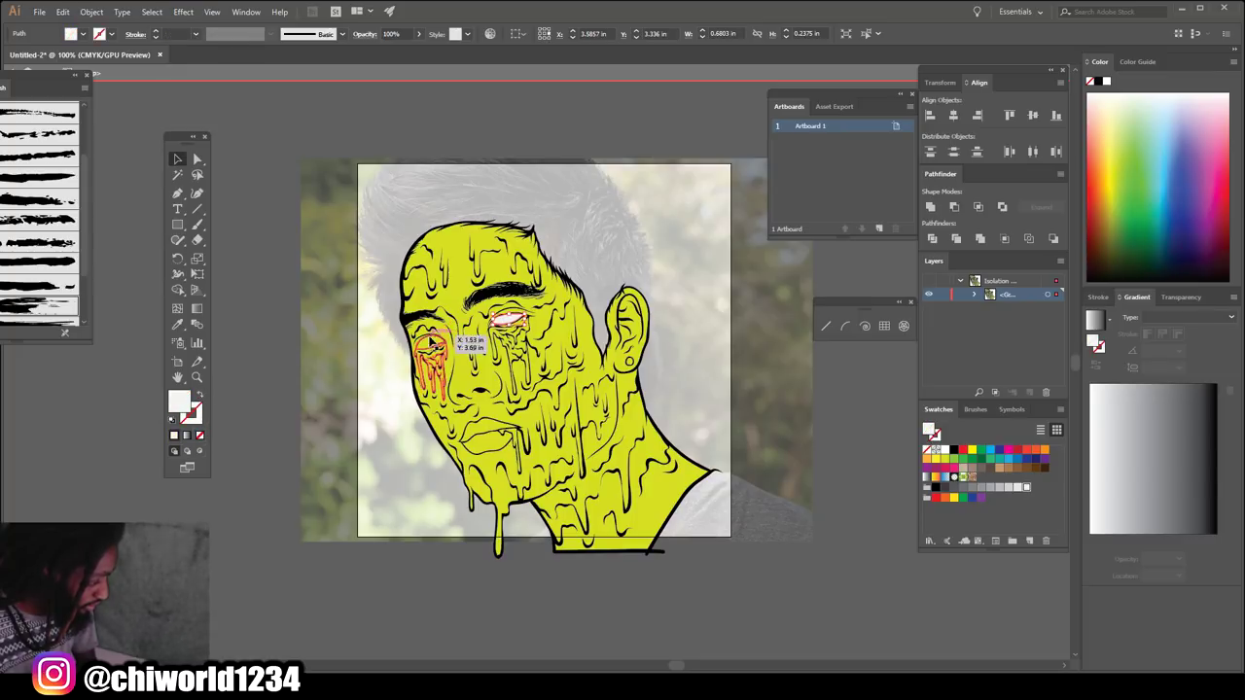
key(i)
click(481, 357)
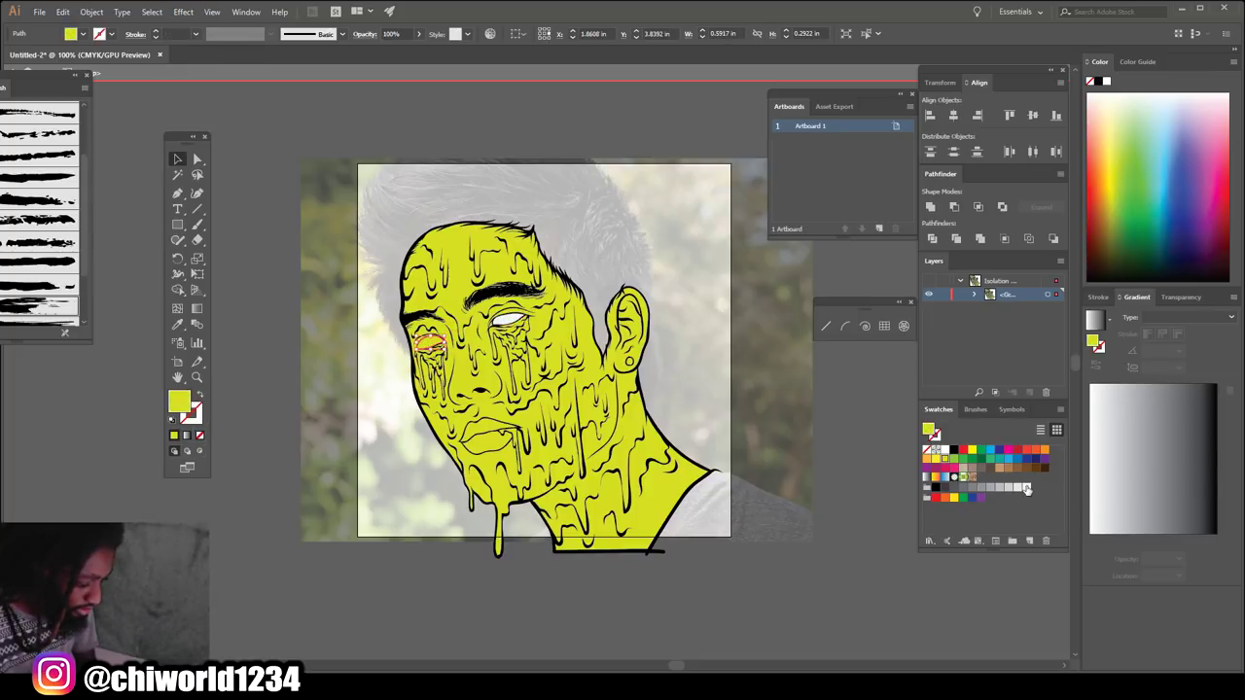
click(1024, 487)
click(876, 468)
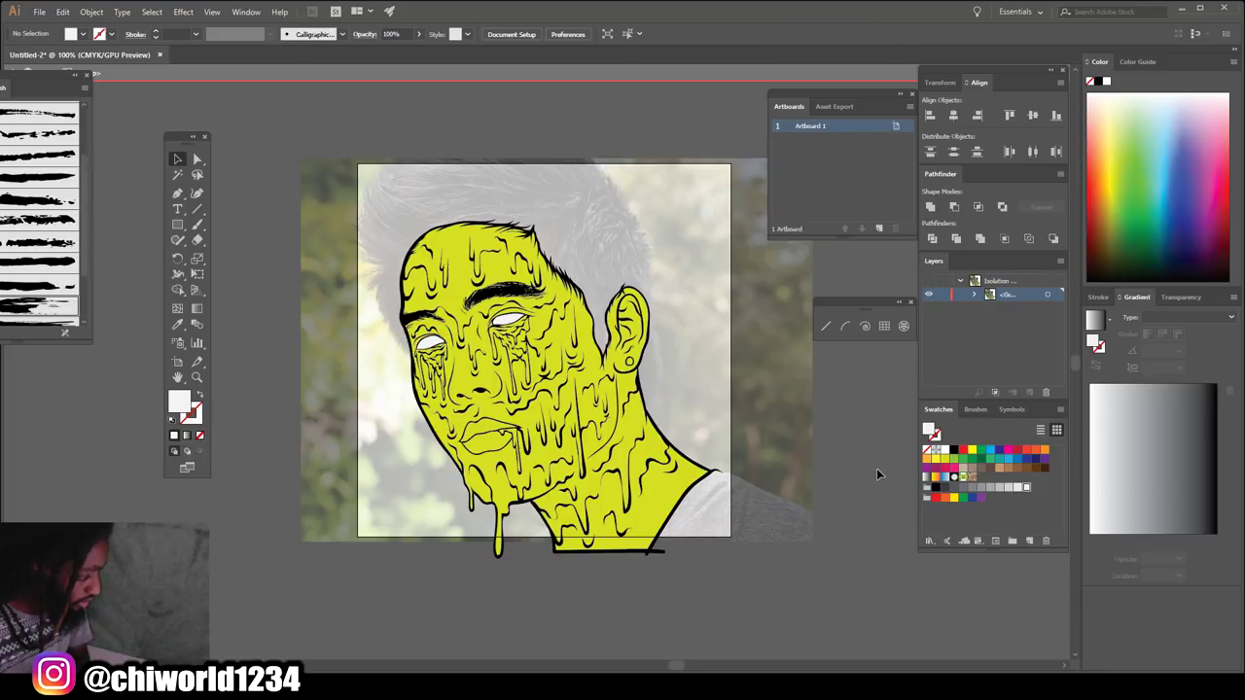
- Fill the tear drips under both eyes blue
key(ctrl+minus)
key(ctrl+plus)
key(ctrl+plus)
key(ctrl+plus)
key(ctrl+plus)
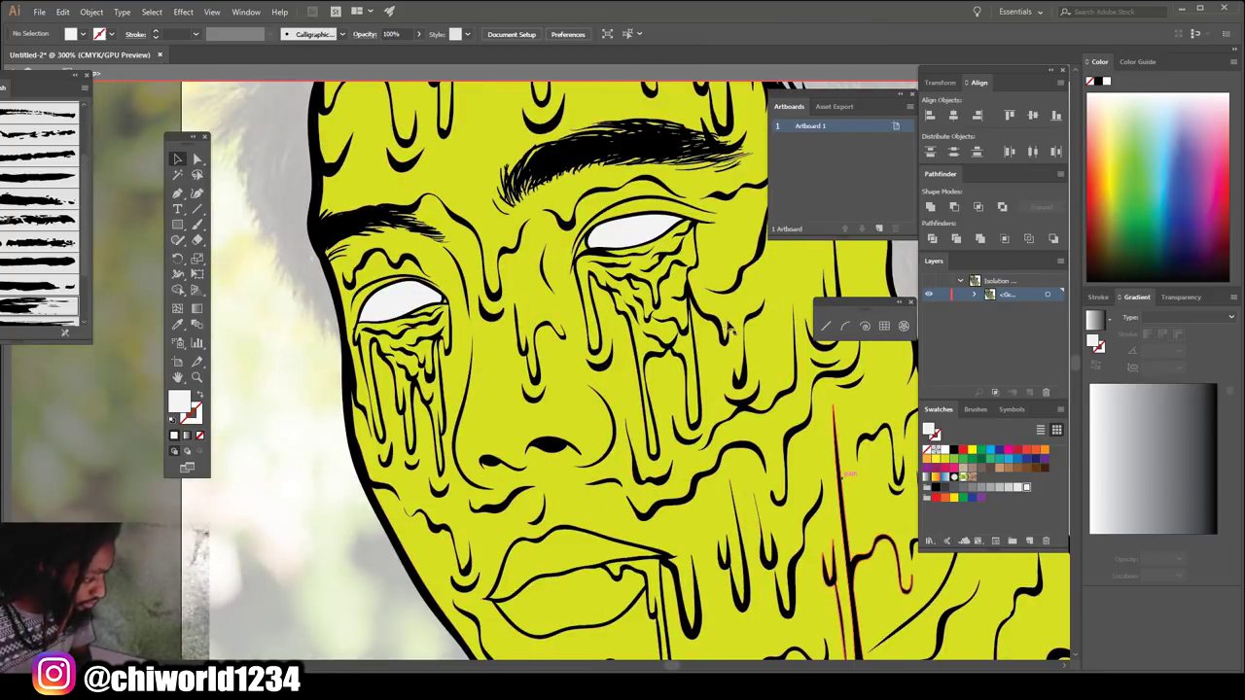
click(676, 287)
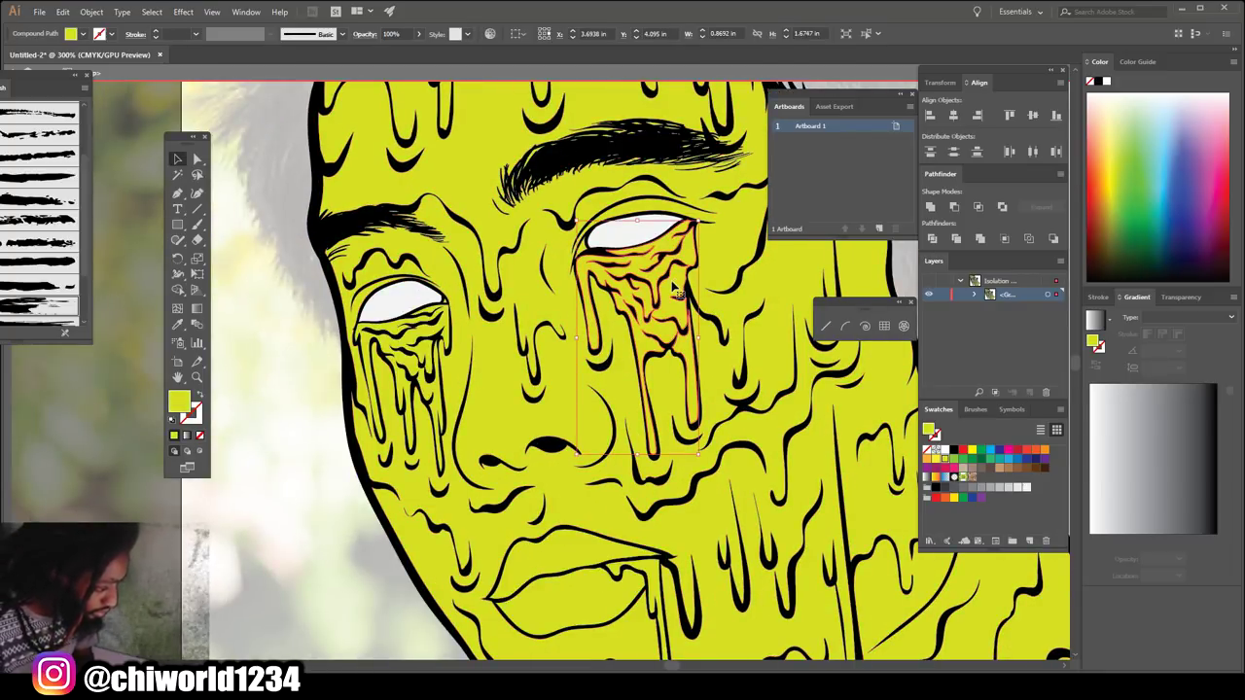
drag(678, 289, 414, 338)
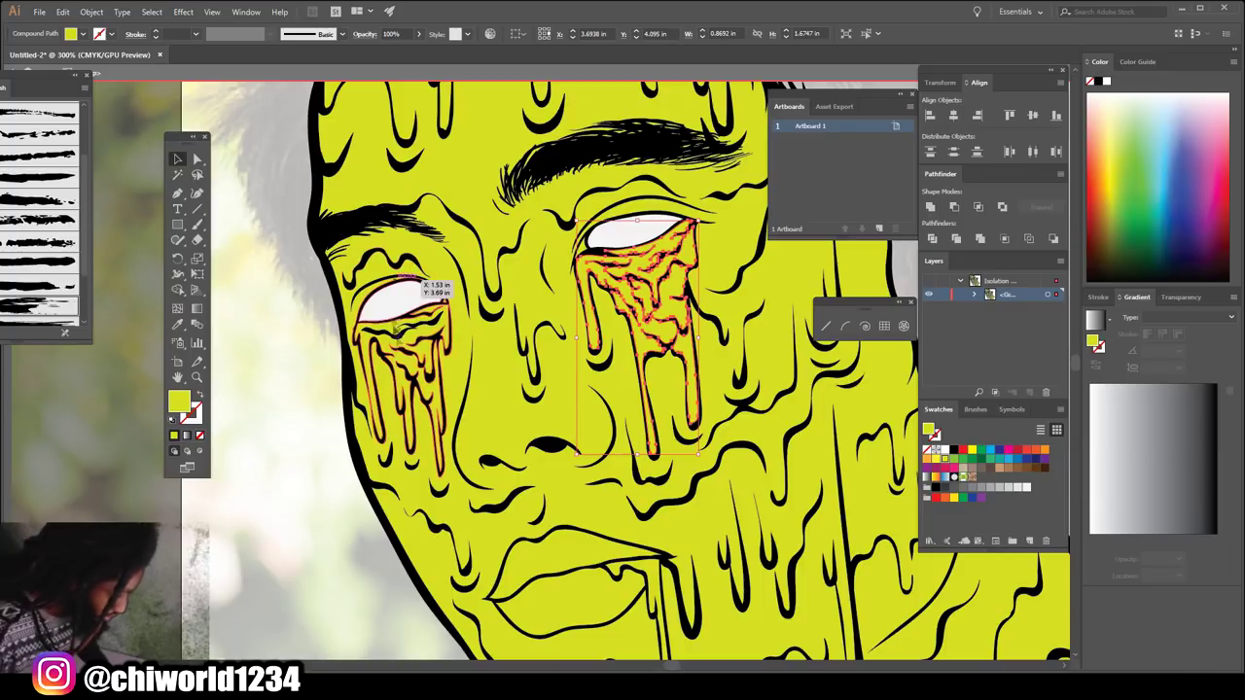
shift+click(413, 339)
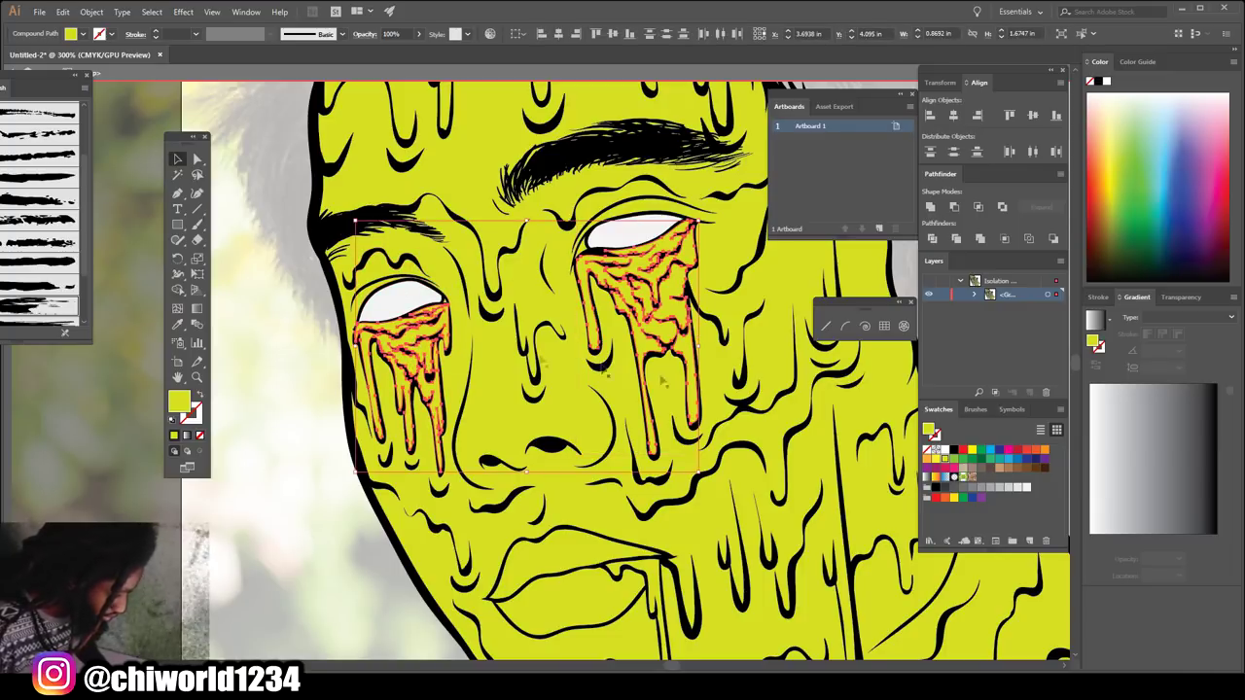
click(1017, 458)
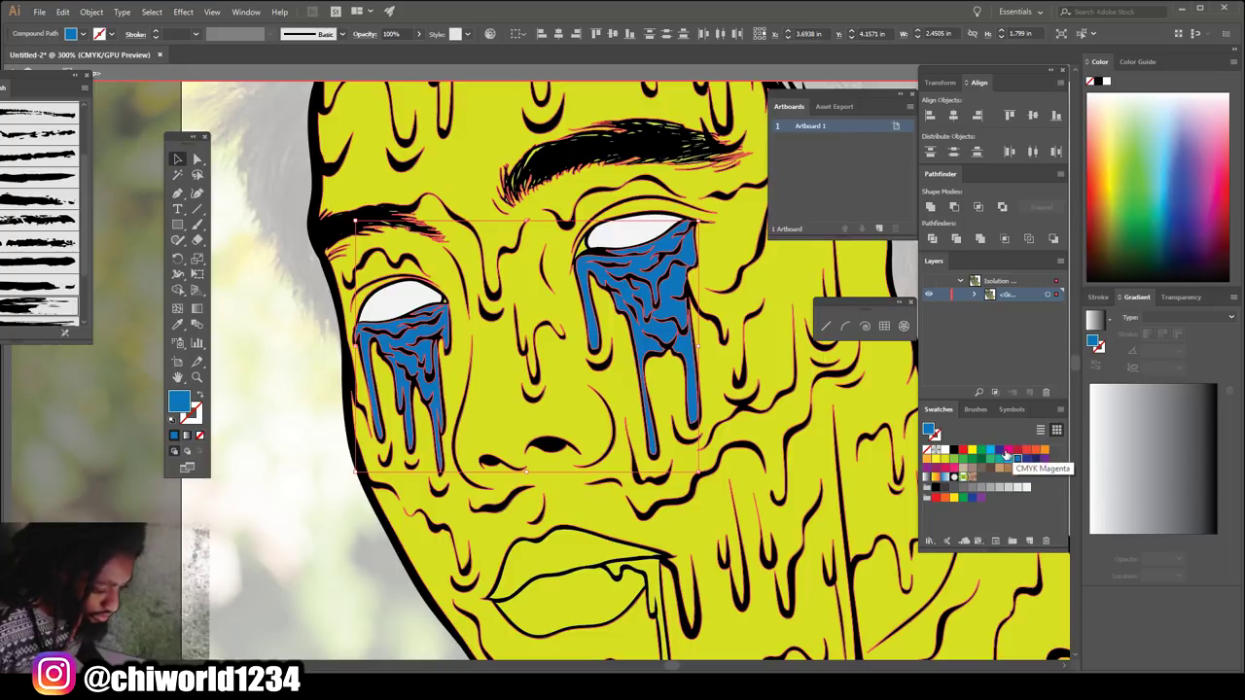
- Lighten the tears to sky blue and fill the upper and lower lips green
click(1010, 459)
scroll(289, 505, down, 2)
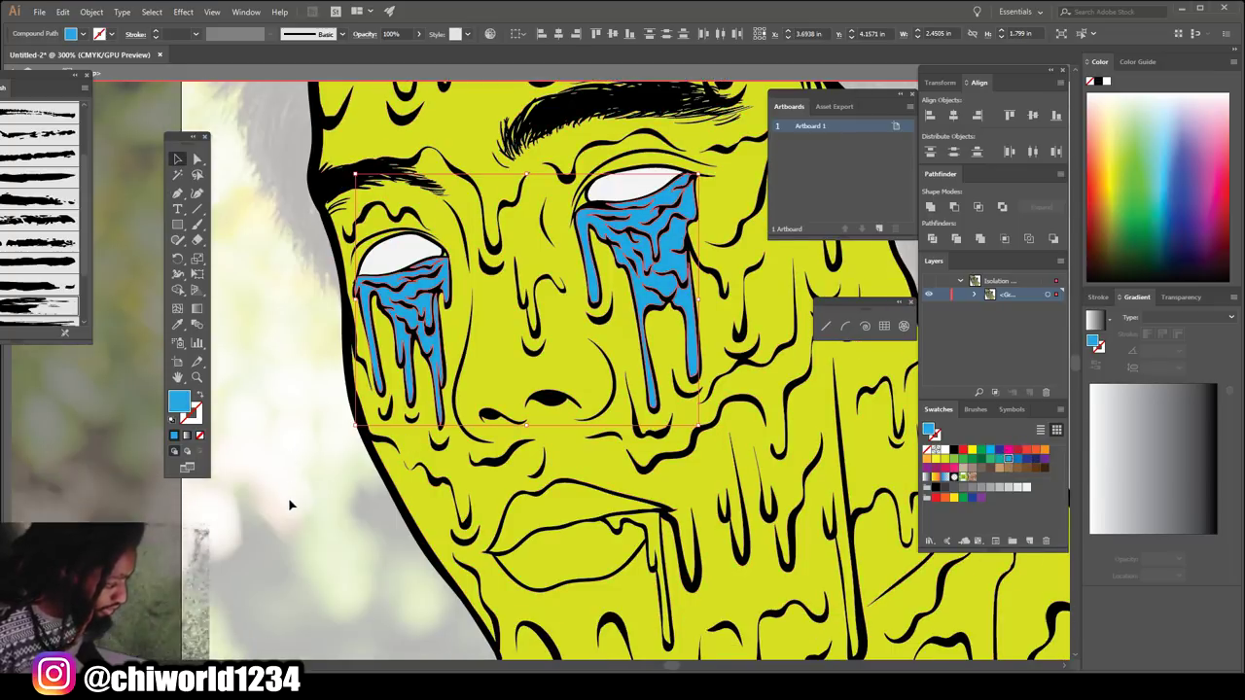
click(559, 520)
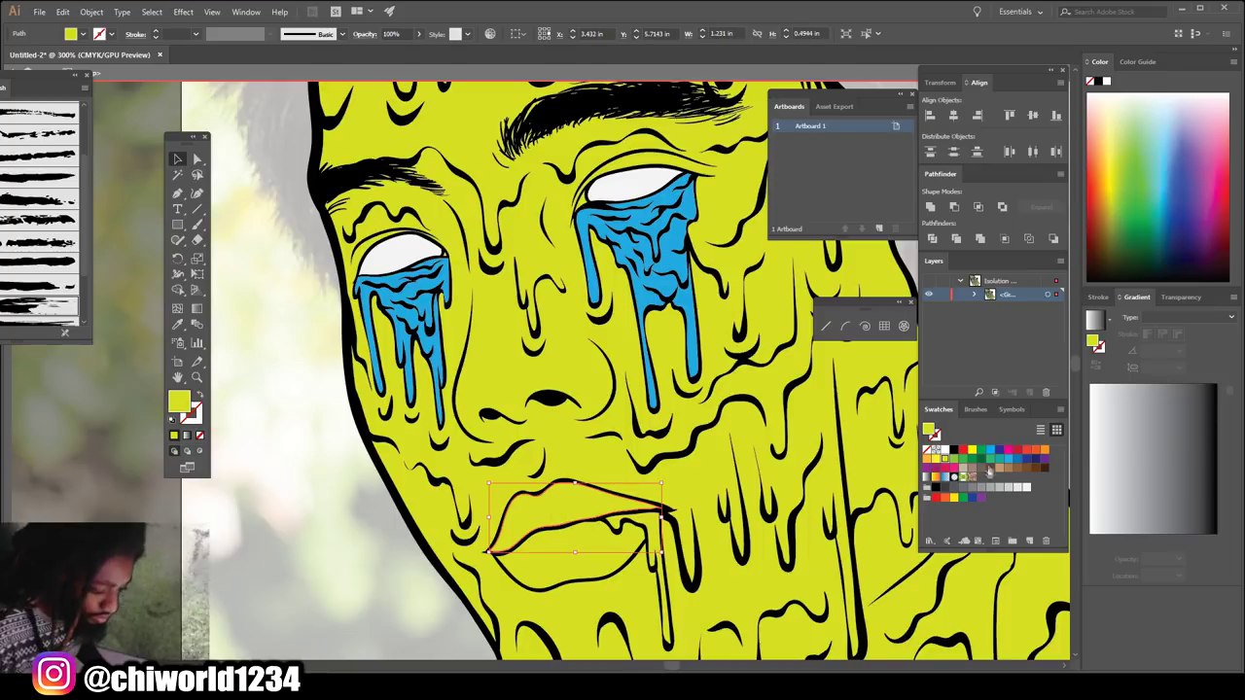
click(963, 476)
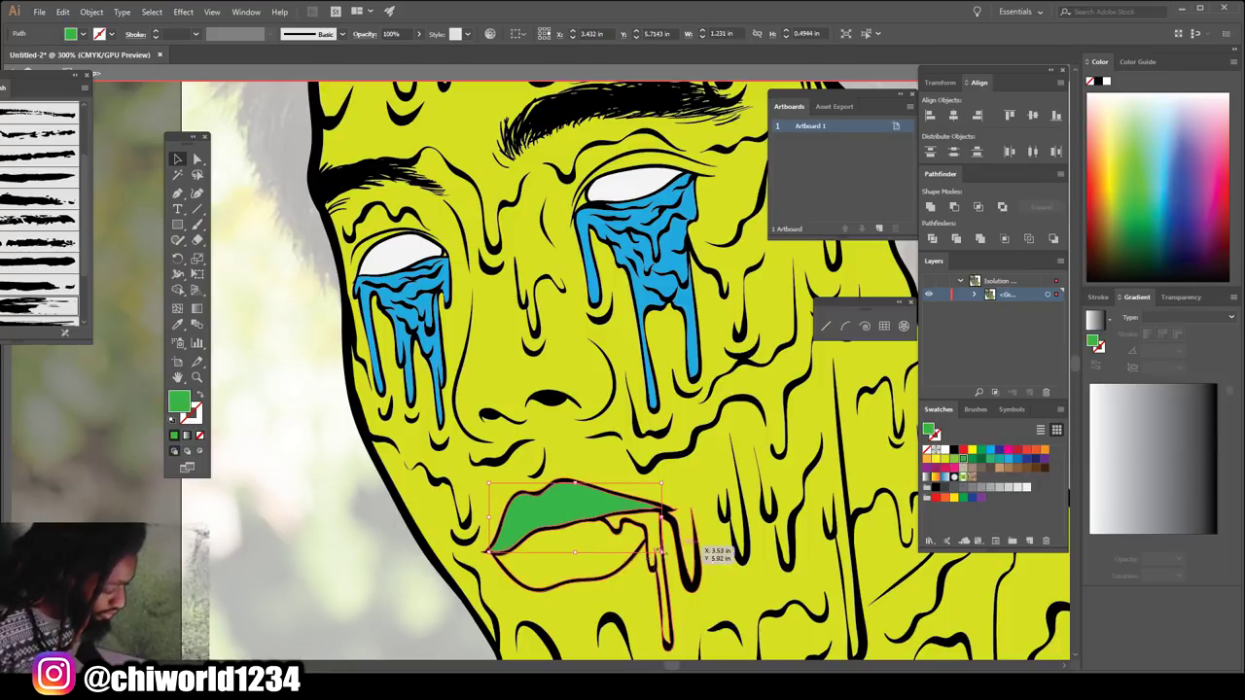
click(578, 571)
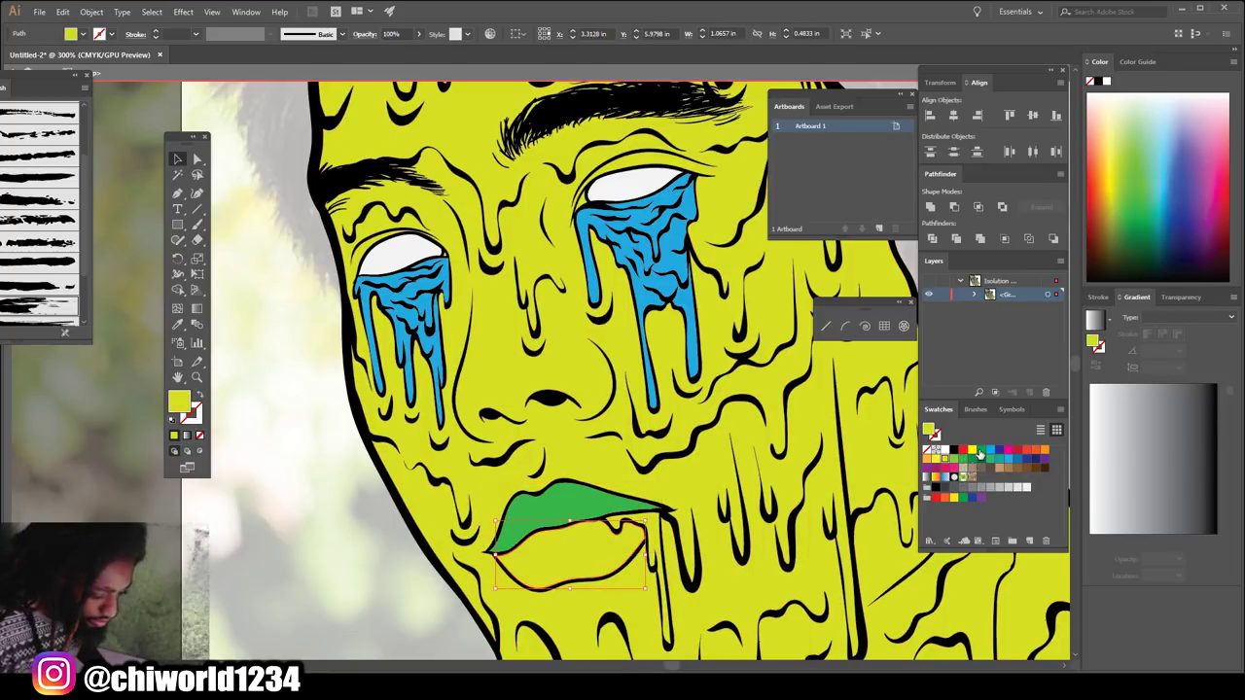
click(990, 463)
- Give the upper lip a darker green in the Color Picker and fill the mouth drip blue
click(586, 499)
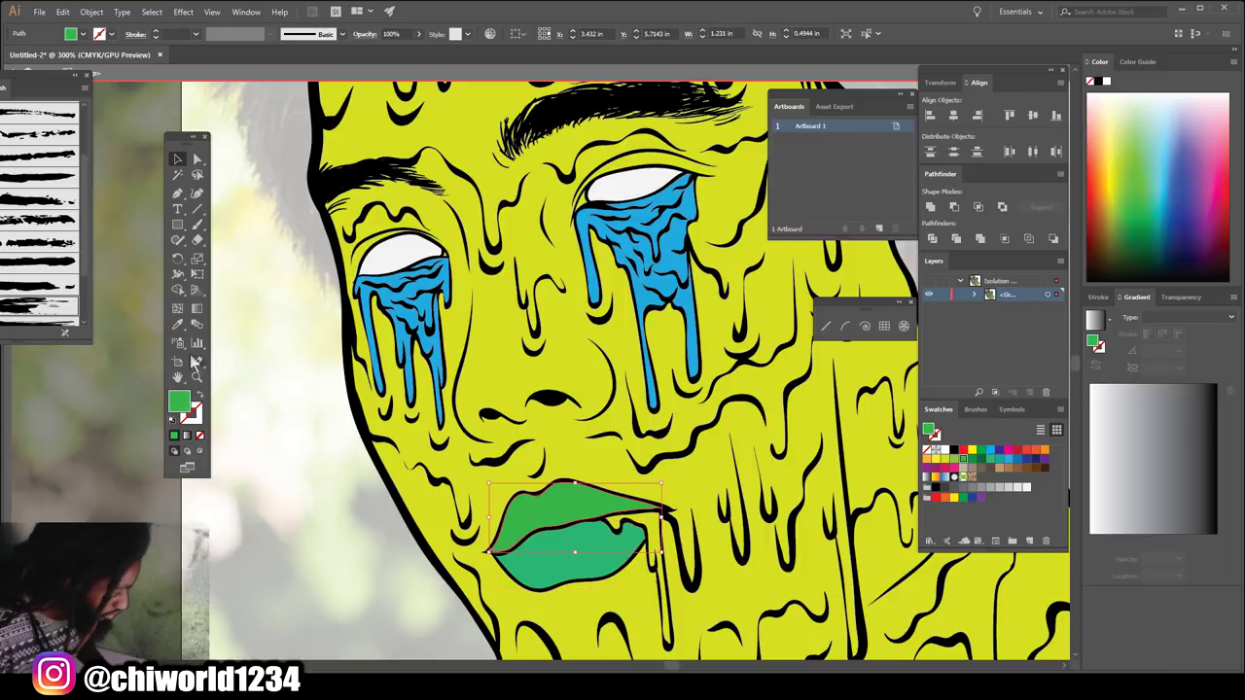
double_click(179, 401)
click(719, 426)
click(966, 356)
key(ctrl+shift+a)
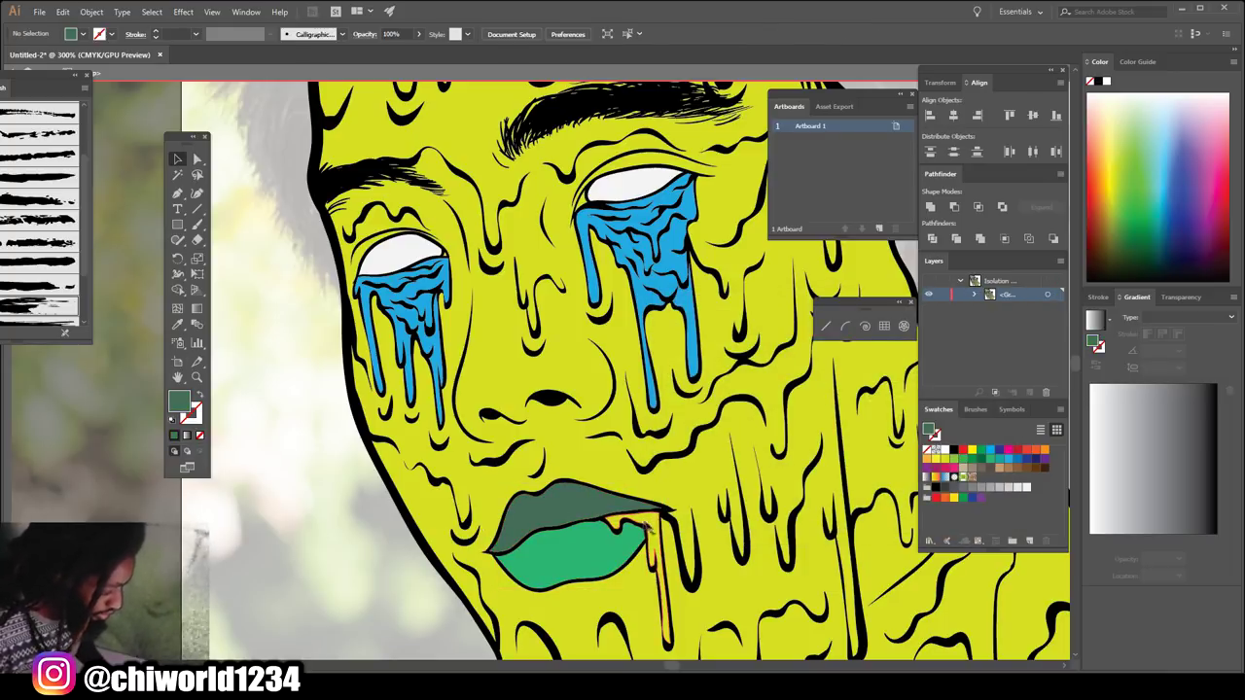
click(661, 574)
click(409, 282)
key(ctrl+shift+a)
- Fill the two inner tear-corner pieces of the eyes pink
key(ctrl+minus)
key(ctrl+minus)
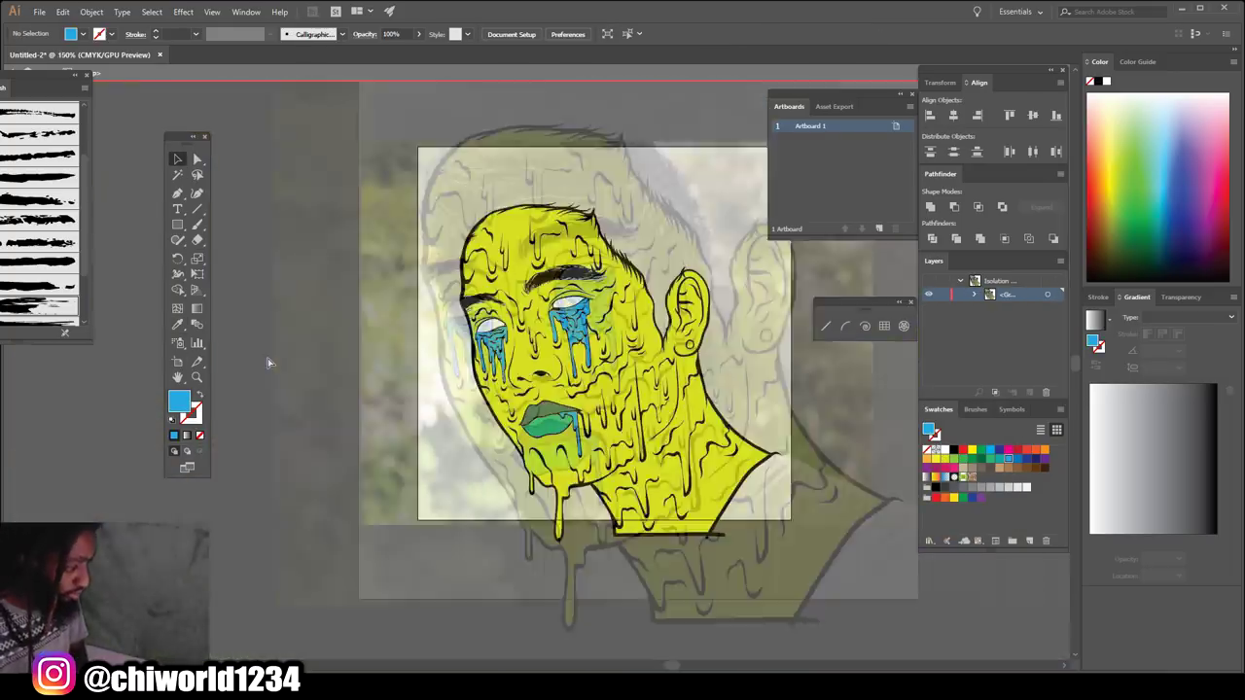
key(ctrl+plus)
key(ctrl+plus)
key(ctrl+plus)
key(ctrl+plus)
key(ctrl+plus)
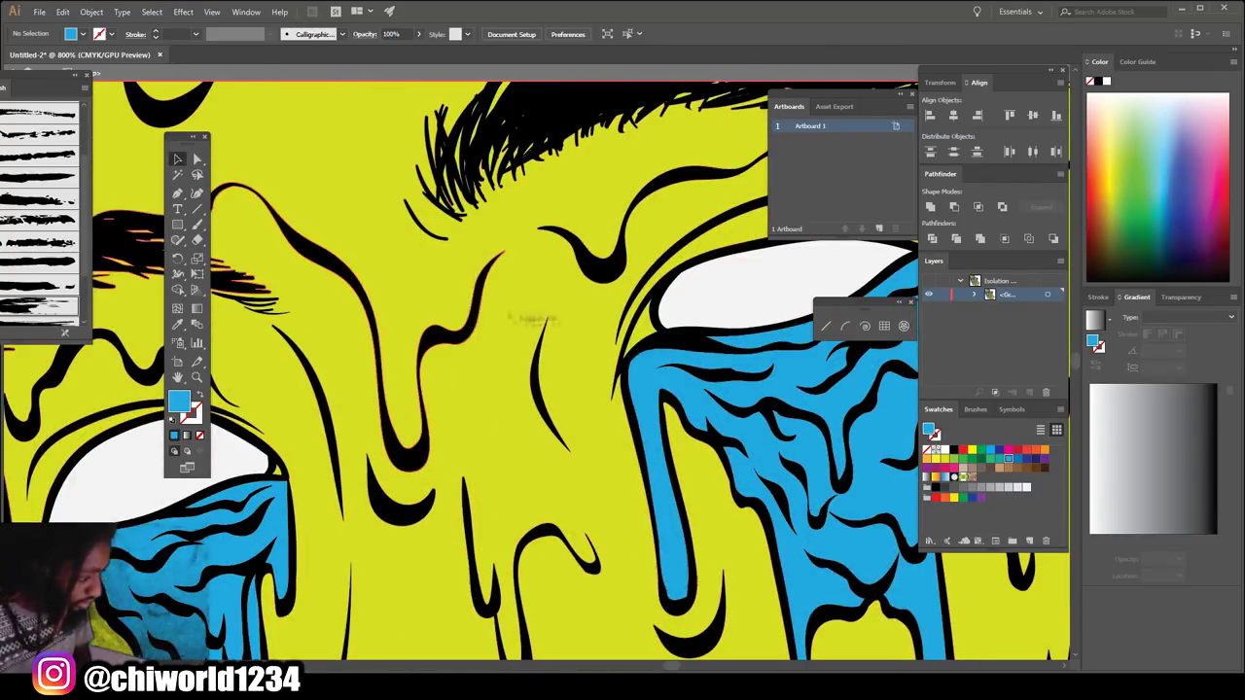
click(642, 326)
click(1009, 450)
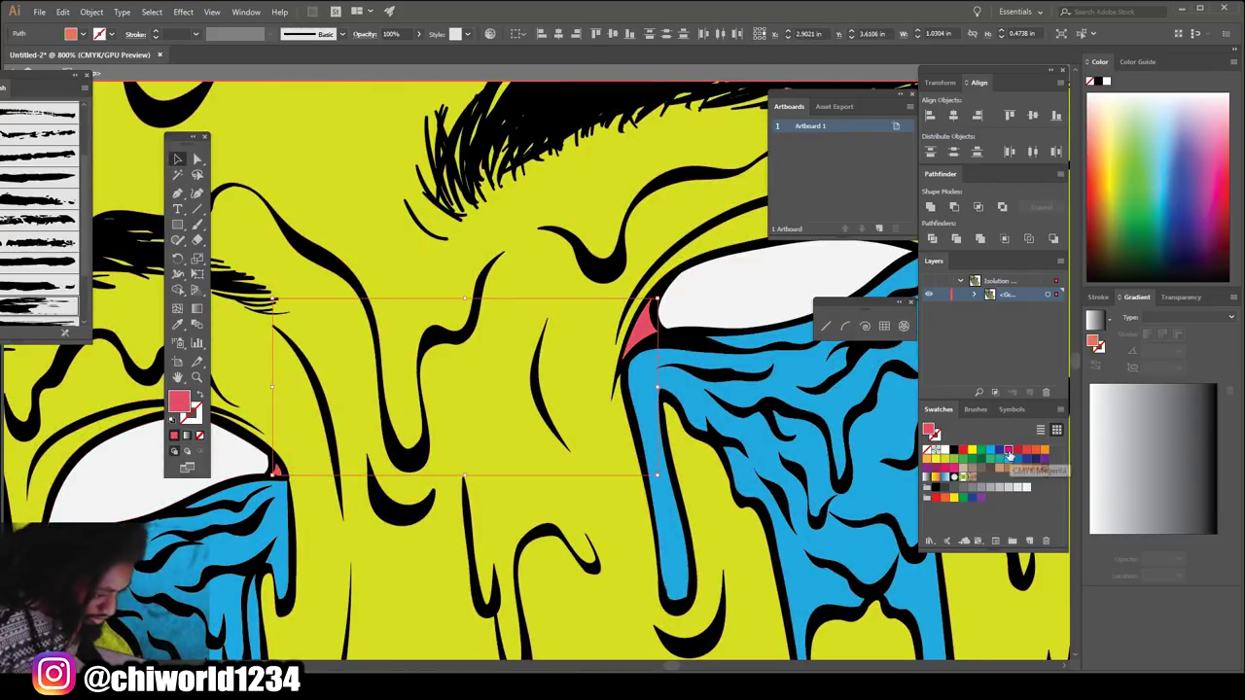
- Select the reference photo on Layer 1, raise its opacity to 100%, and deselect it
key(ctrl+shift+a)
key(ctrl+minus)
key(ctrl+minus)
key(ctrl+minus)
key(ctrl+minus)
key(ctrl+plus)
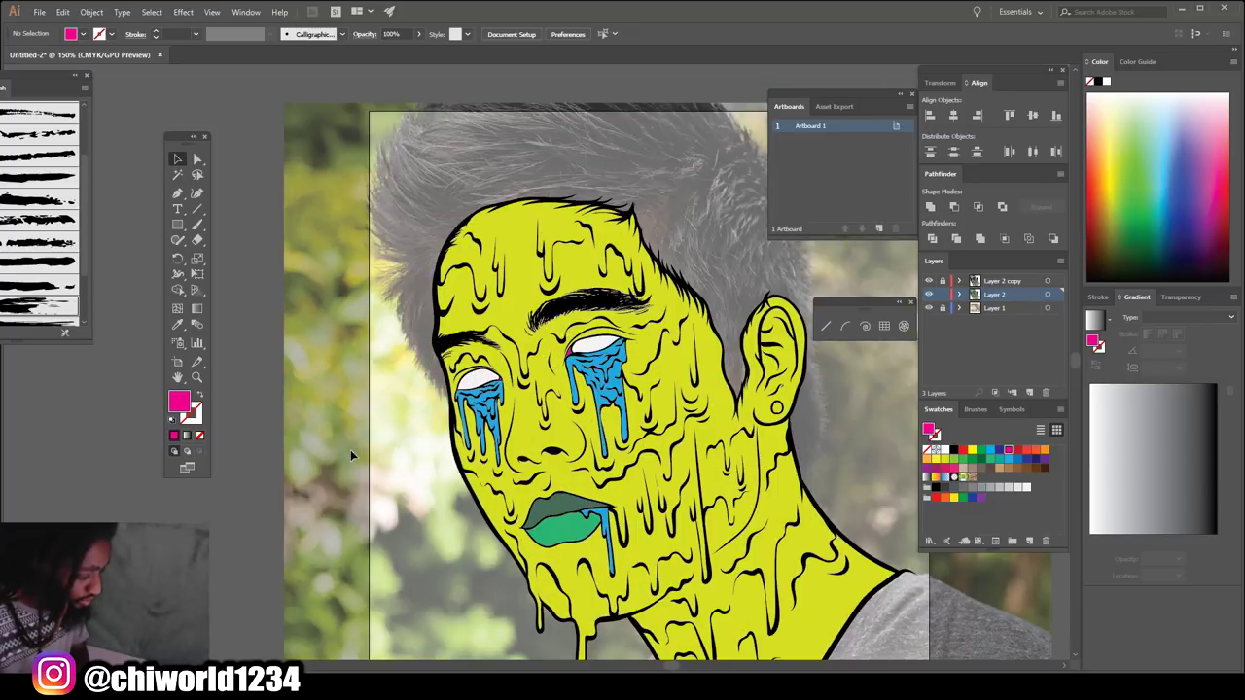
scroll(813, 424, up, 3)
double_click(661, 340)
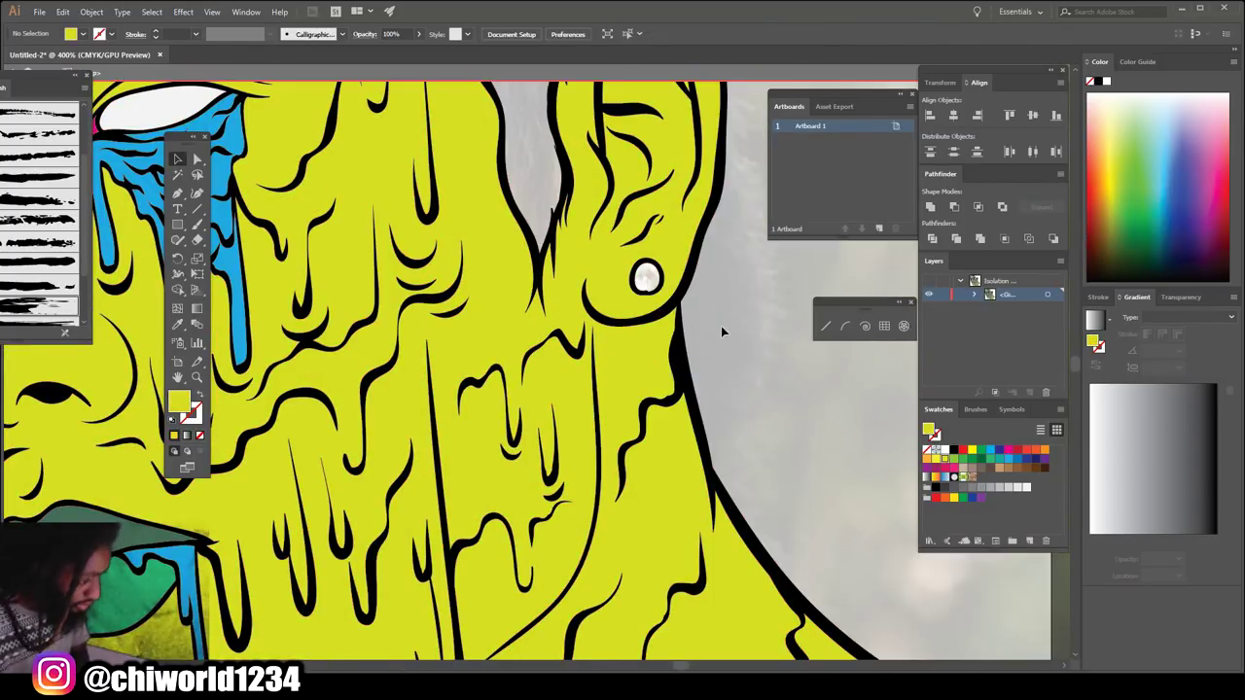
key(Escape)
key(ctrl+1)
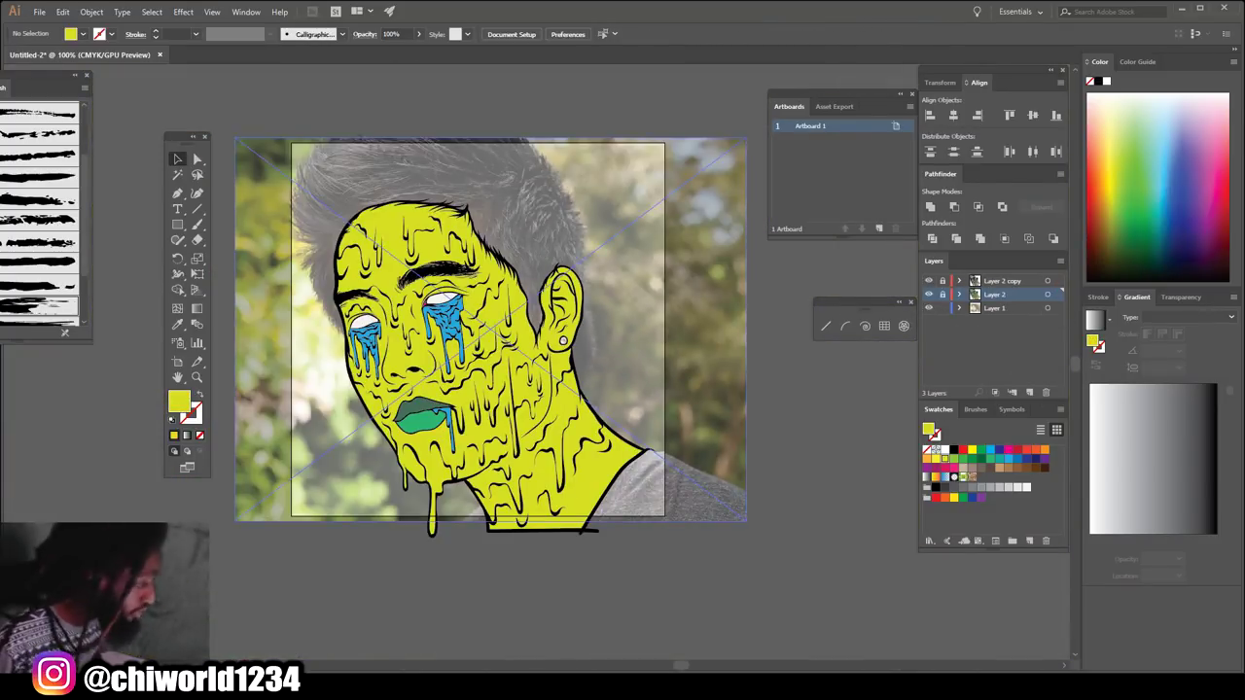
click(1047, 307)
click(505, 34)
drag(478, 49, 538, 64)
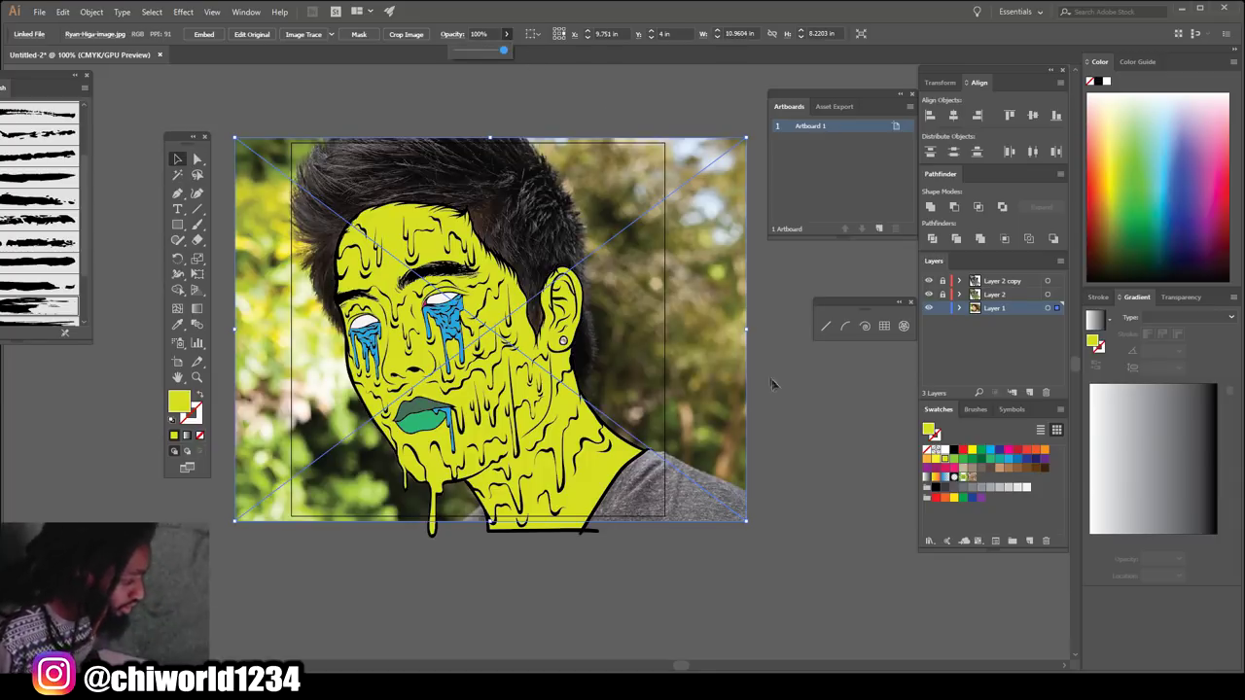
click(798, 457)
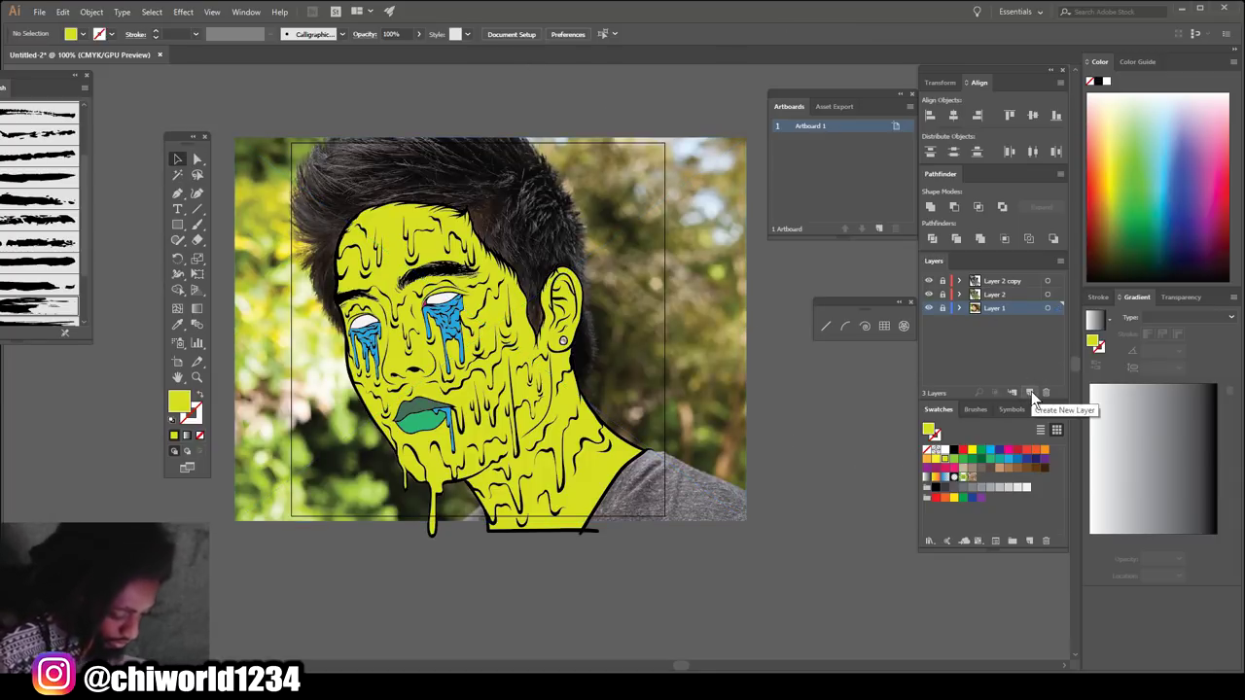
- Create a new Layer 4 above Layer 2, then zoom in close on the eye
click(1030, 391)
double_click(993, 307)
drag(993, 290, 988, 302)
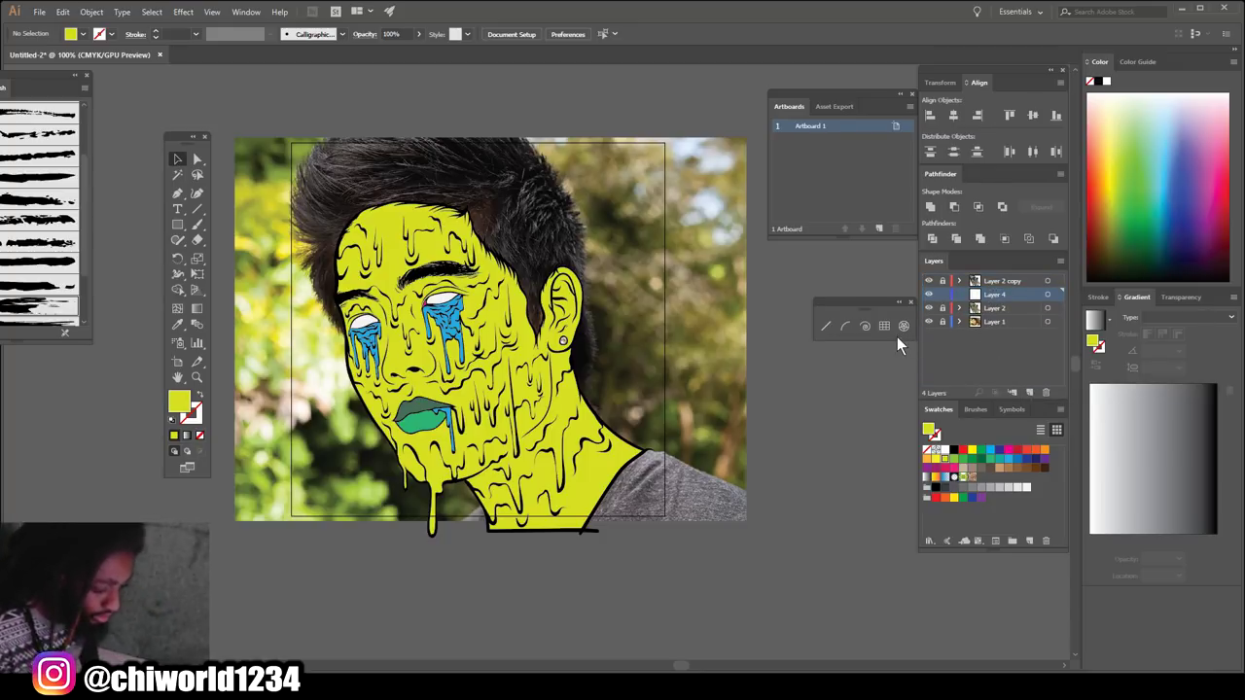
key(ctrl+minus)
key(ctrl+plus)
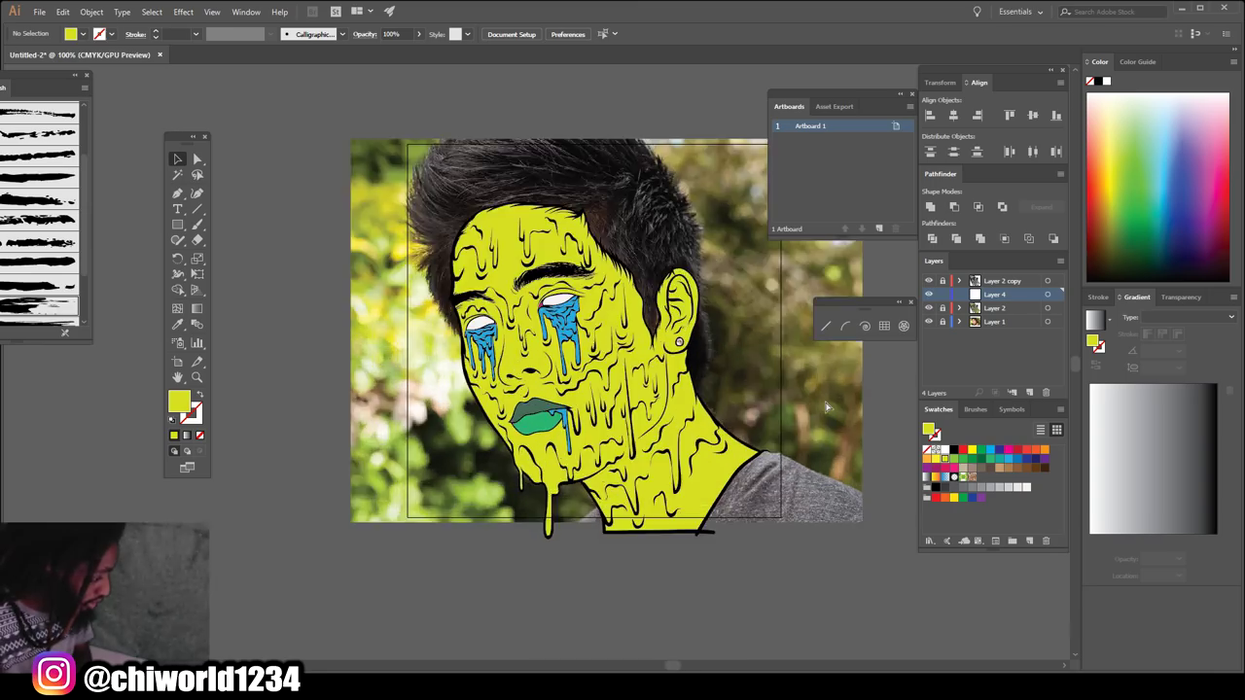
key(ctrl+plus)
key(ctrl+plus)
key(ctrl+plus)
key(ctrl+plus)
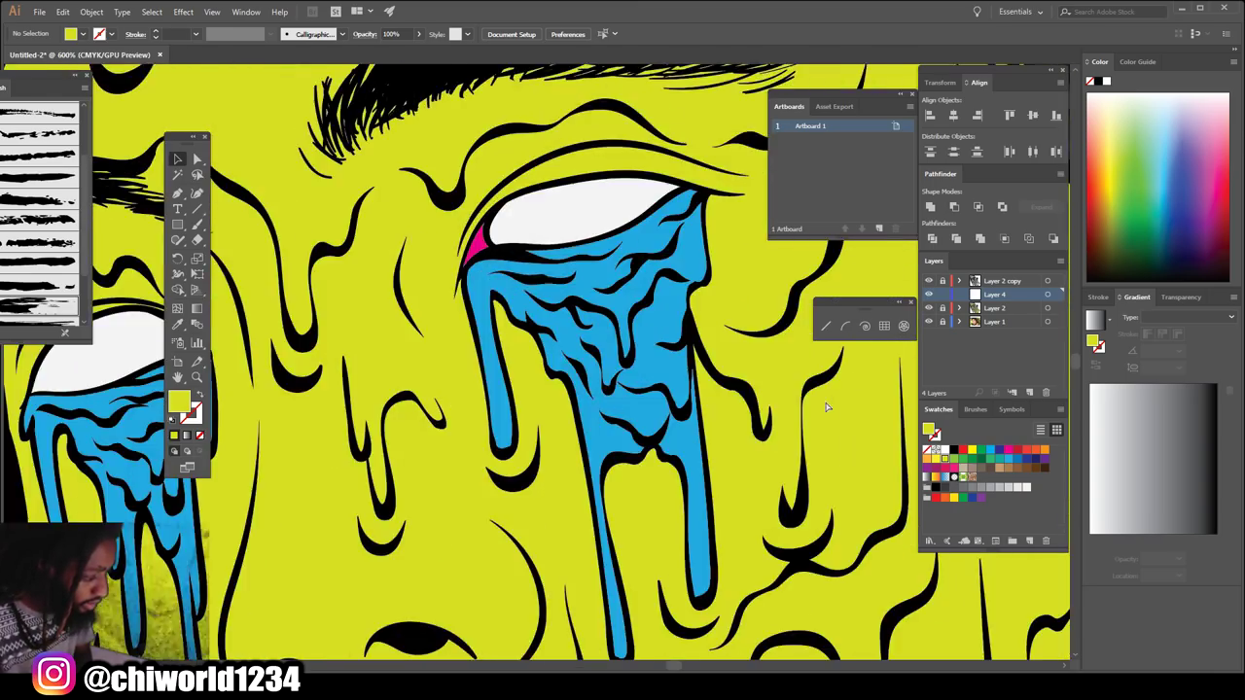
key(ctrl+plus)
key(ctrl+plus)
key(ctrl+plus)
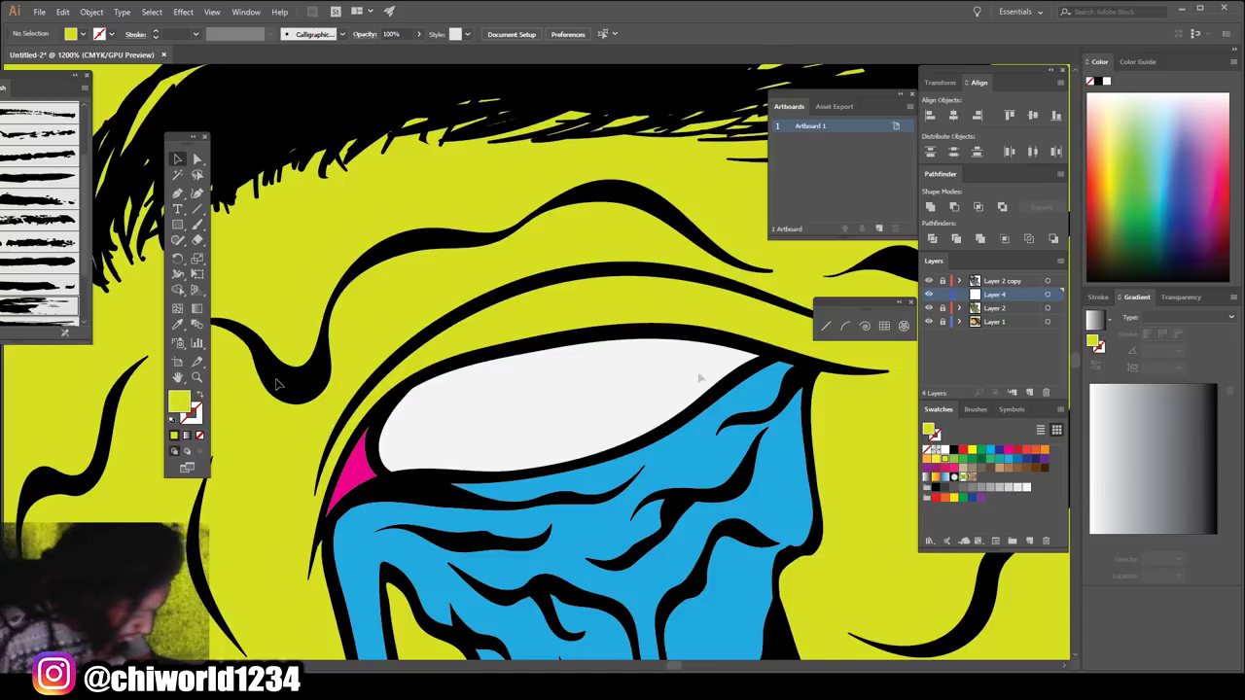
- Set the fill to lavender purple #826DAF and pick the Paintbrush
double_click(179, 404)
click(718, 406)
drag(845, 431, 851, 389)
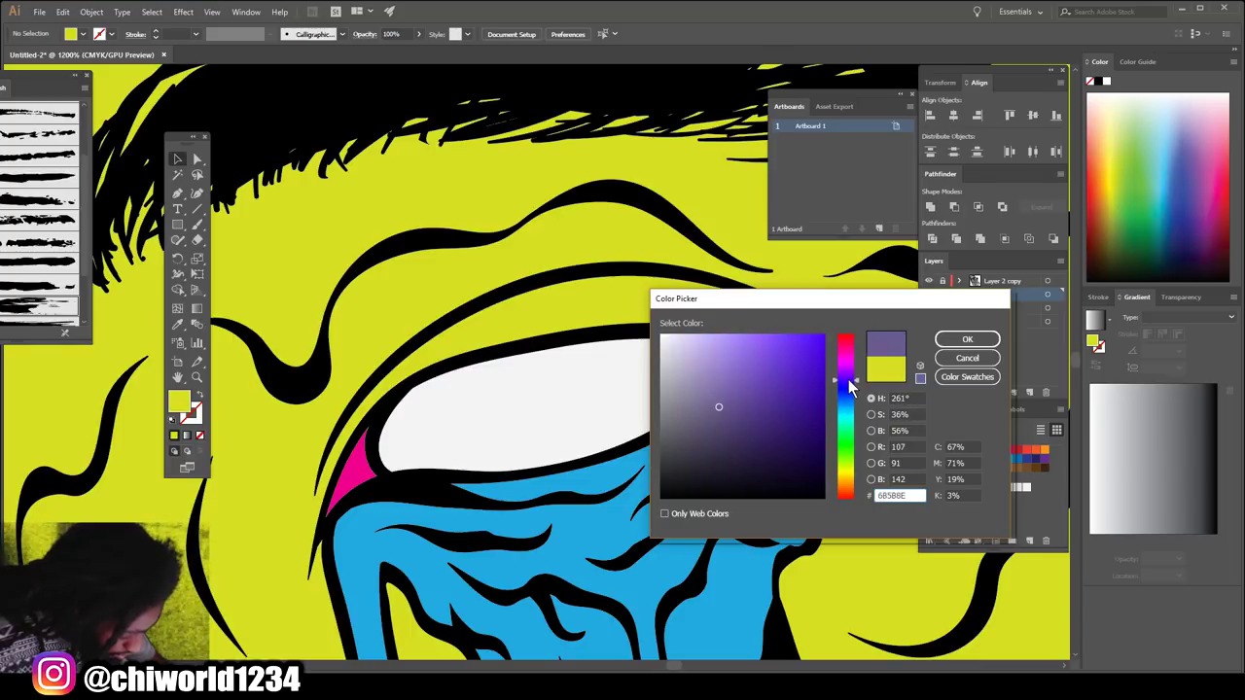
click(715, 377)
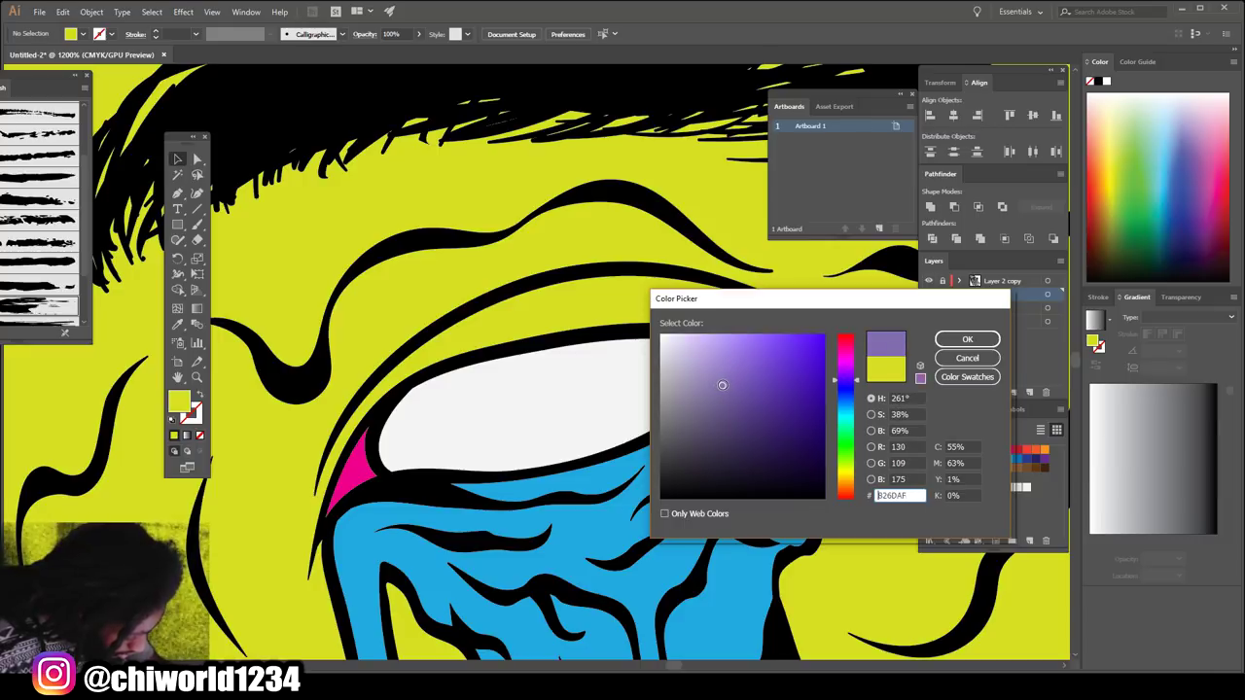
click(967, 339)
click(197, 224)
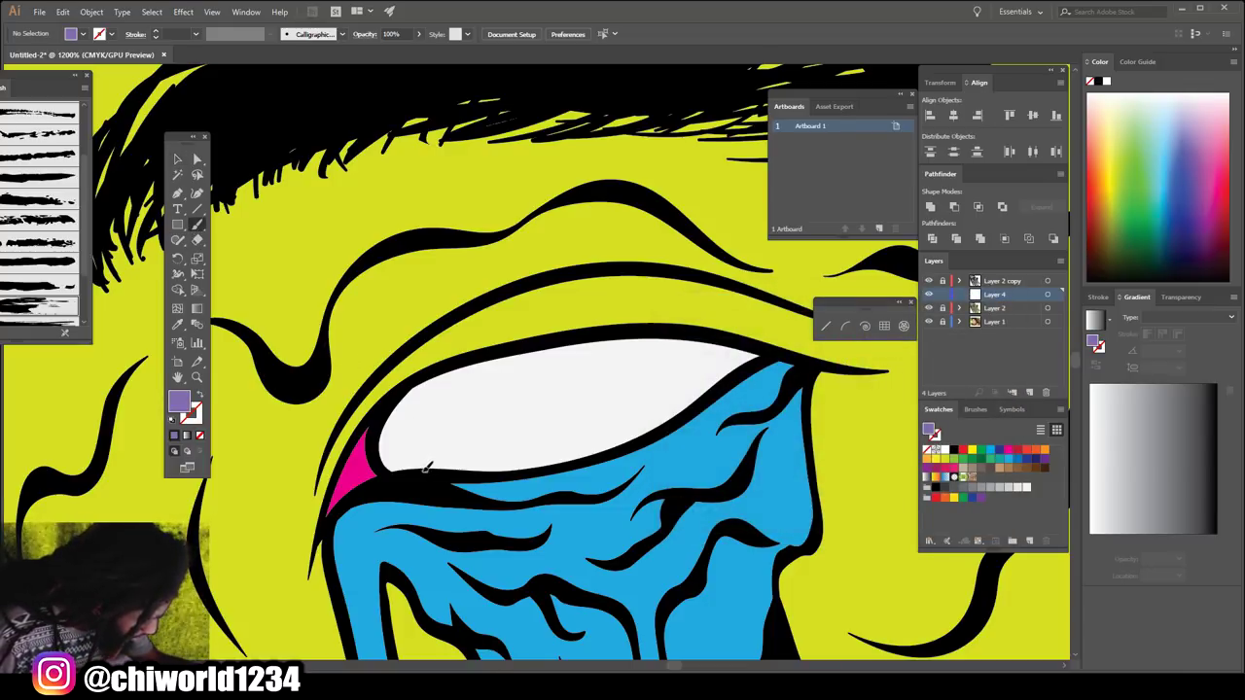
- Brush lavender shading strokes along the upper rims of both eye whites
drag(413, 447, 433, 408)
mouse_move(498, 370)
mouse_down()
mouse_move(725, 375)
mouse_move(727, 363)
mouse_up()
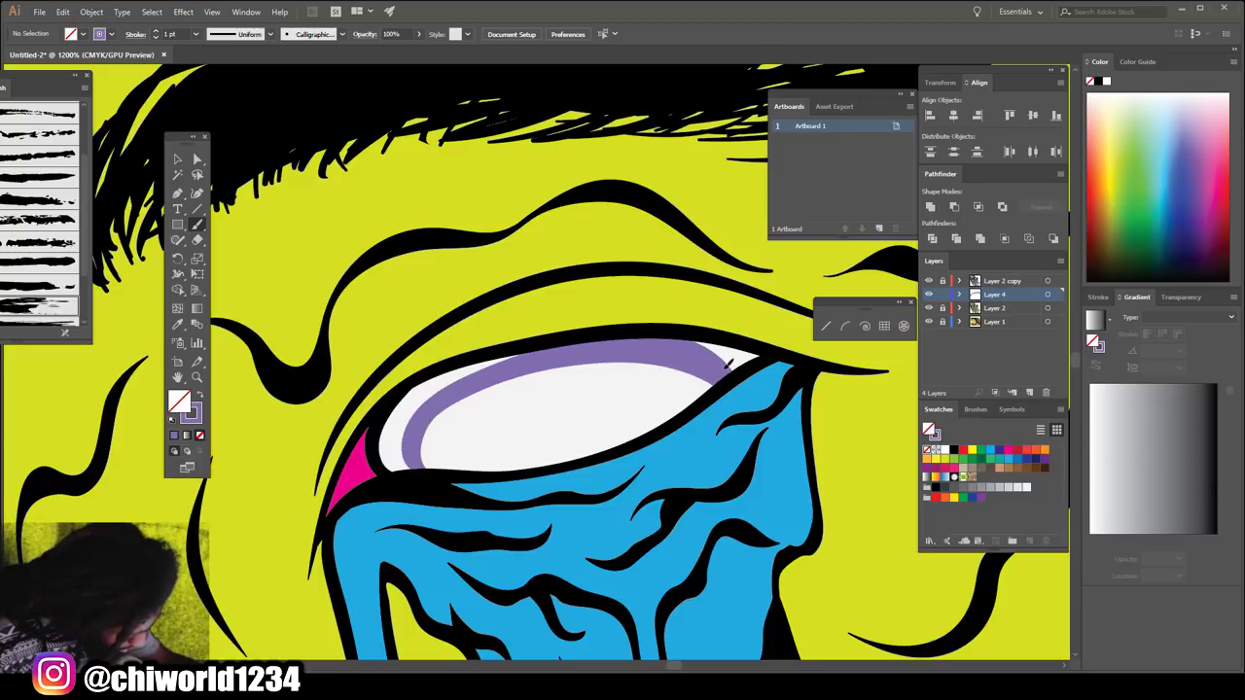
drag(680, 340, 673, 342)
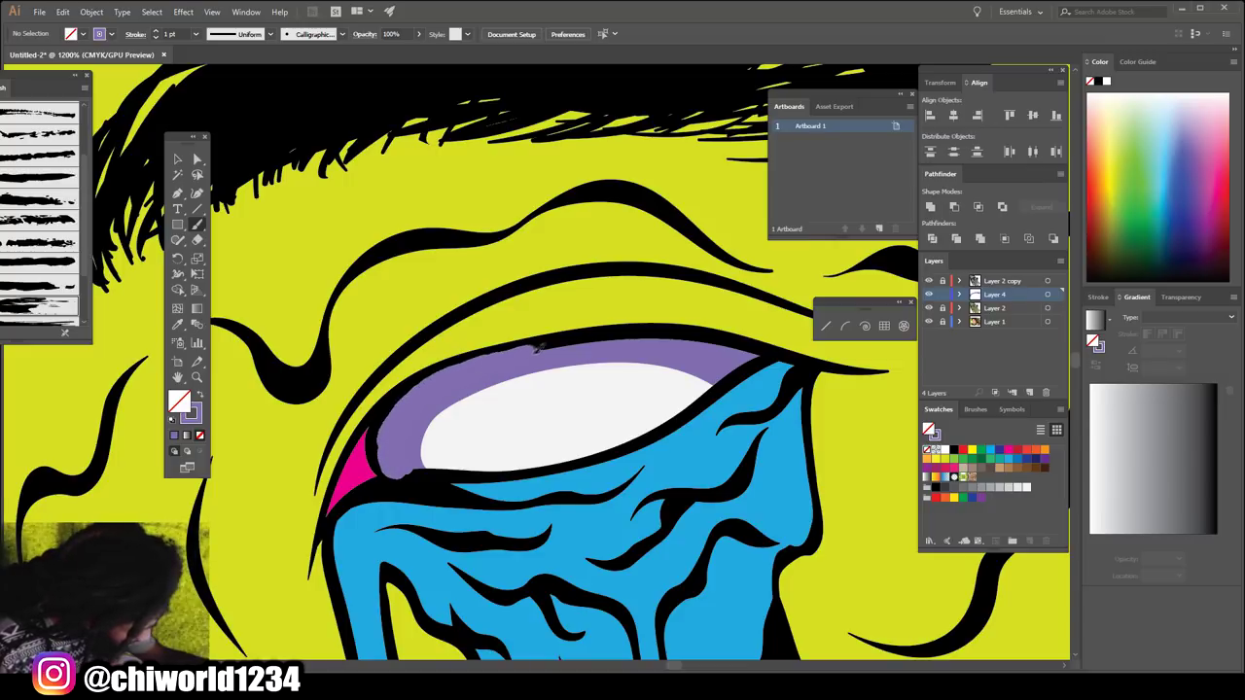
drag(532, 350, 559, 366)
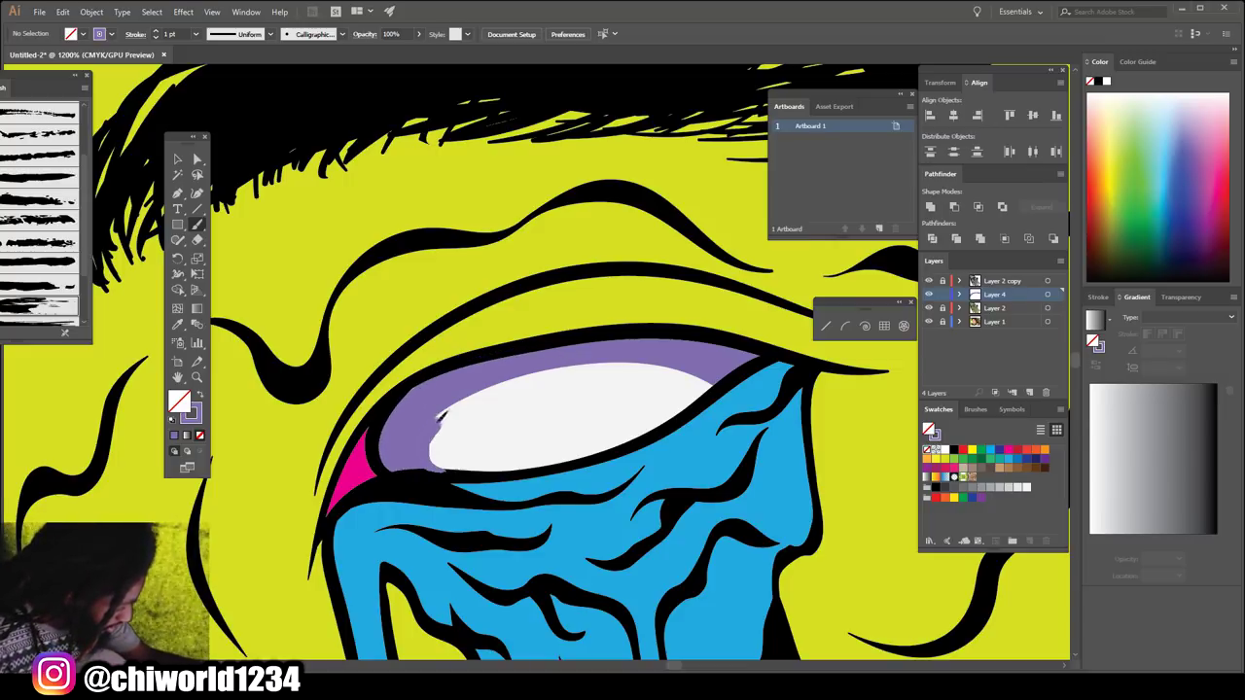
mouse_move(530, 369)
mouse_down()
mouse_move(669, 358)
mouse_move(578, 342)
mouse_up()
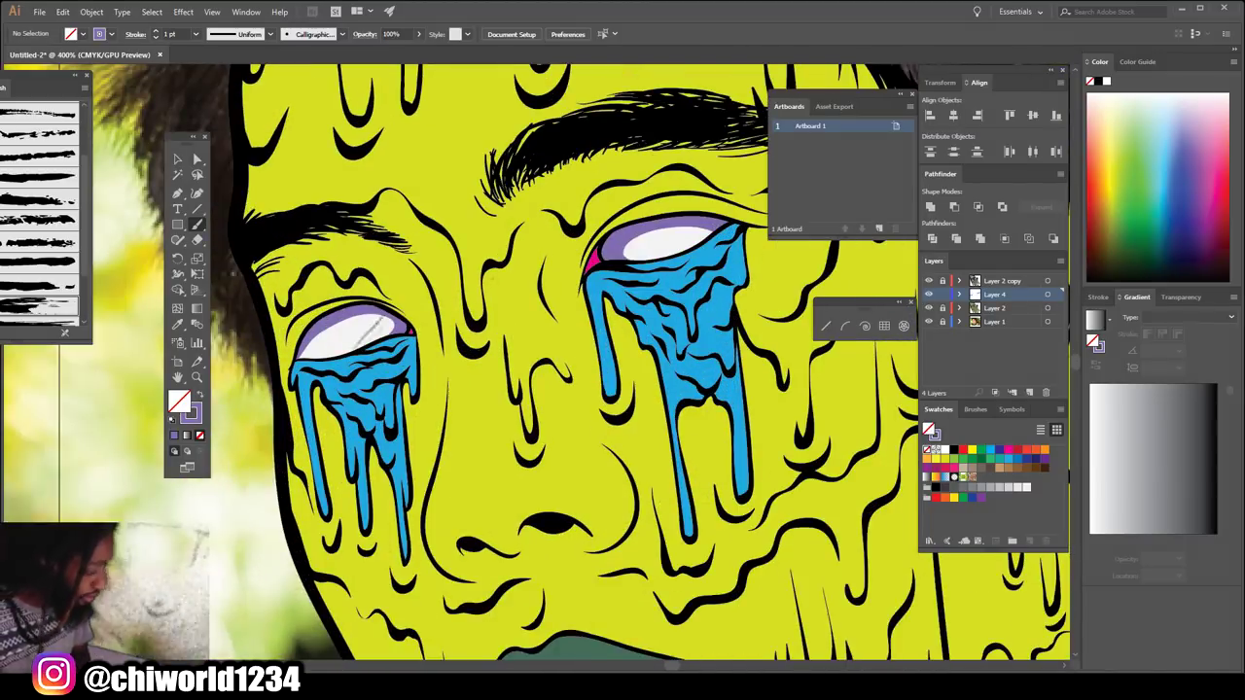
click(177, 325)
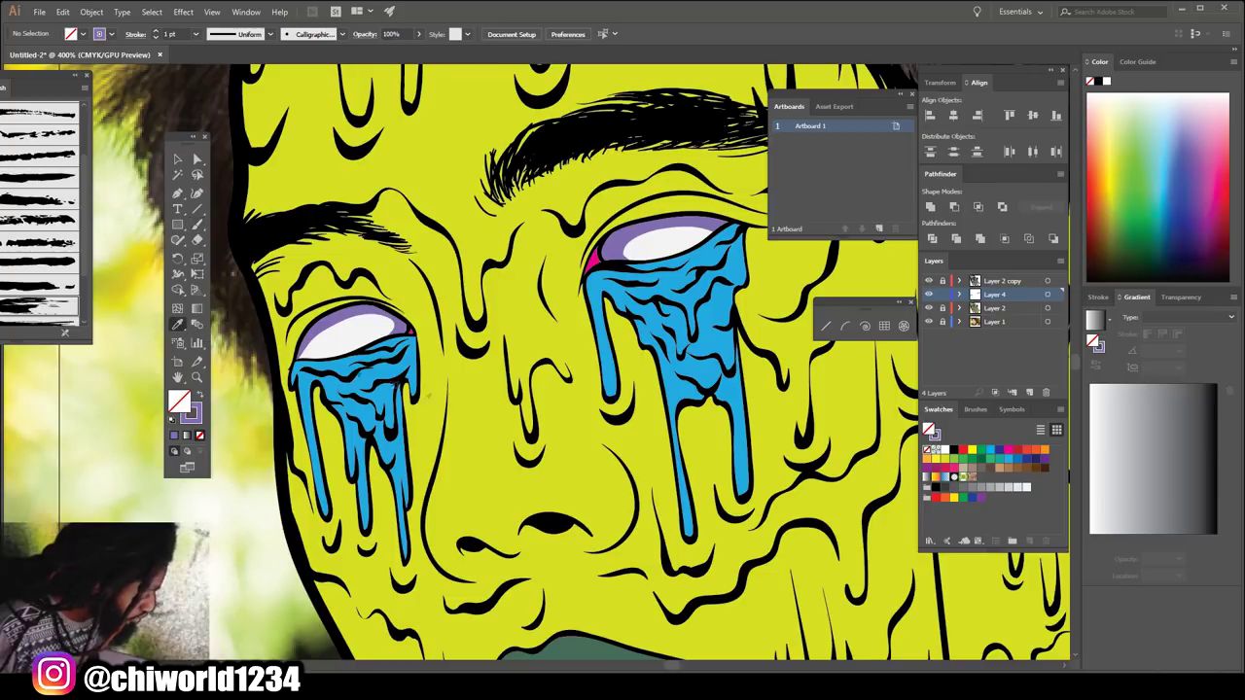
- Sample the face yellow and darken it into an olive shading colour
click(494, 493)
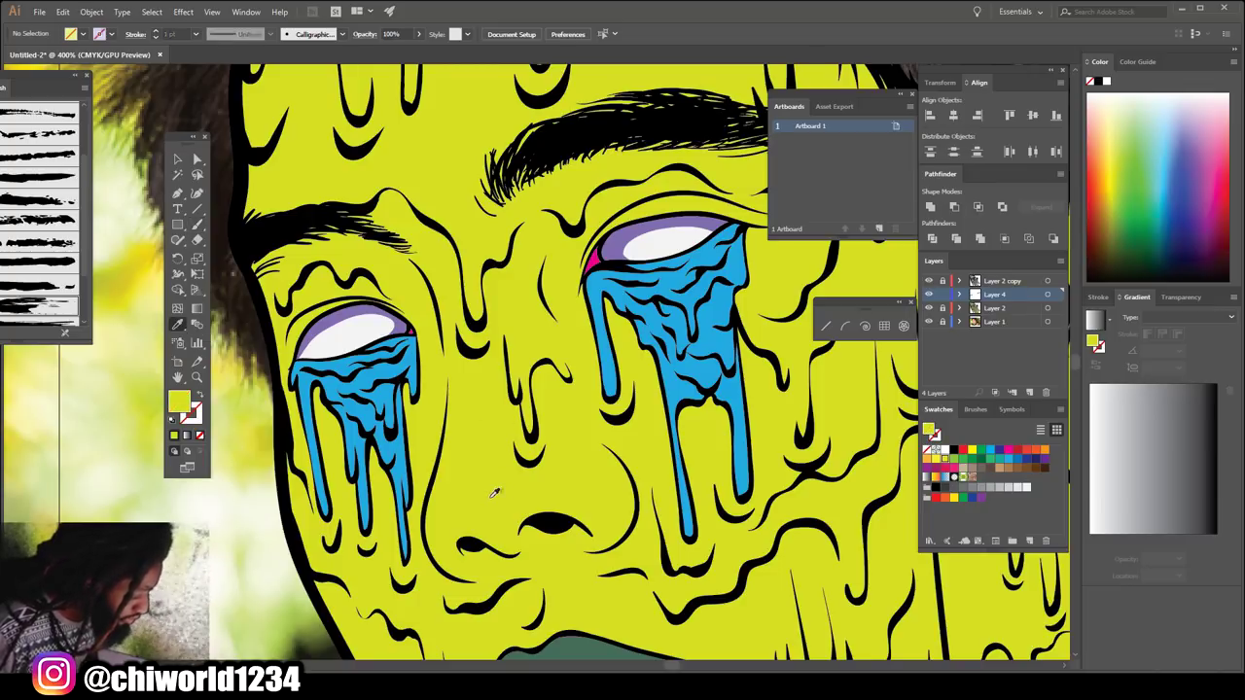
double_click(181, 405)
drag(794, 361, 803, 405)
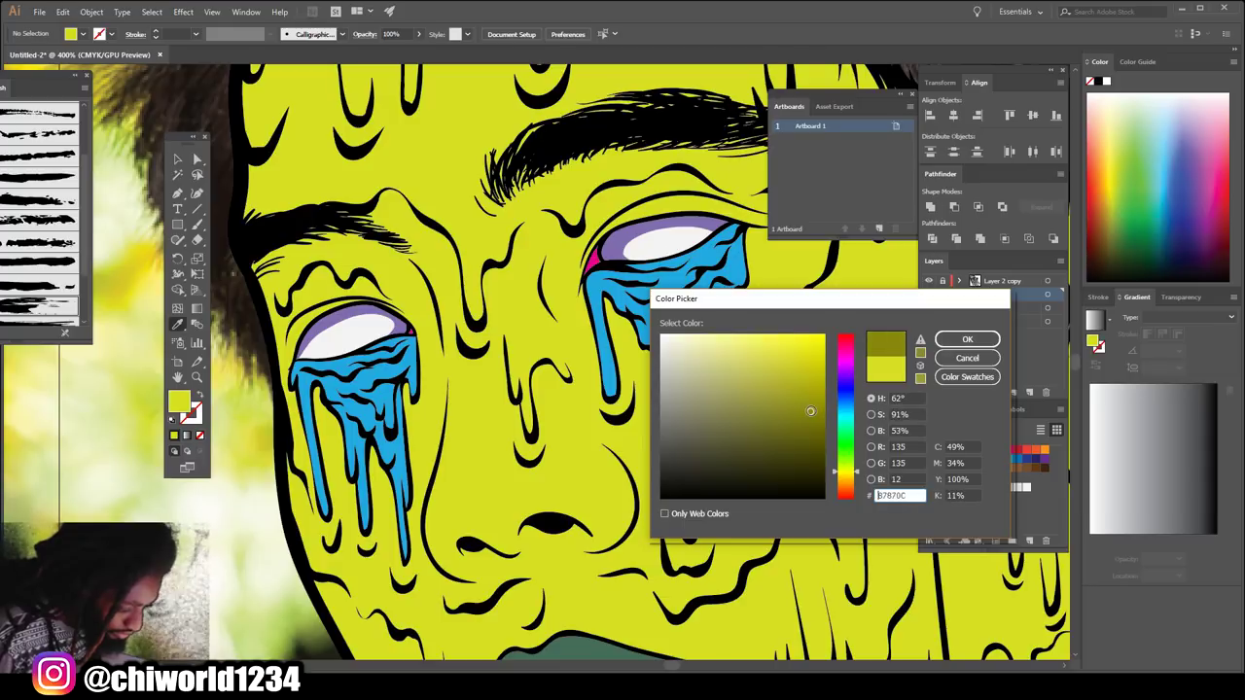
drag(815, 411, 817, 417)
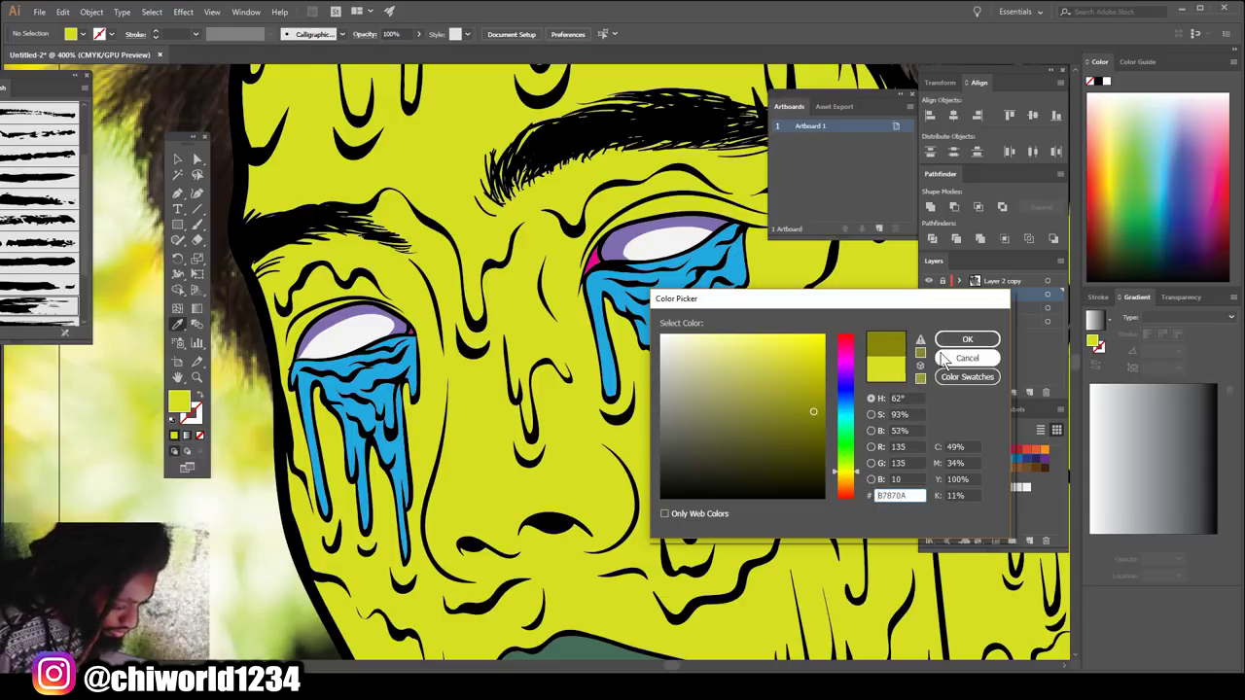
click(966, 339)
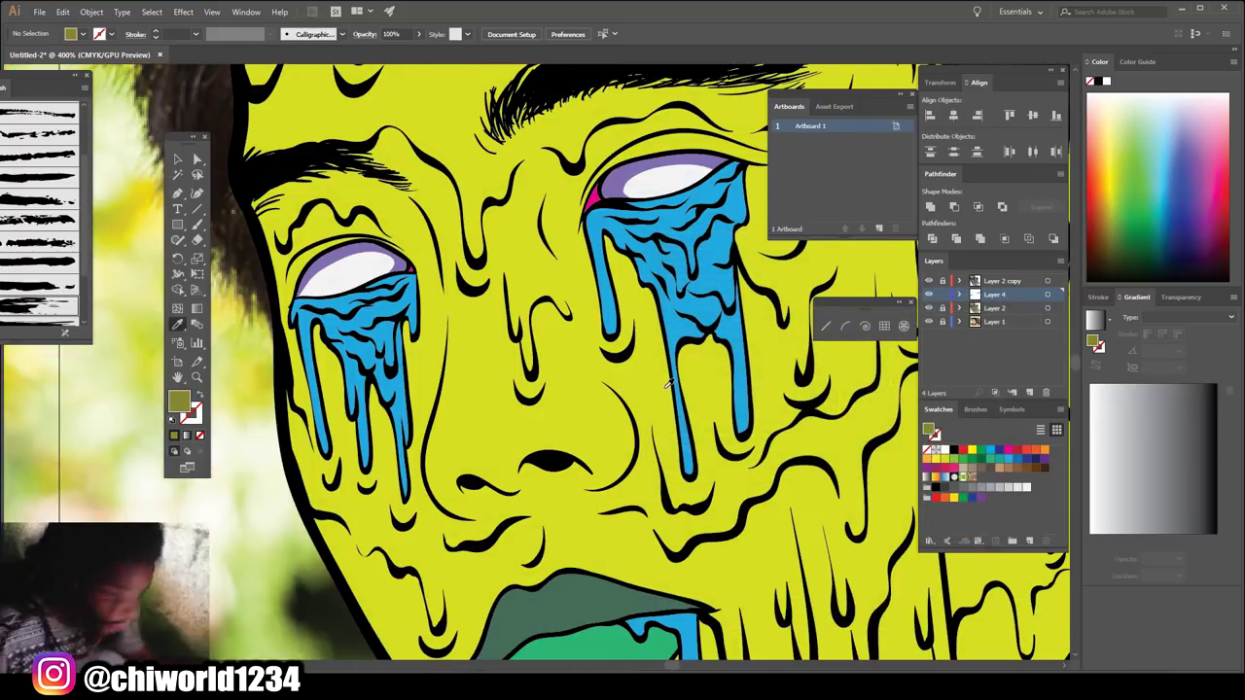
- Paint olive shading strokes above and along the side of the nose
mouse_move(426, 459)
mouse_down()
mouse_move(589, 441)
mouse_move(637, 449)
mouse_up()
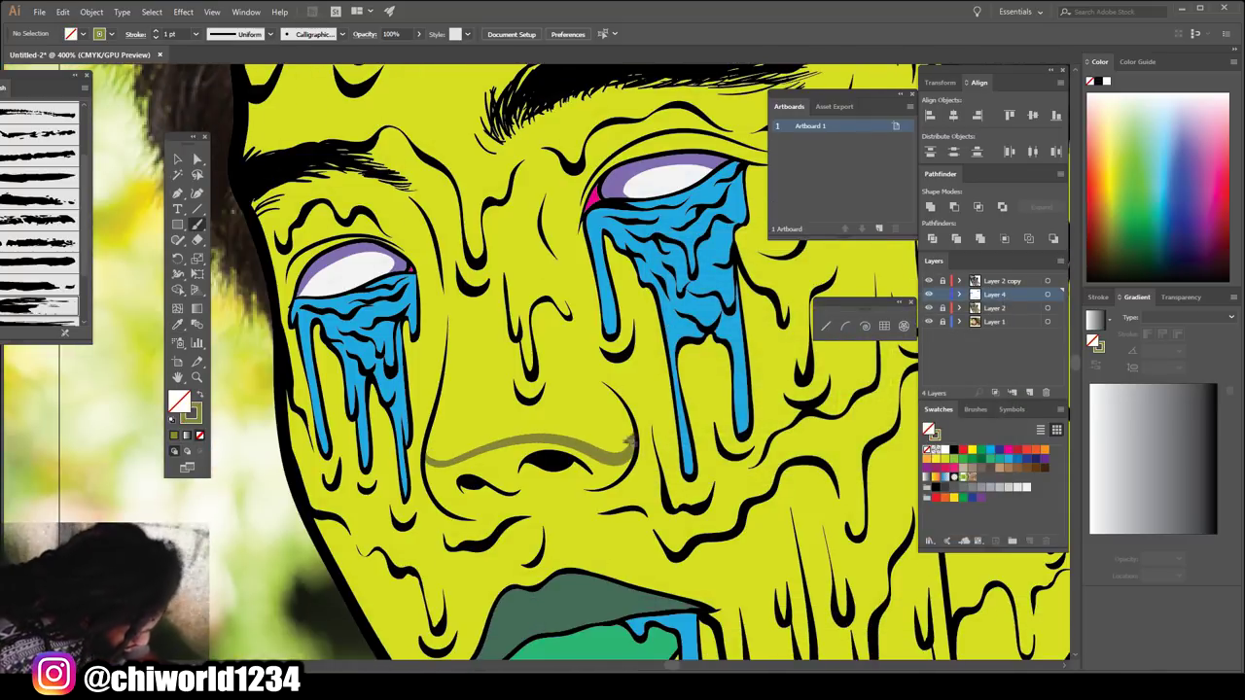
mouse_move(442, 501)
mouse_down()
mouse_move(622, 467)
mouse_move(544, 457)
mouse_move(491, 469)
mouse_move(453, 500)
mouse_move(433, 481)
mouse_move(501, 453)
mouse_move(457, 487)
mouse_up()
scroll(545, 360, down, 3)
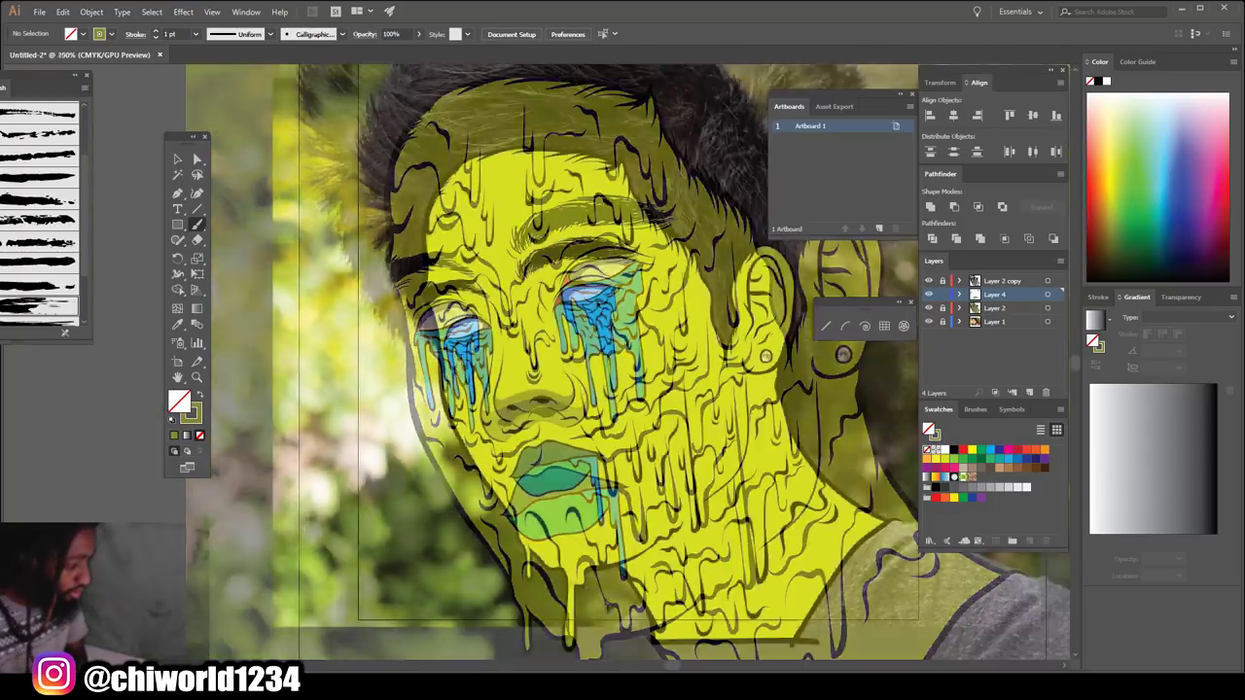
scroll(545, 360, up, 4)
- Add olive shading above the eye, along the brow crease and cheek fold
mouse_move(525, 385)
mouse_down()
mouse_move(554, 336)
mouse_move(642, 292)
mouse_move(525, 287)
mouse_move(467, 359)
mouse_move(486, 296)
mouse_up()
drag(544, 219, 475, 303)
mouse_move(569, 200)
mouse_down()
mouse_move(389, 292)
mouse_move(404, 404)
mouse_move(455, 449)
mouse_up()
mouse_move(447, 360)
mouse_down()
mouse_move(406, 395)
mouse_move(463, 469)
mouse_up()
drag(508, 387, 508, 457)
mouse_move(549, 309)
mouse_down()
mouse_move(500, 403)
mouse_move(452, 409)
mouse_move(423, 331)
mouse_move(449, 324)
mouse_move(455, 268)
mouse_move(413, 331)
mouse_move(399, 300)
mouse_up()
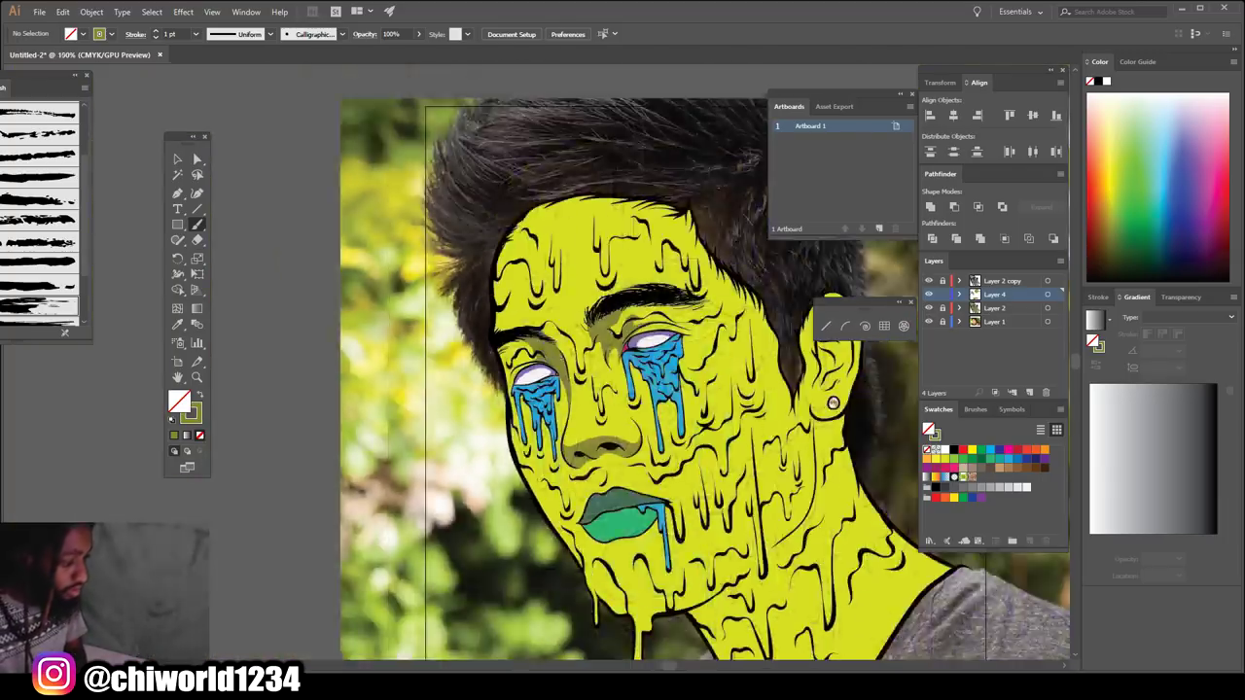
scroll(544, 369, down, 2)
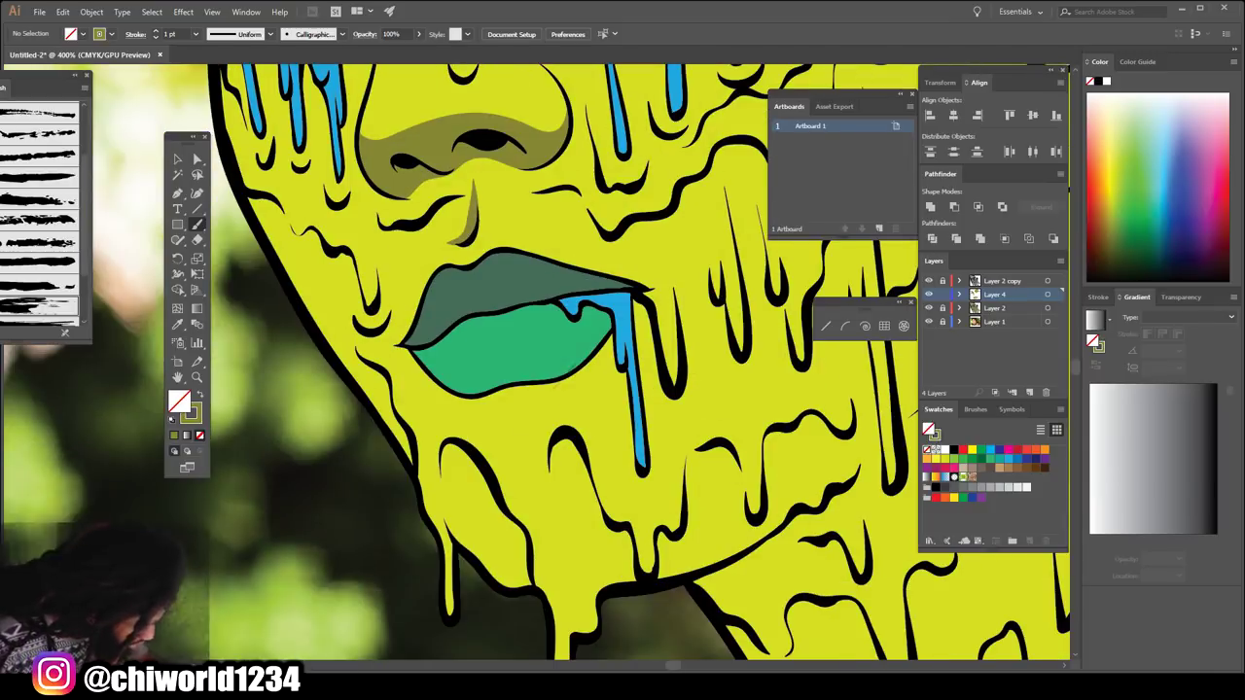
- Paint an olive shadow curve beneath the lower lip
drag(586, 449, 513, 398)
mouse_move(546, 457)
mouse_down()
mouse_move(508, 409)
mouse_move(535, 408)
mouse_up()
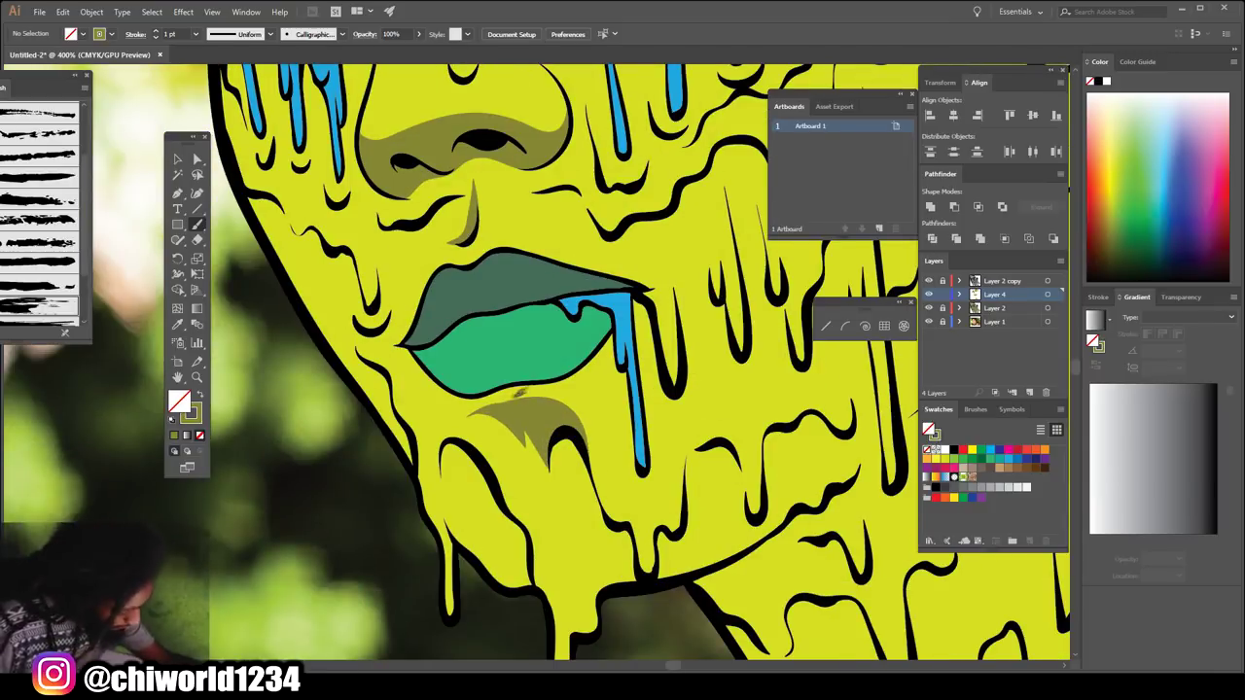
key(ctrl+minus)
key(ctrl+minus)
key(ctrl+minus)
scroll(653, 328, up, 6)
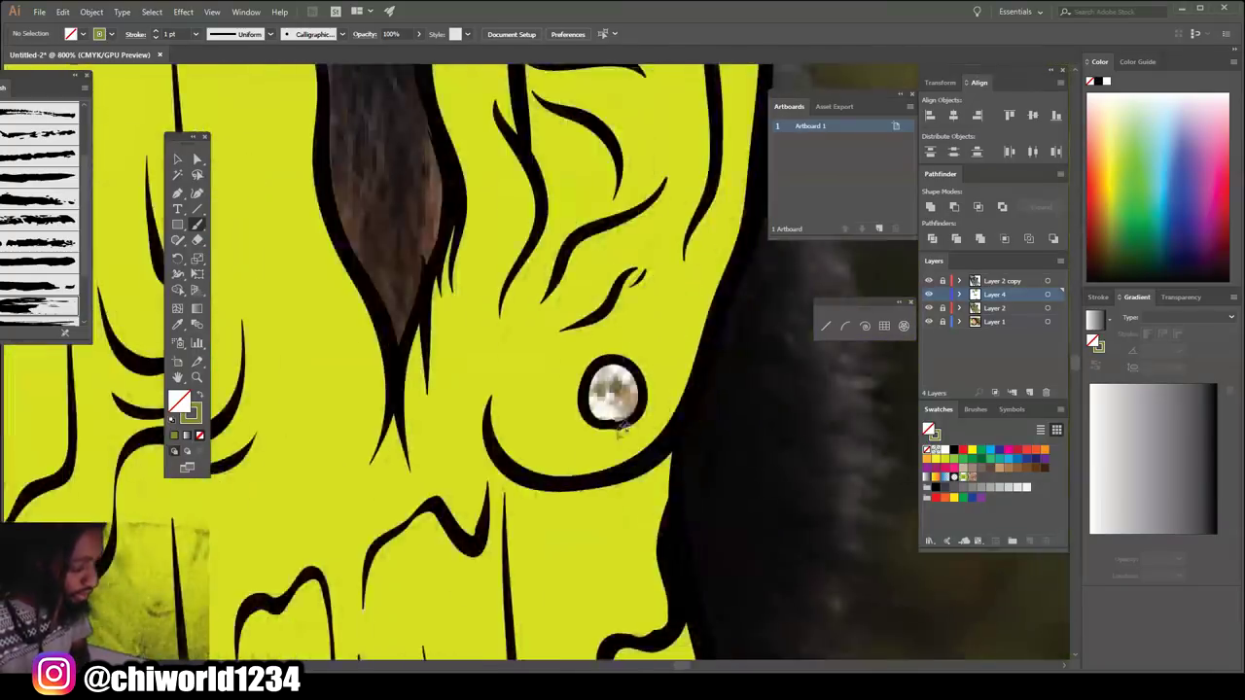
scroll(611, 398, down, 2)
- Shade the upper, inner and lower parts of the ear in olive
mouse_move(530, 336)
mouse_down()
mouse_move(595, 374)
mouse_move(618, 427)
mouse_up()
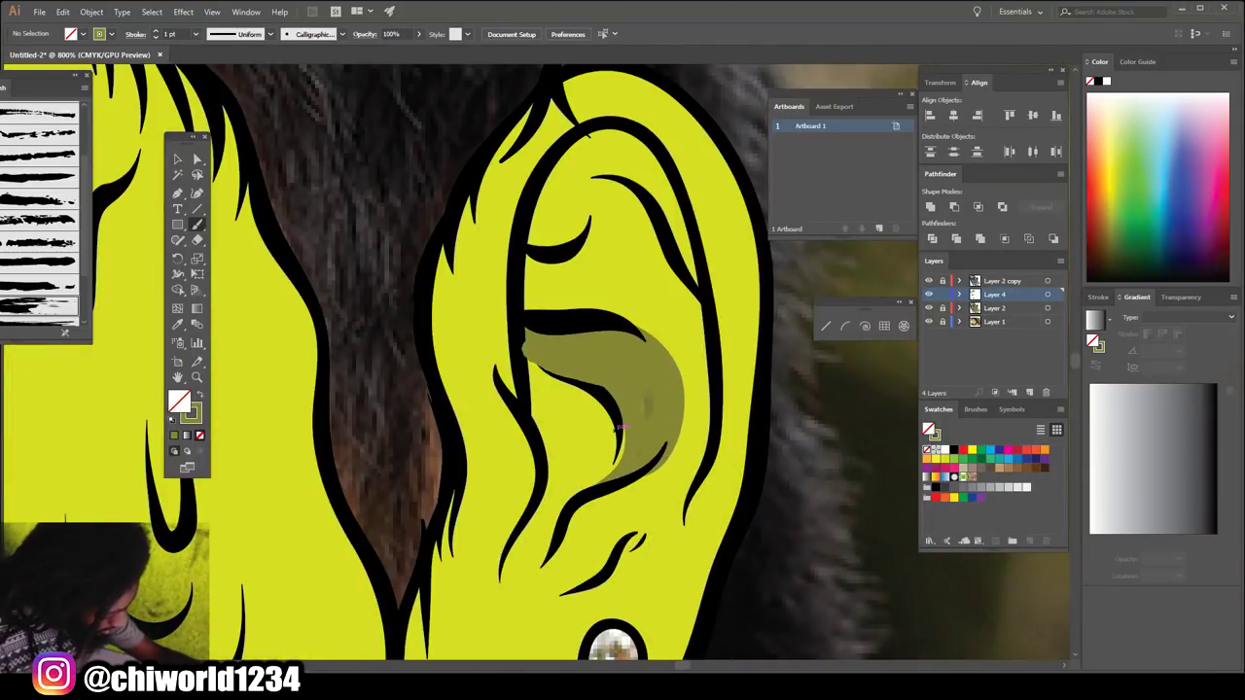
drag(533, 238, 695, 277)
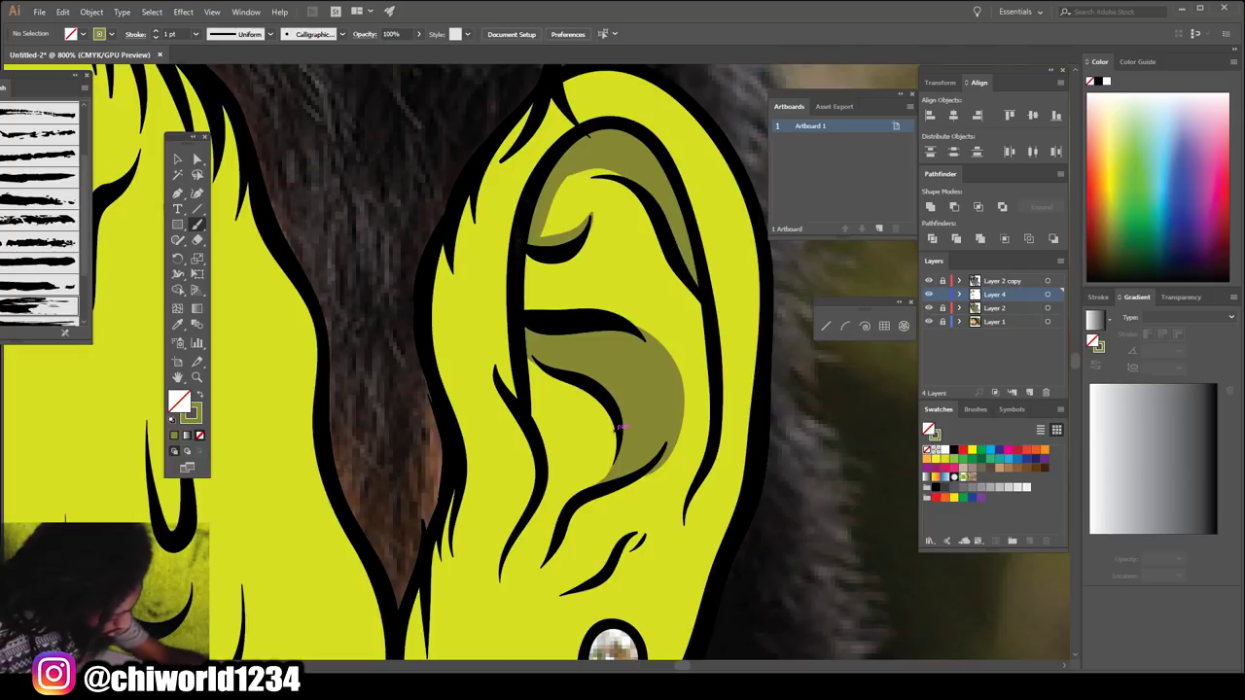
drag(535, 595, 649, 523)
key(ctrl+minus)
scroll(671, 534, down, 3)
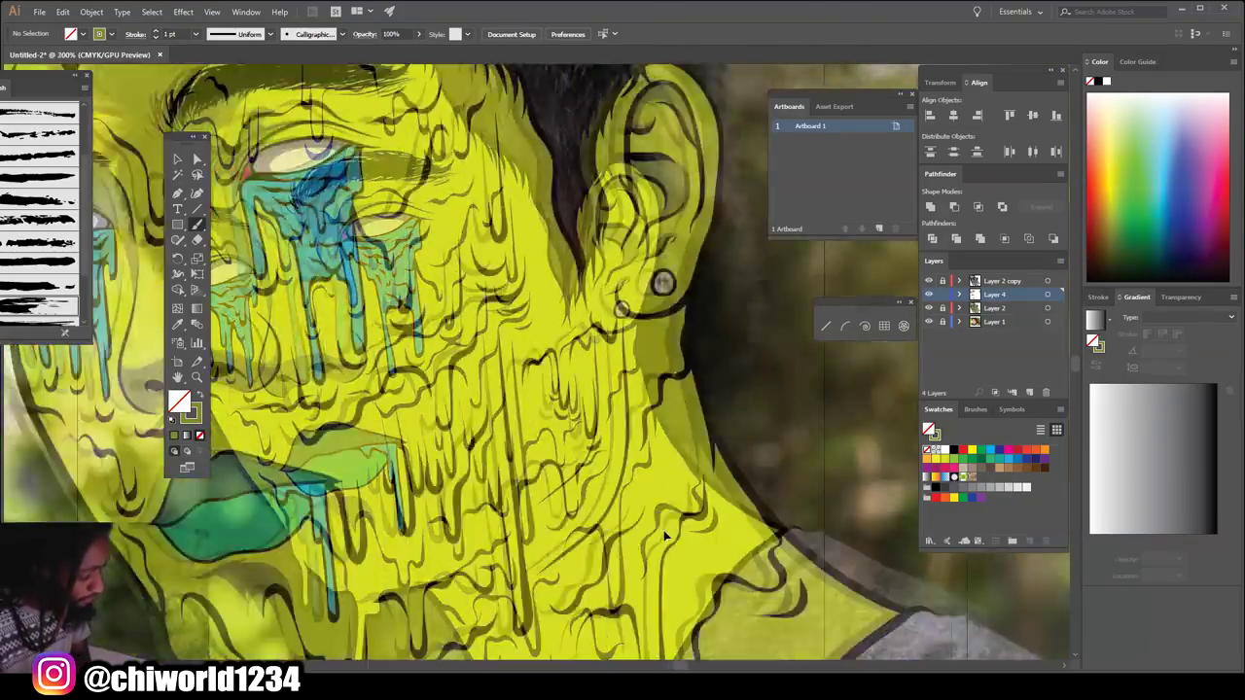
scroll(438, 545, up, 3)
- Paint olive shadow down the left side of the neck drips
mouse_move(443, 578)
mouse_down()
mouse_move(428, 472)
mouse_move(403, 428)
mouse_move(437, 243)
mouse_up()
mouse_move(418, 370)
mouse_down()
mouse_move(432, 248)
mouse_move(369, 335)
mouse_move(277, 389)
mouse_move(360, 564)
mouse_move(428, 582)
mouse_move(370, 408)
mouse_move(399, 545)
mouse_up()
drag(408, 321, 389, 428)
drag(389, 340, 340, 409)
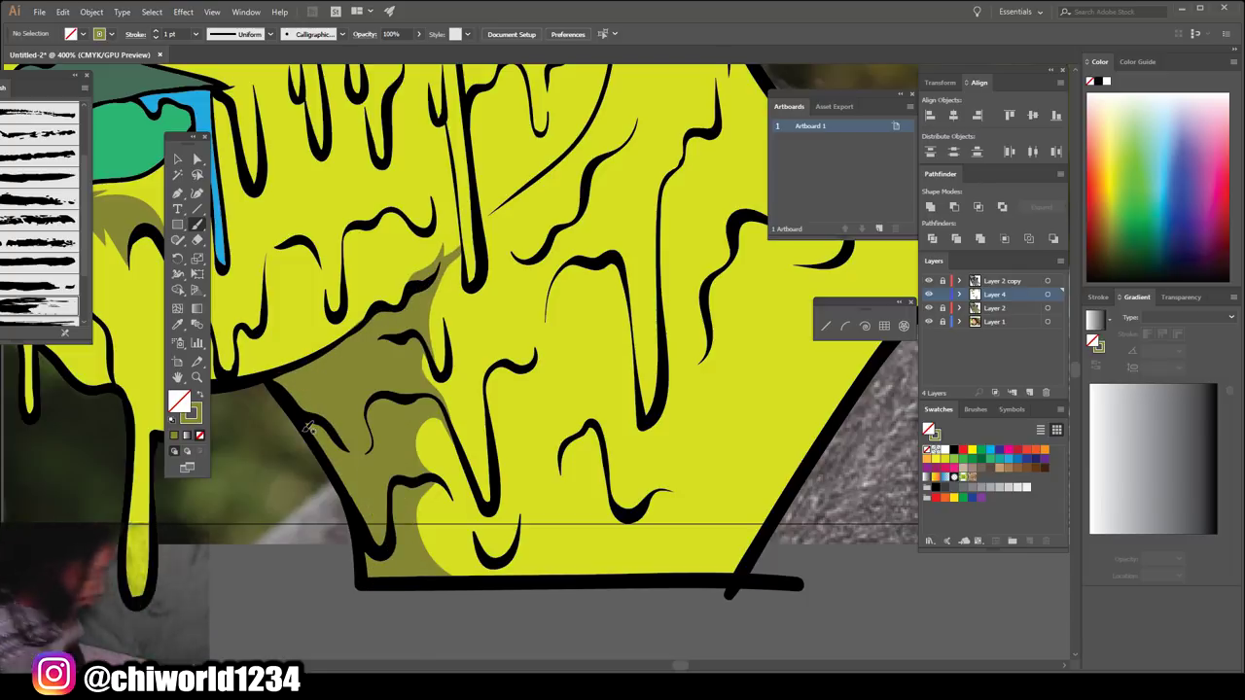
scroll(321, 432, down, 5)
scroll(305, 430, up, 4)
scroll(438, 255, up, 2)
mouse_move(435, 259)
mouse_down()
mouse_move(451, 345)
mouse_move(613, 97)
mouse_up()
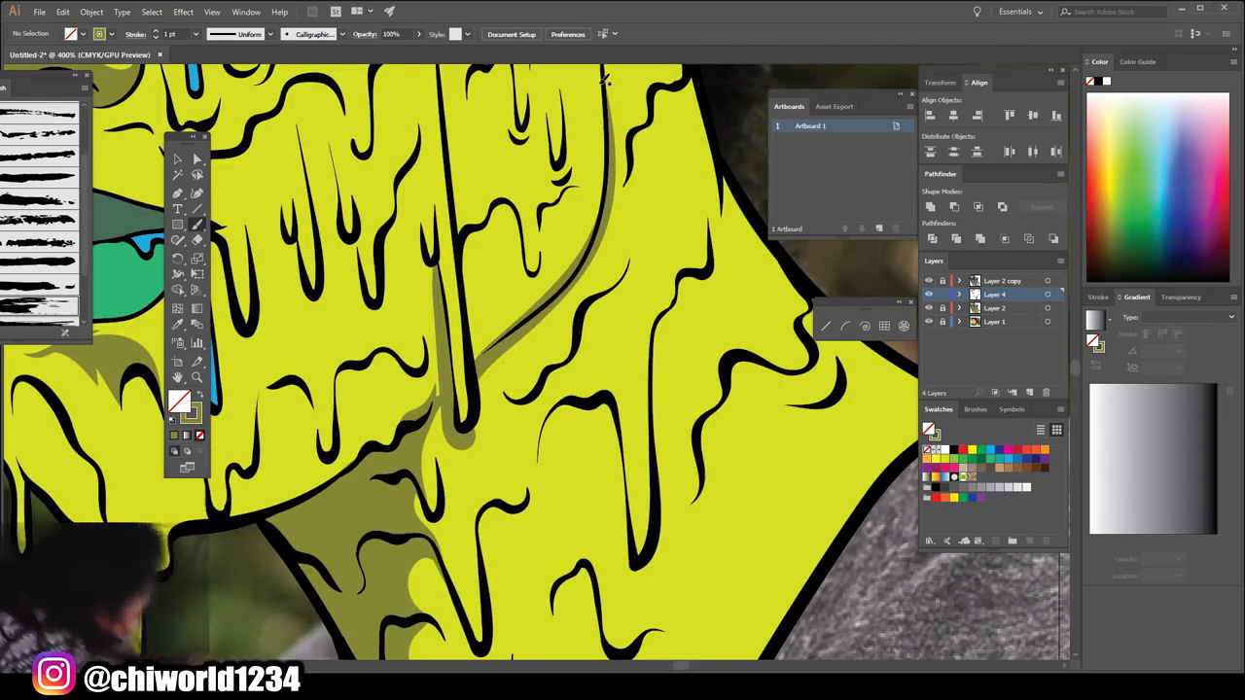
- Scroll around the canvas to review the olive shading on the face and neck
scroll(547, 90, down, 5)
scroll(623, 377, up, 2)
scroll(622, 377, up, 1)
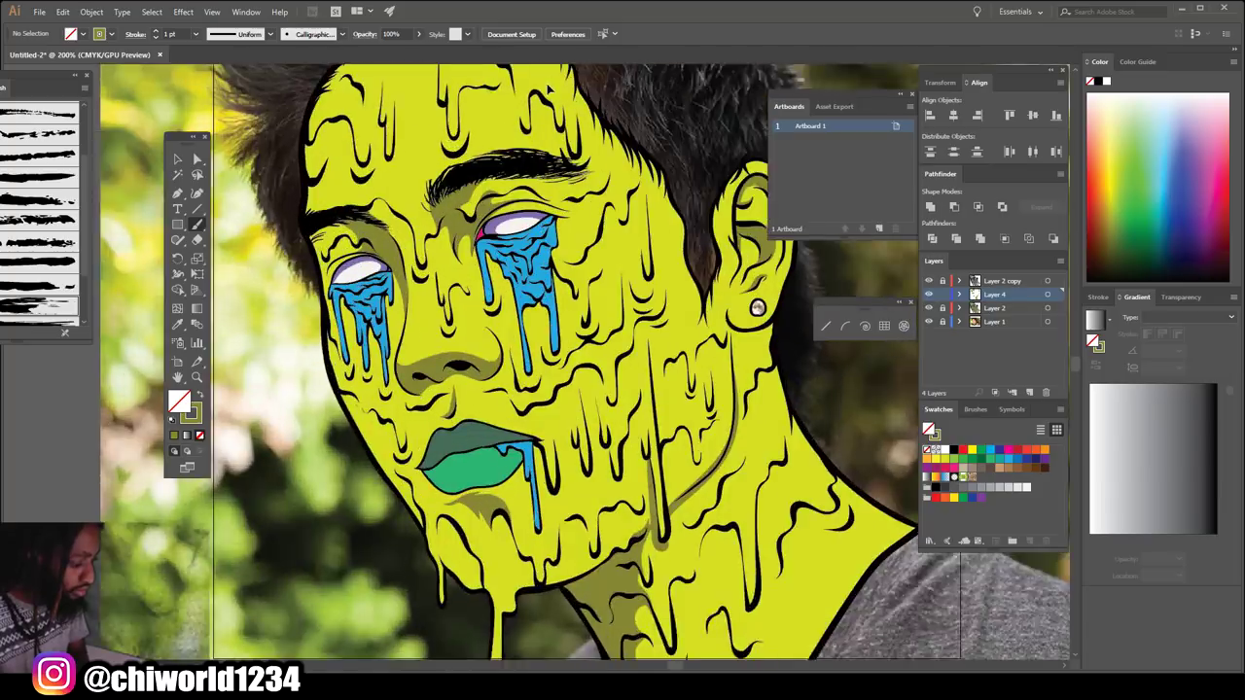
scroll(622, 377, up, 1)
scroll(623, 378, up, 1)
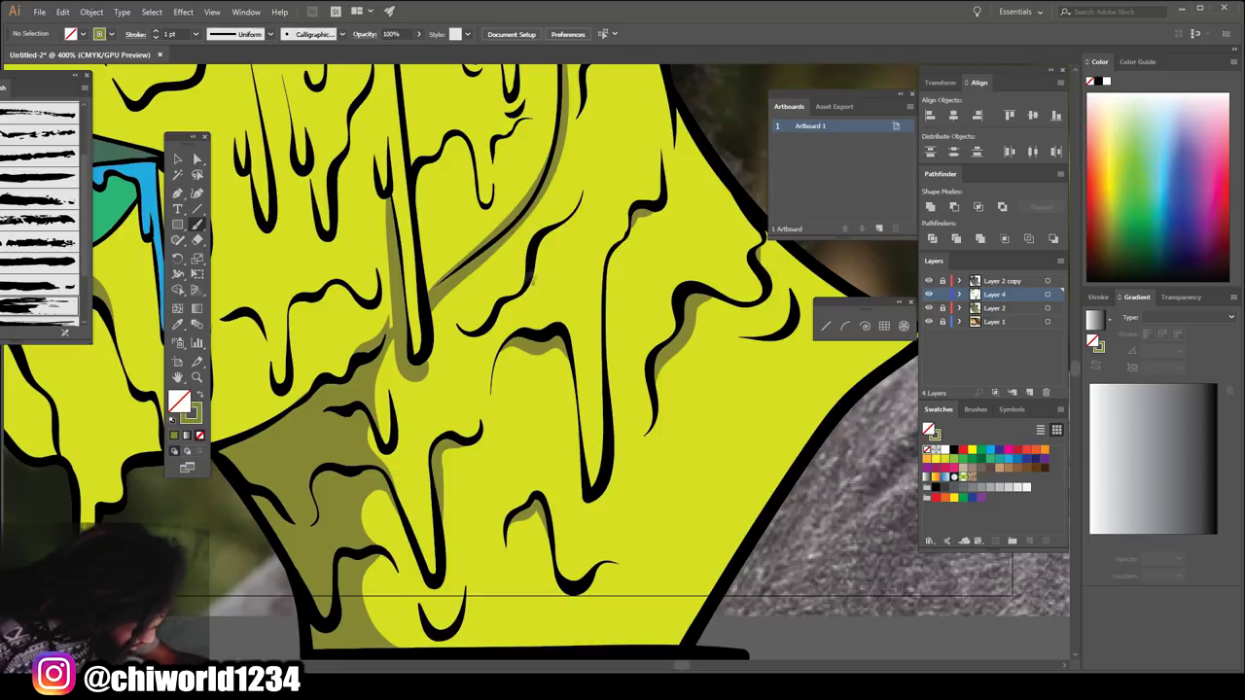
scroll(504, 365, down, 3)
scroll(504, 365, up, 3)
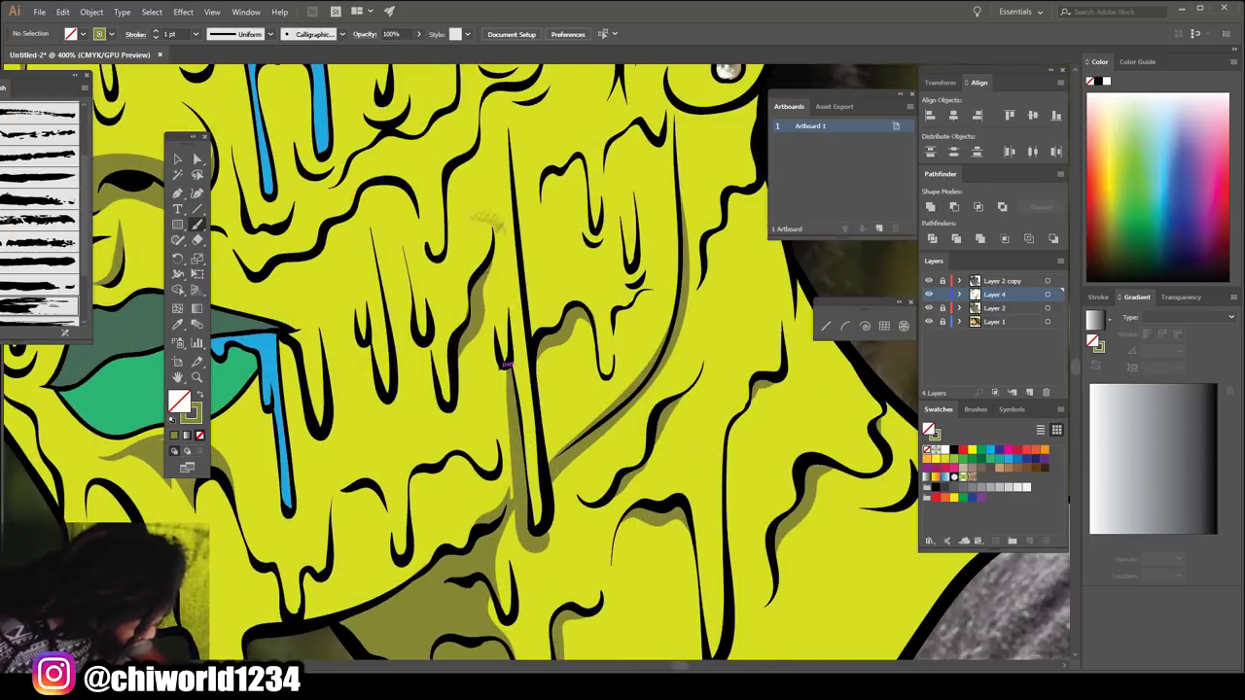
scroll(466, 273, up, 2)
scroll(416, 428, up, 1)
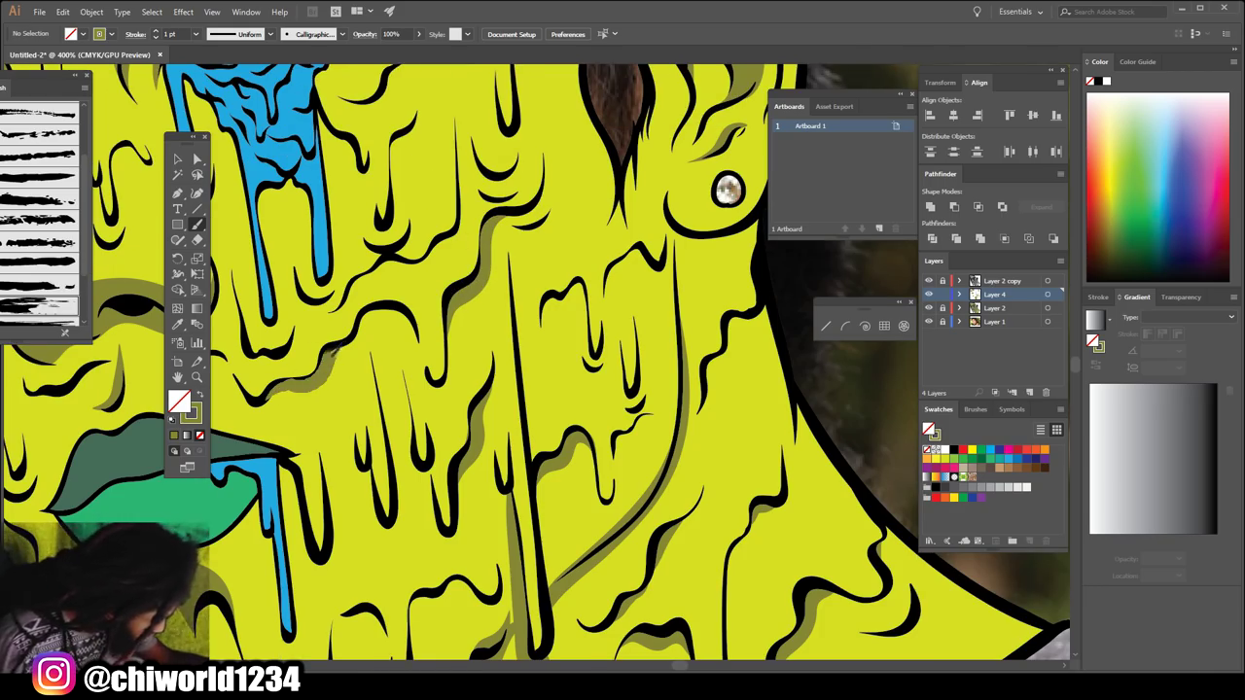
scroll(416, 428, down, 3)
scroll(505, 394, up, 2)
scroll(506, 394, up, 1)
scroll(484, 436, down, 2)
scroll(486, 466, down, 2)
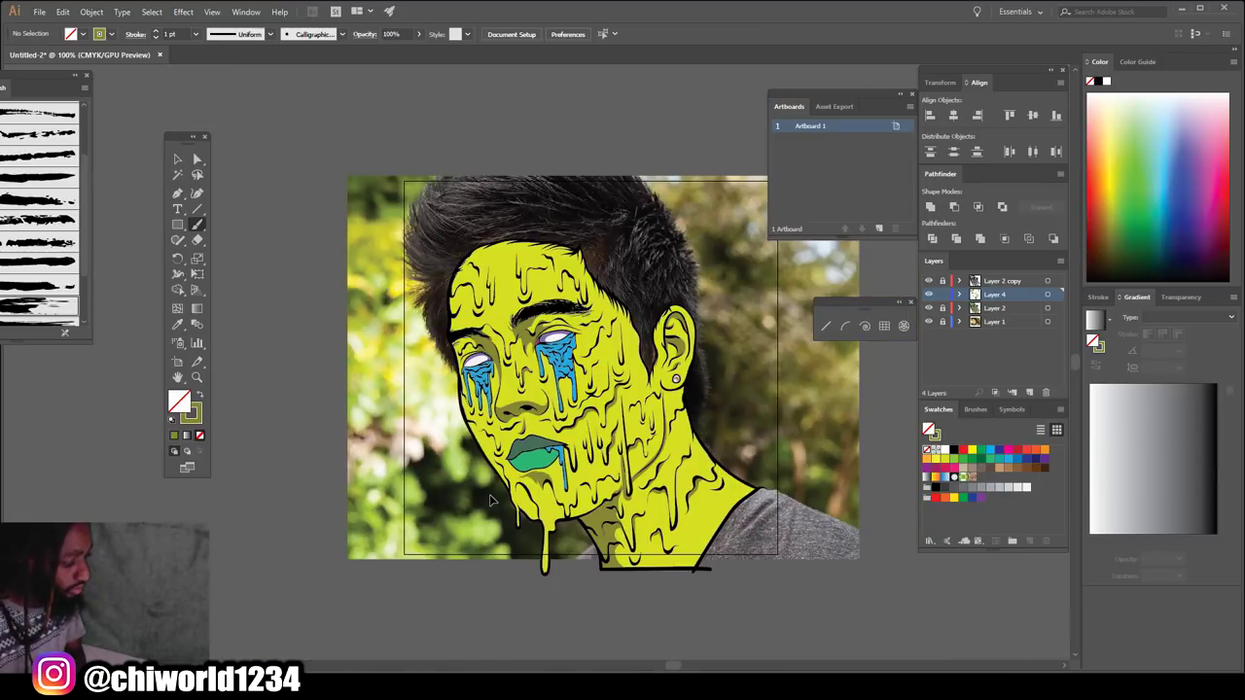
- Sample the tear blue and darken it to dark teal #0B5068 for brushing
scroll(491, 500, left, 1)
scroll(491, 500, up, 1)
scroll(491, 499, up, 2)
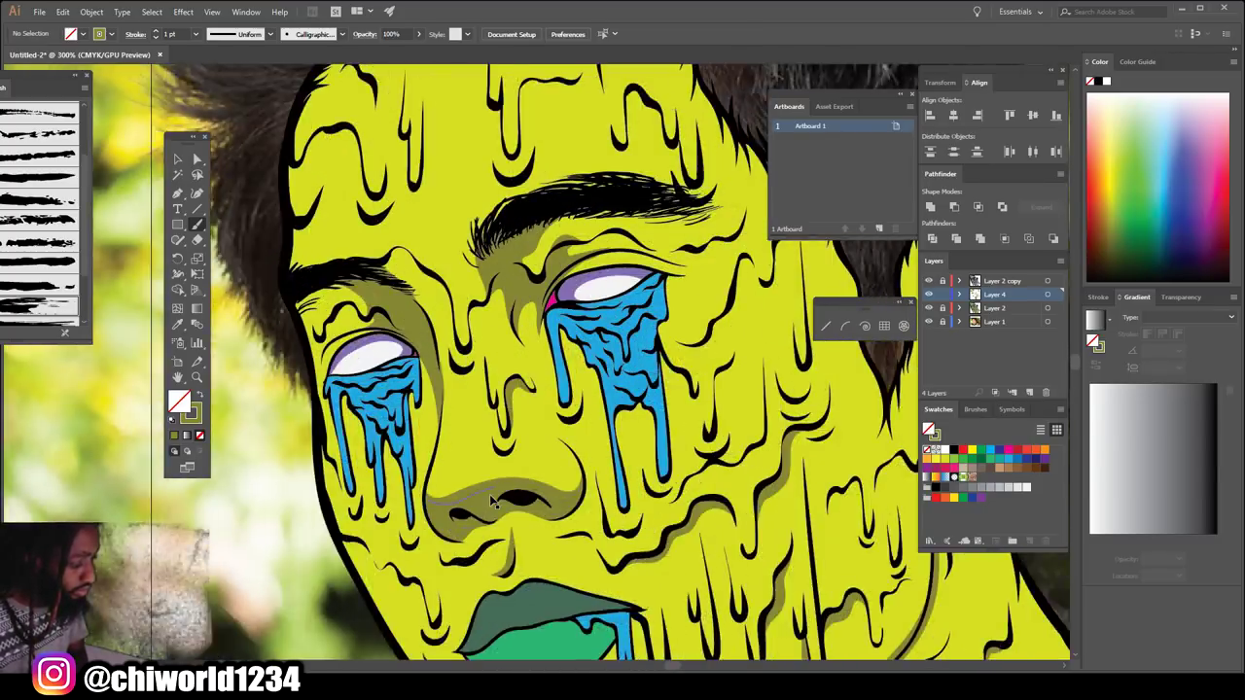
scroll(492, 499, up, 2)
scroll(491, 500, up, 1)
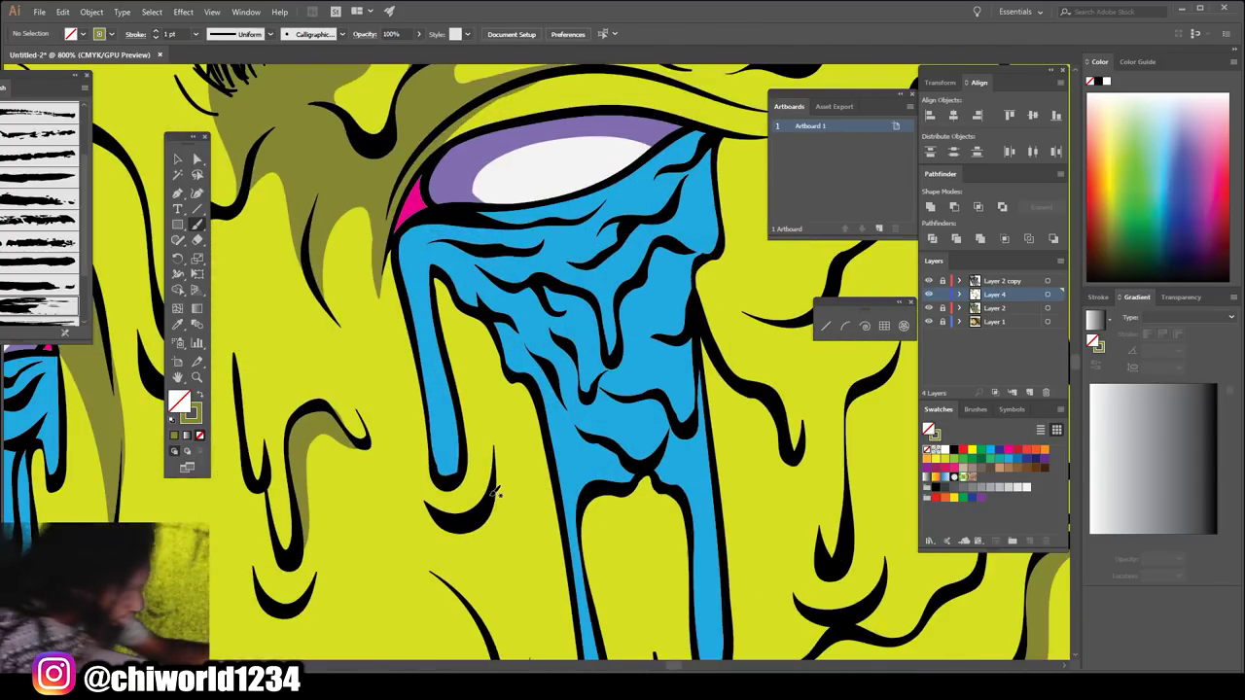
click(453, 292)
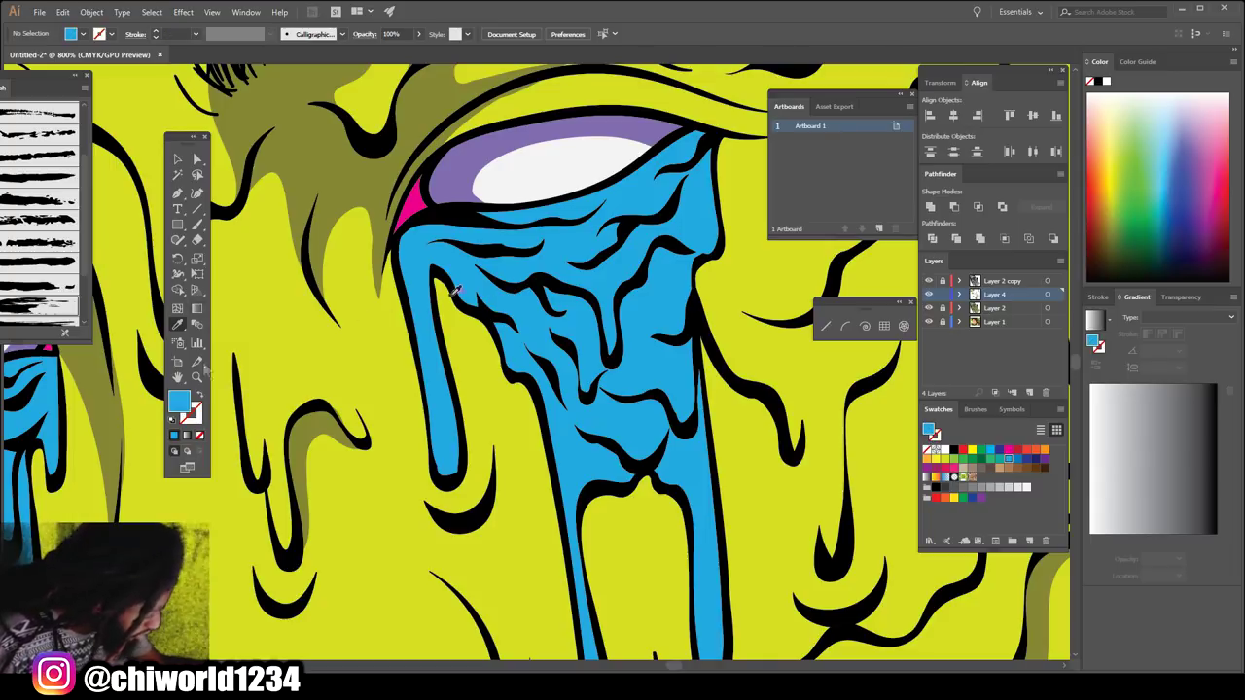
double_click(180, 406)
drag(799, 355, 801, 428)
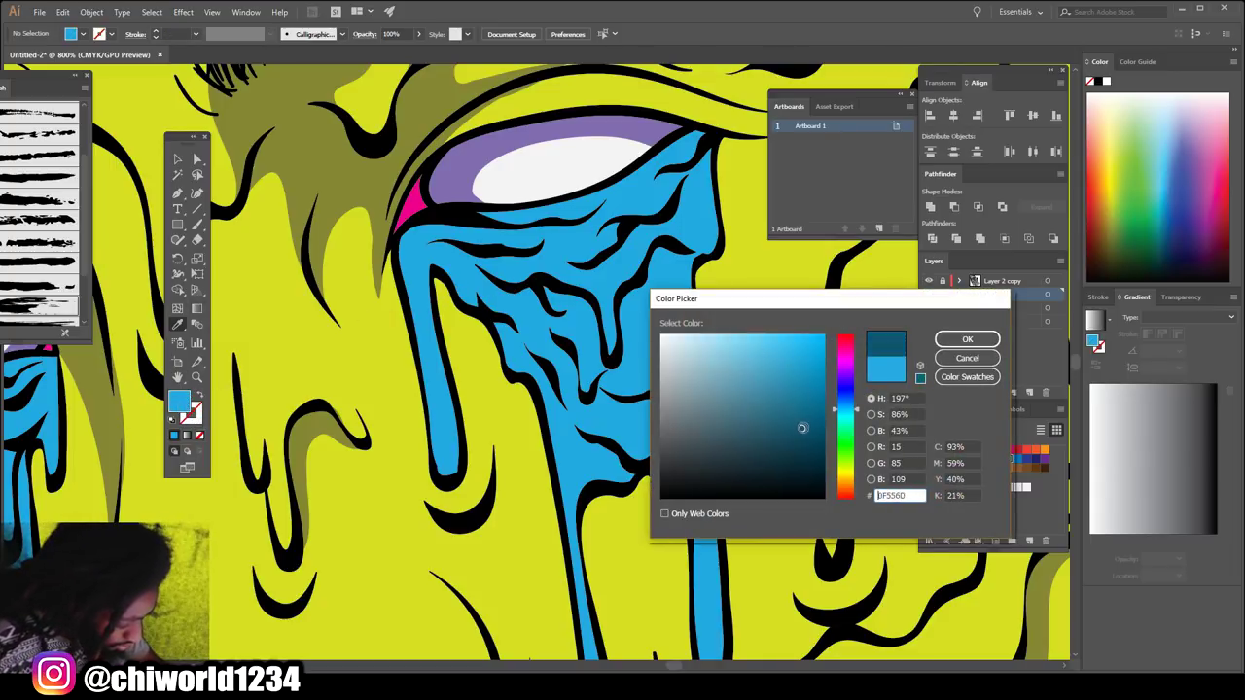
click(966, 338)
key(b)
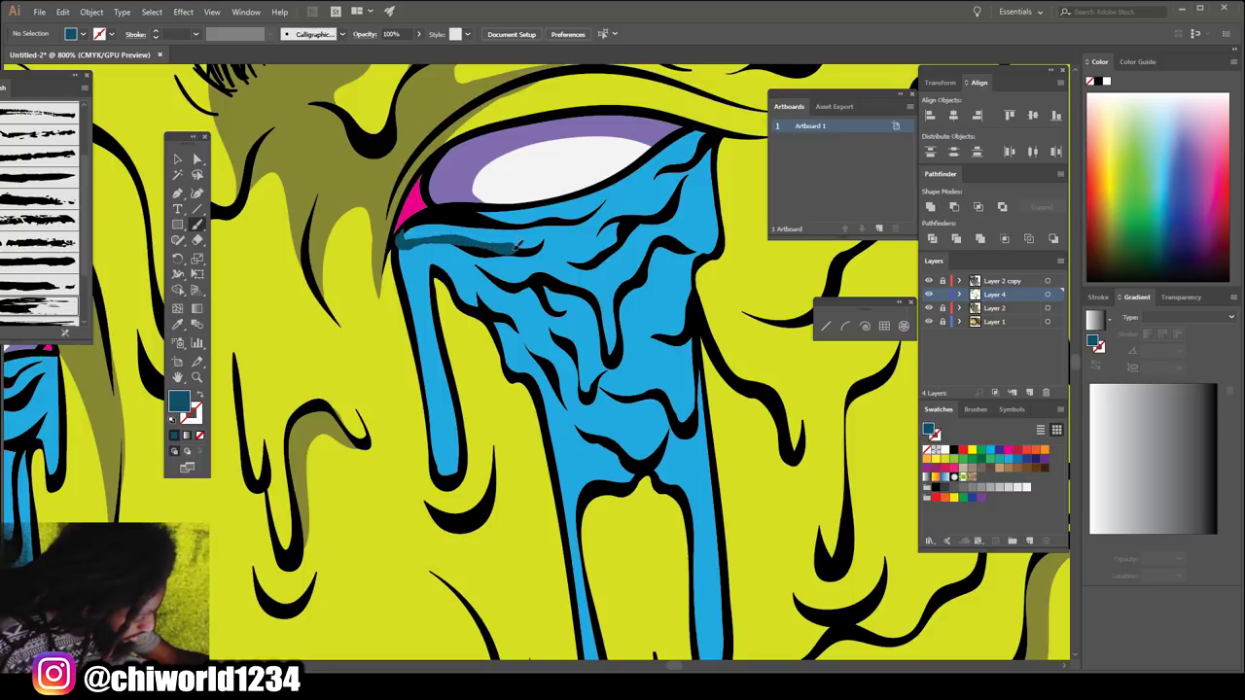
- Paint dark teal shadow along the lower eyelid to the eye corner
drag(556, 221, 553, 225)
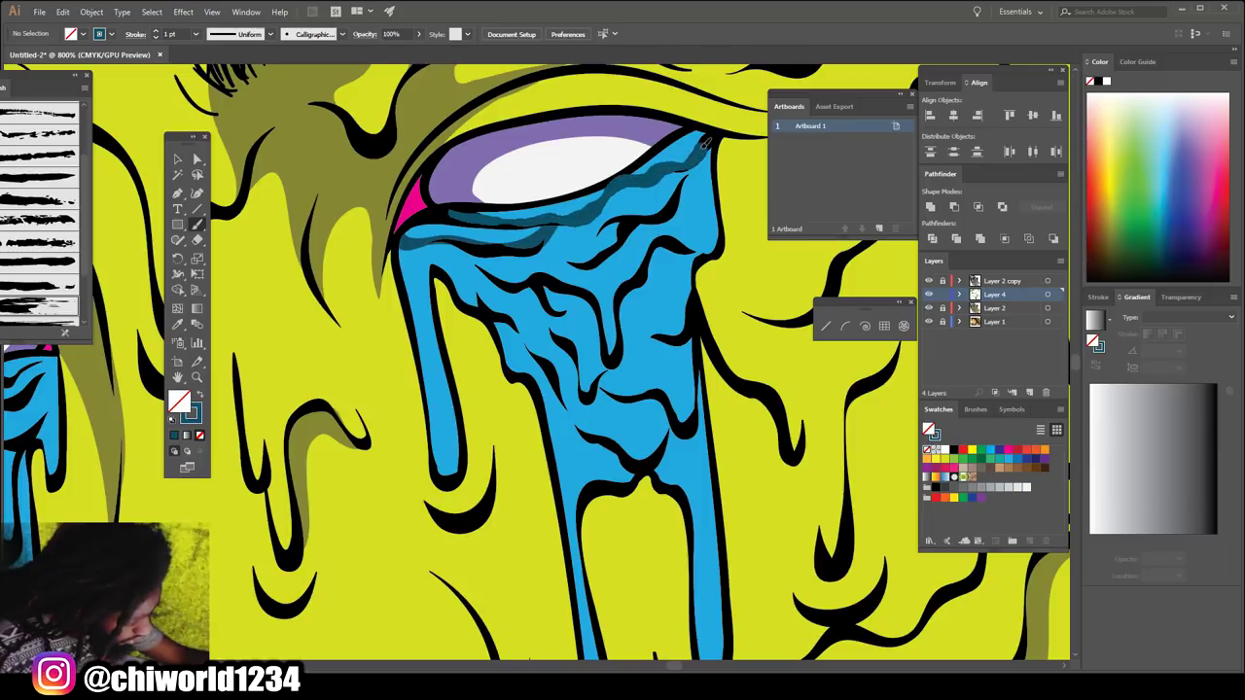
drag(708, 136, 708, 137)
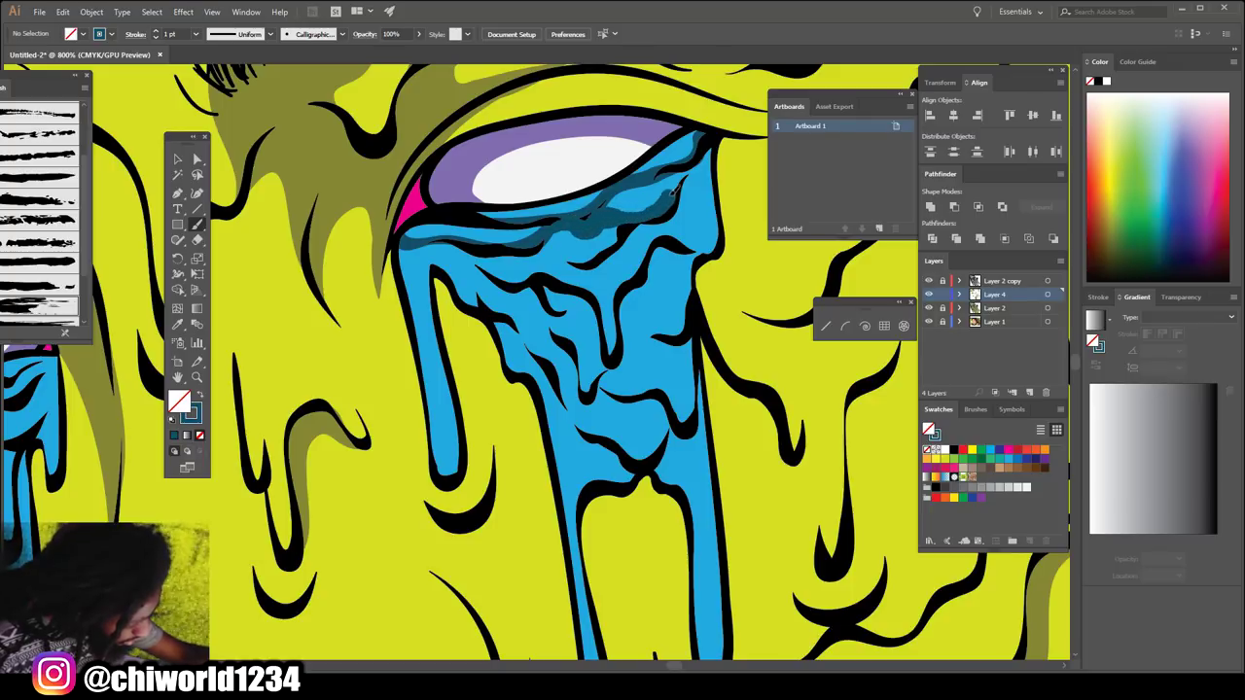
drag(707, 153, 706, 142)
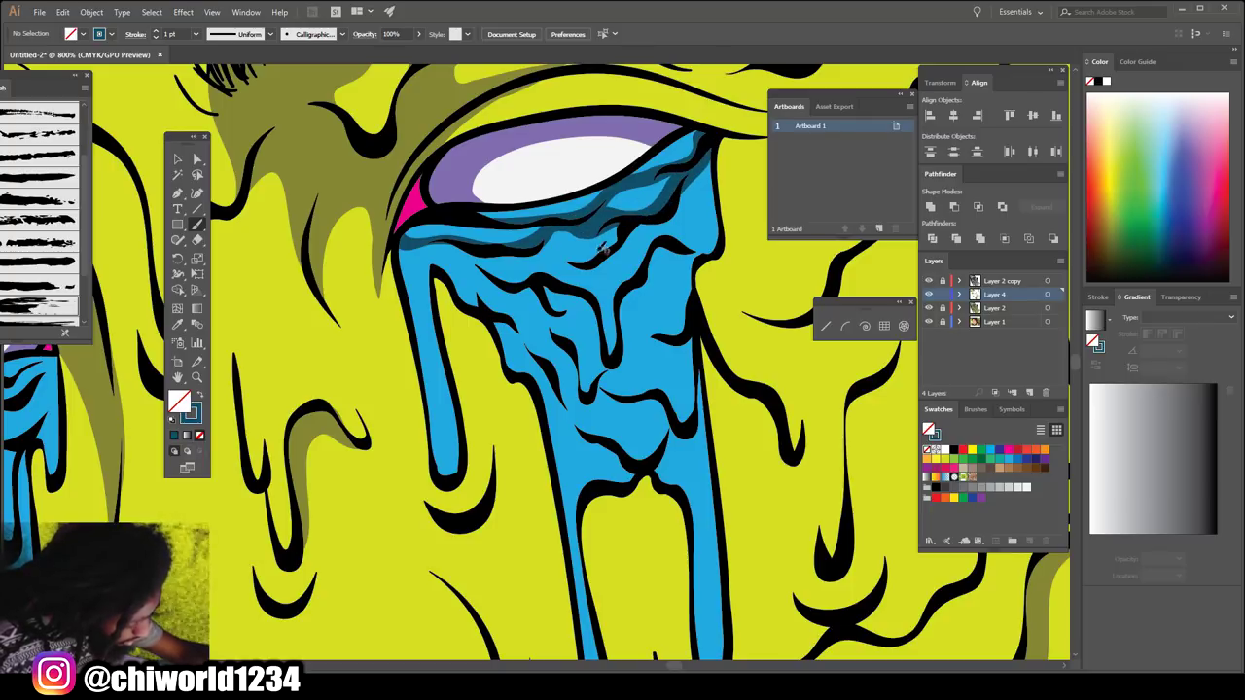
drag(623, 223, 486, 245)
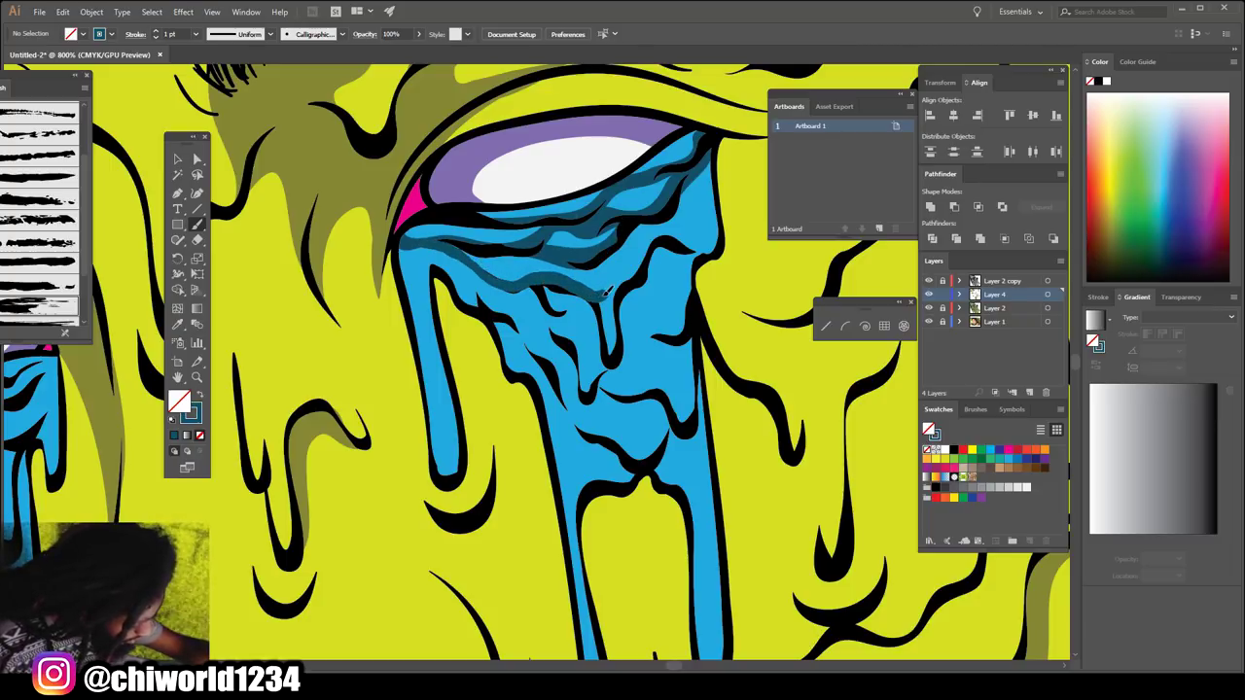
- Shade the left, right and centre of the blue tear drip with dark teal
drag(611, 342, 609, 285)
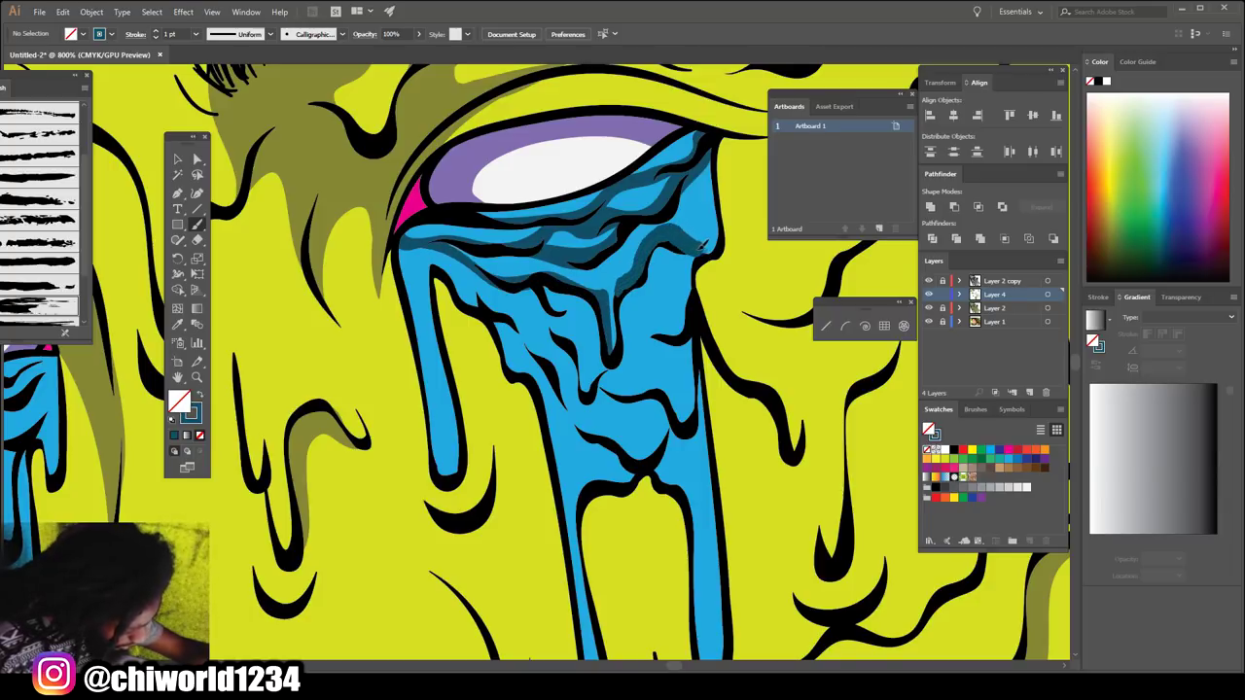
drag(718, 220, 614, 296)
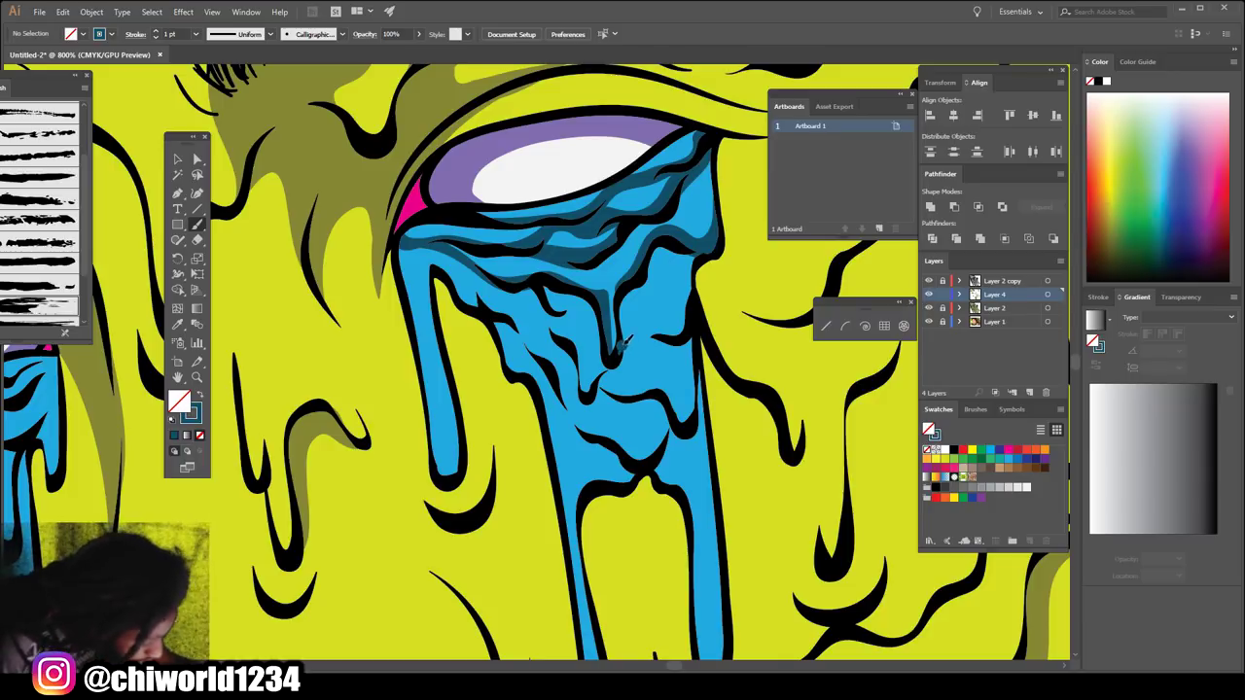
drag(690, 254, 666, 340)
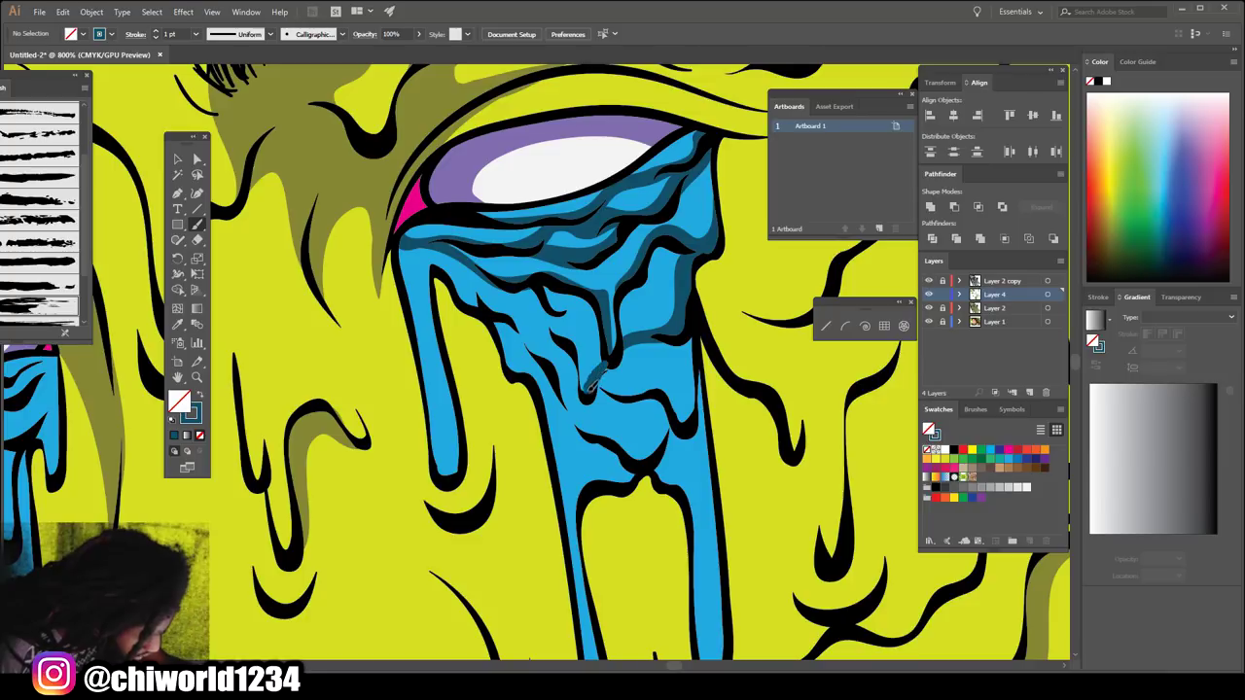
drag(556, 313, 541, 306)
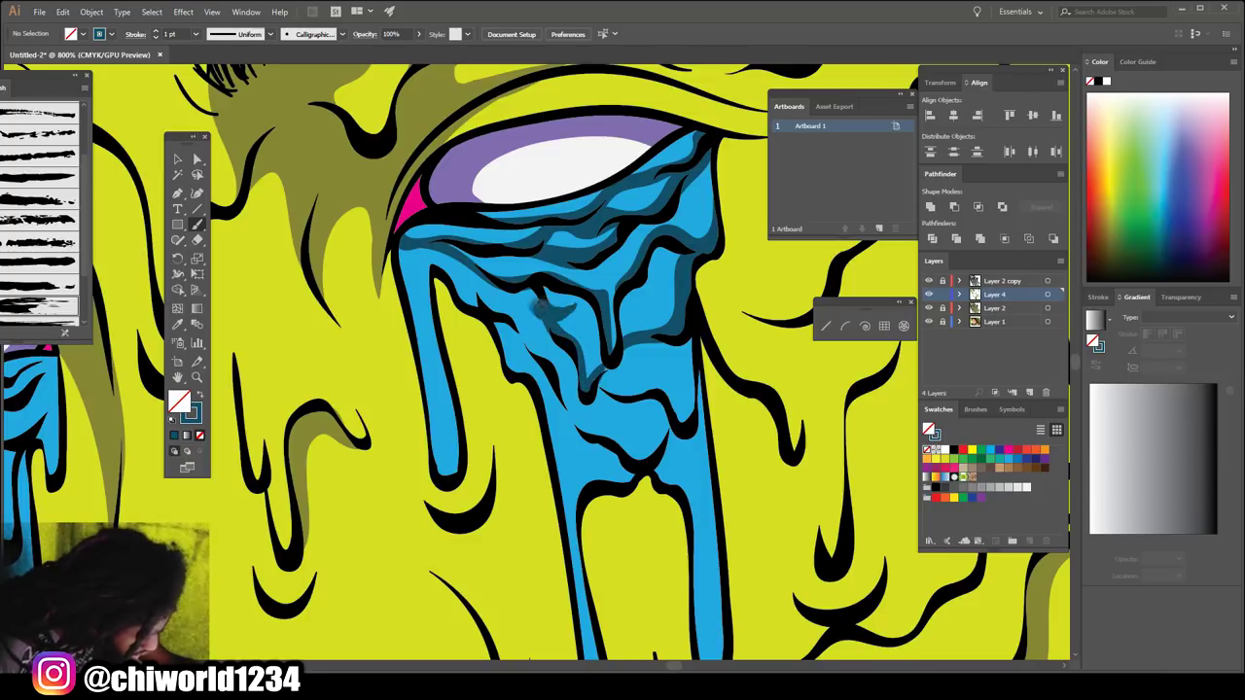
drag(572, 399, 437, 243)
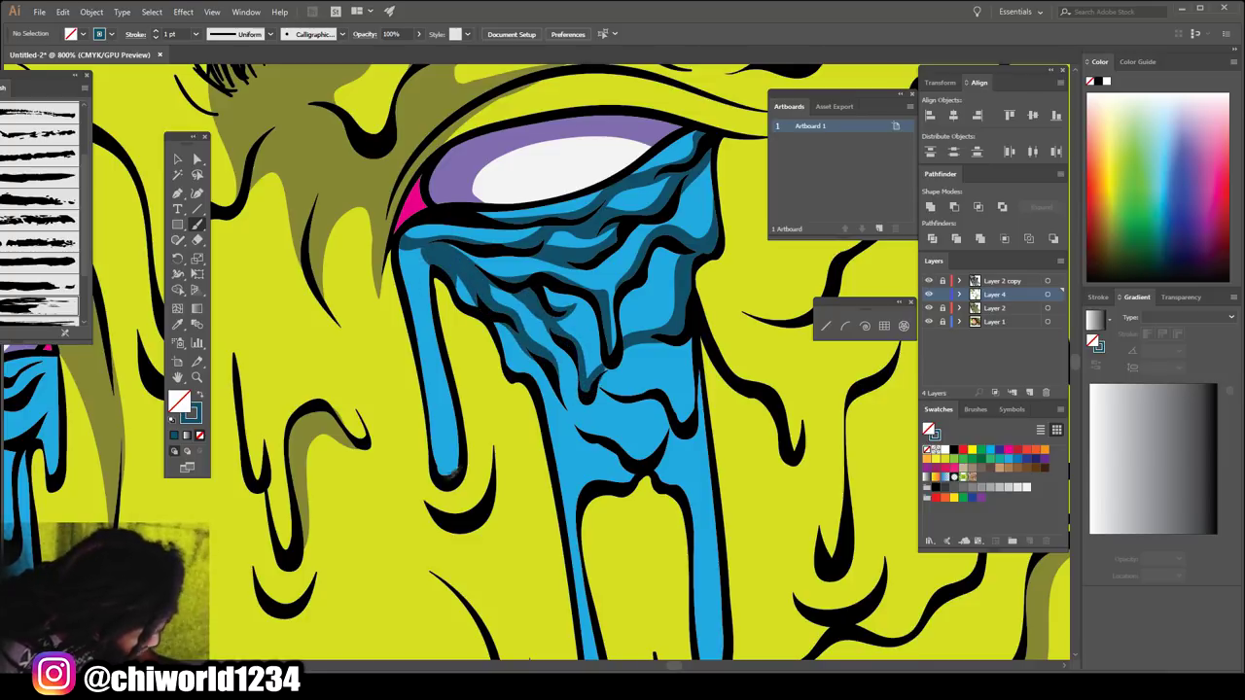
drag(461, 469, 399, 245)
drag(525, 377, 506, 336)
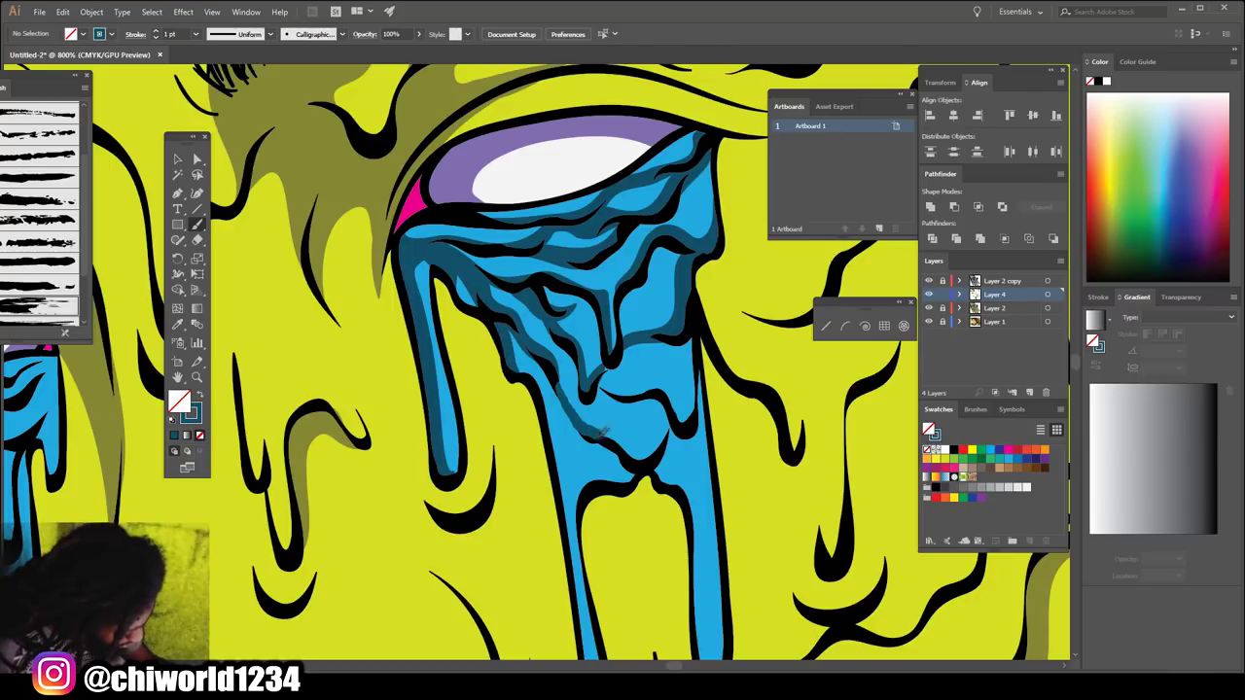
key(ctrl+minus)
key(ctrl+plus)
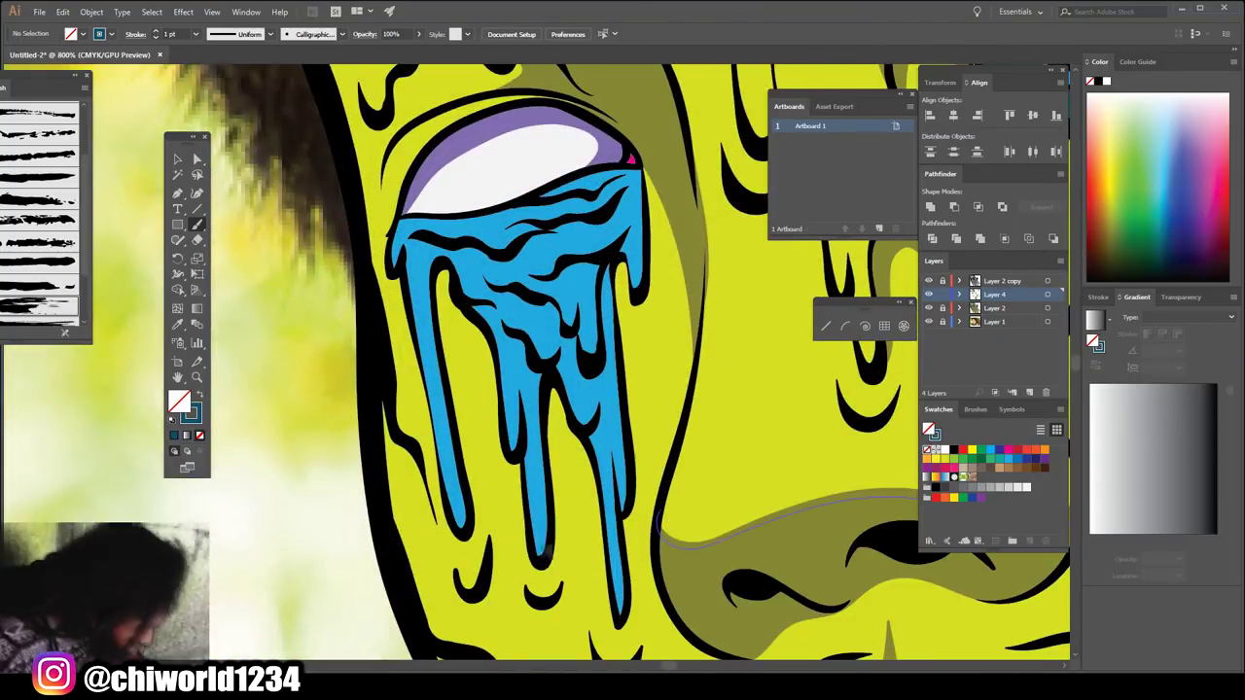
- Paint dark teal strokes through the lower, right, left and upper tear drips
mouse_move(541, 559)
mouse_down()
mouse_move(491, 302)
mouse_move(535, 374)
mouse_up()
mouse_move(588, 447)
mouse_down()
mouse_move(608, 399)
mouse_move(611, 253)
mouse_move(590, 438)
mouse_up()
mouse_move(623, 613)
mouse_down()
mouse_move(591, 431)
mouse_move(609, 369)
mouse_up()
mouse_move(554, 323)
mouse_down()
mouse_move(433, 247)
mouse_move(598, 263)
mouse_up()
drag(642, 199, 525, 272)
drag(549, 219, 418, 243)
drag(627, 189, 398, 263)
drag(620, 177, 545, 197)
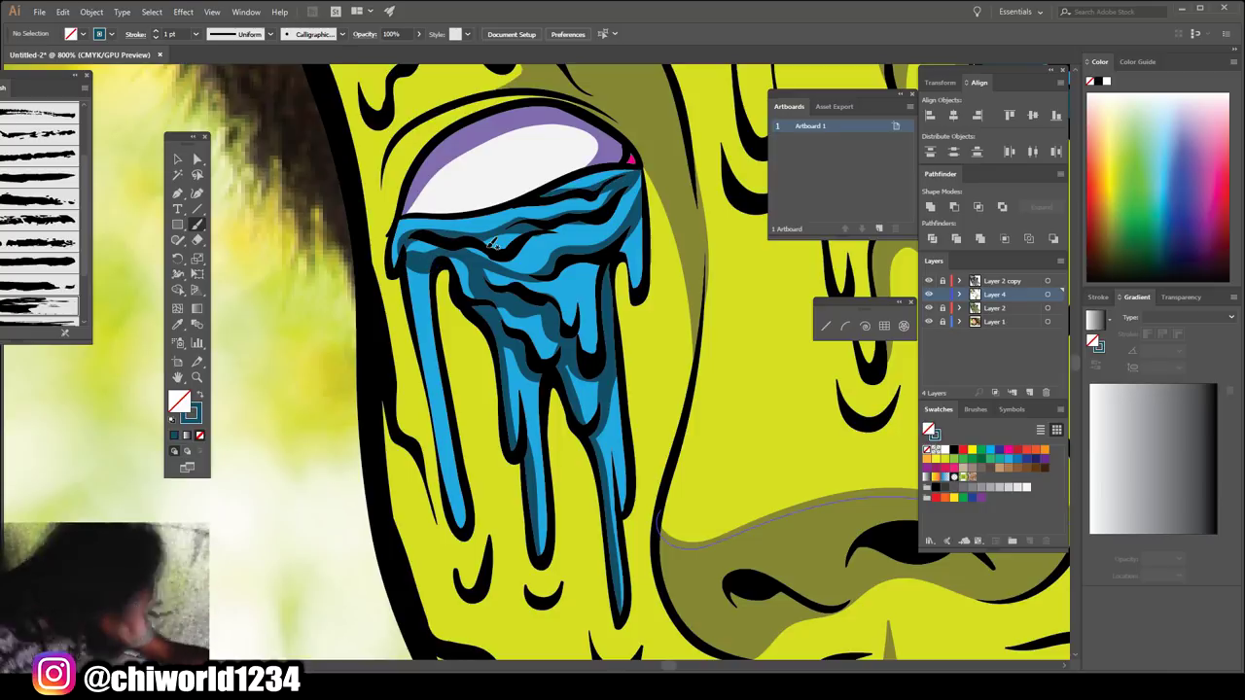
drag(595, 257, 569, 330)
drag(457, 448, 440, 520)
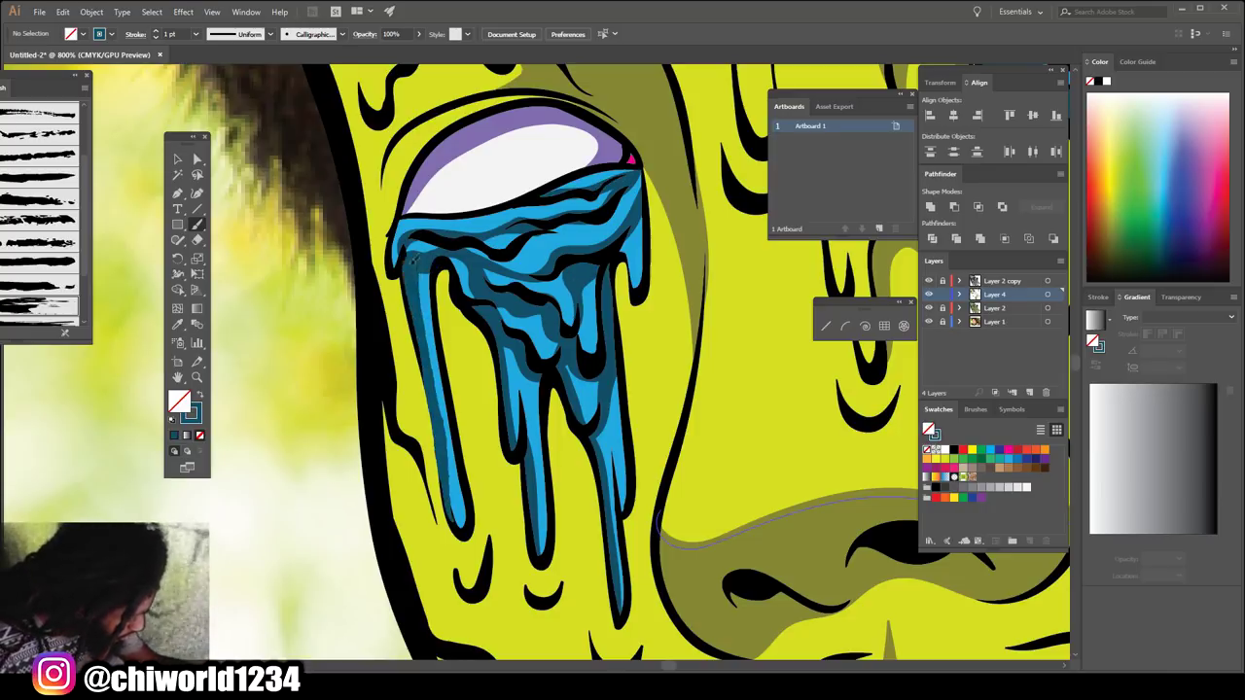
key(ctrl+minus)
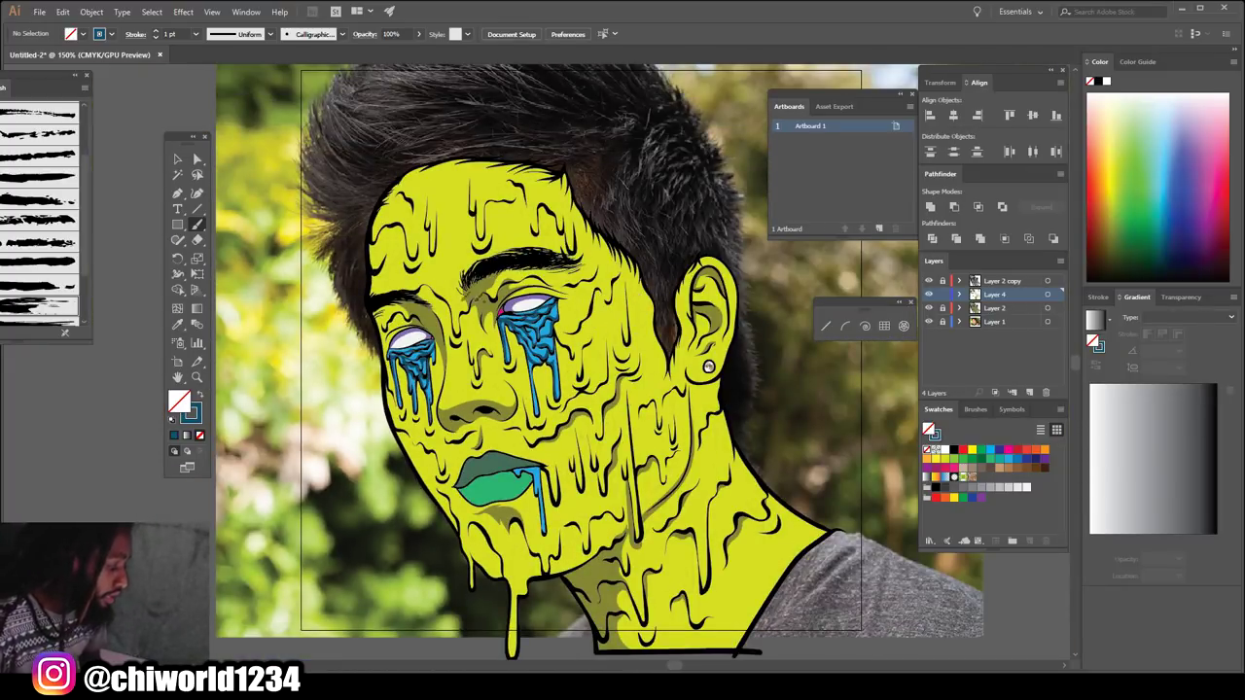
- Change the brush colour to white and zoom in on the face
double_click(195, 417)
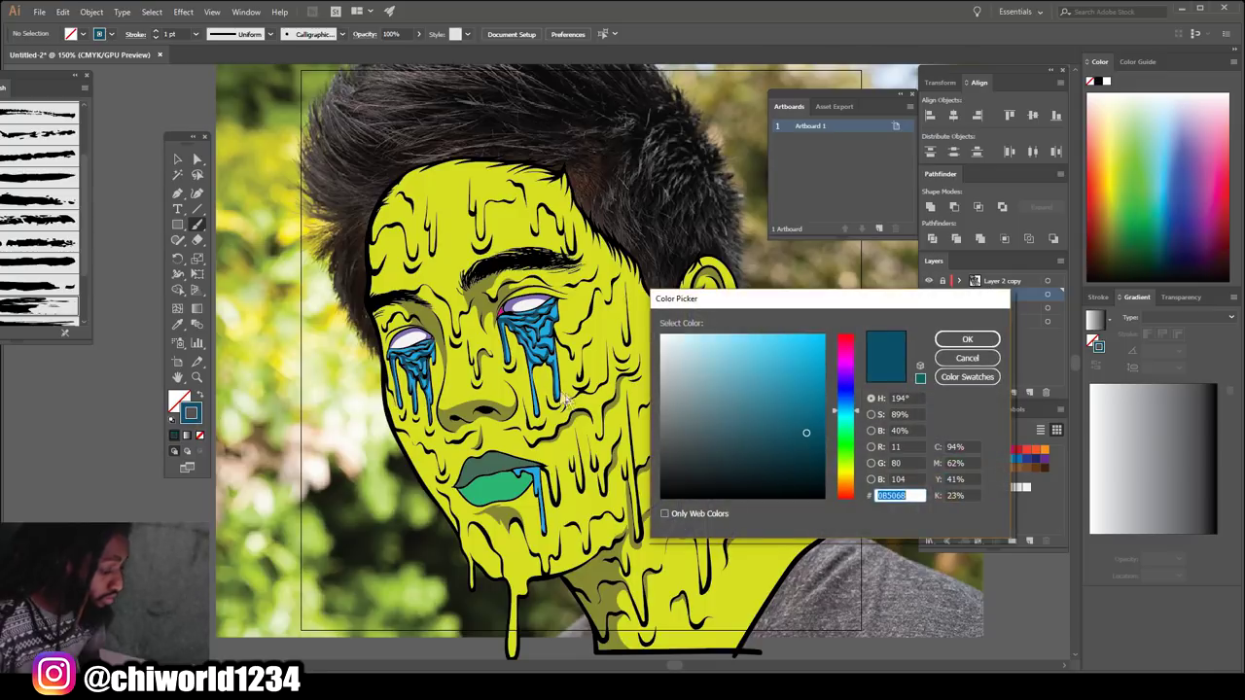
drag(739, 362, 661, 338)
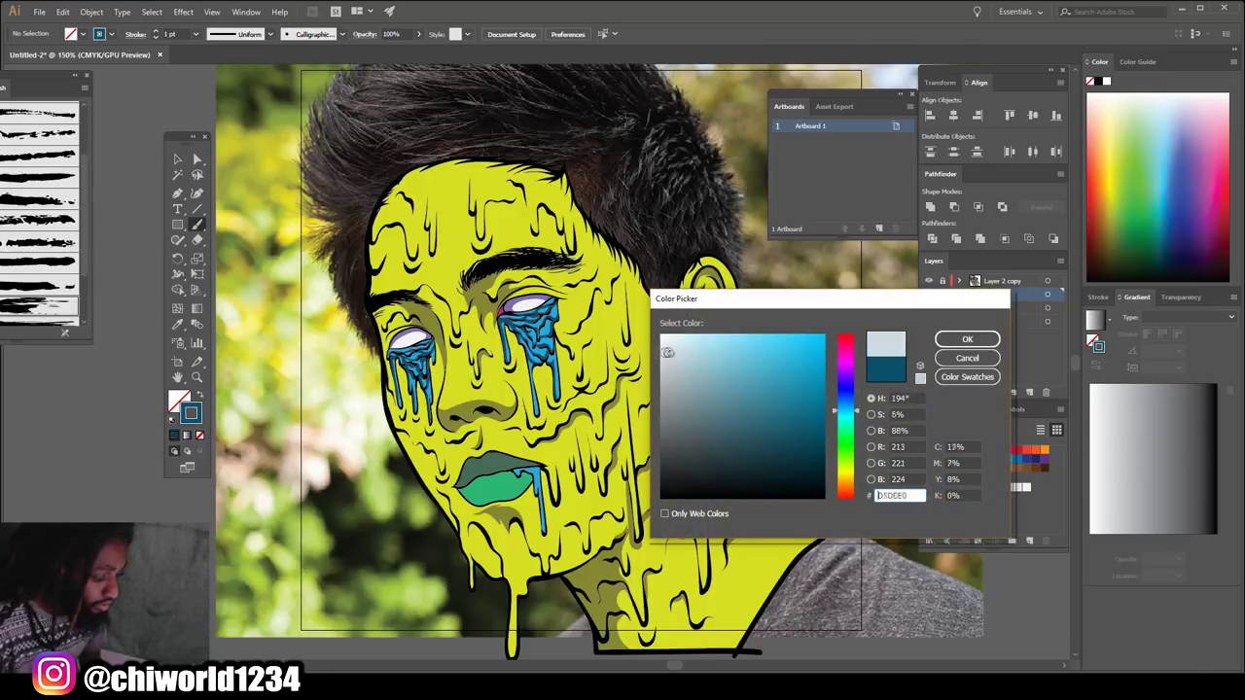
click(968, 340)
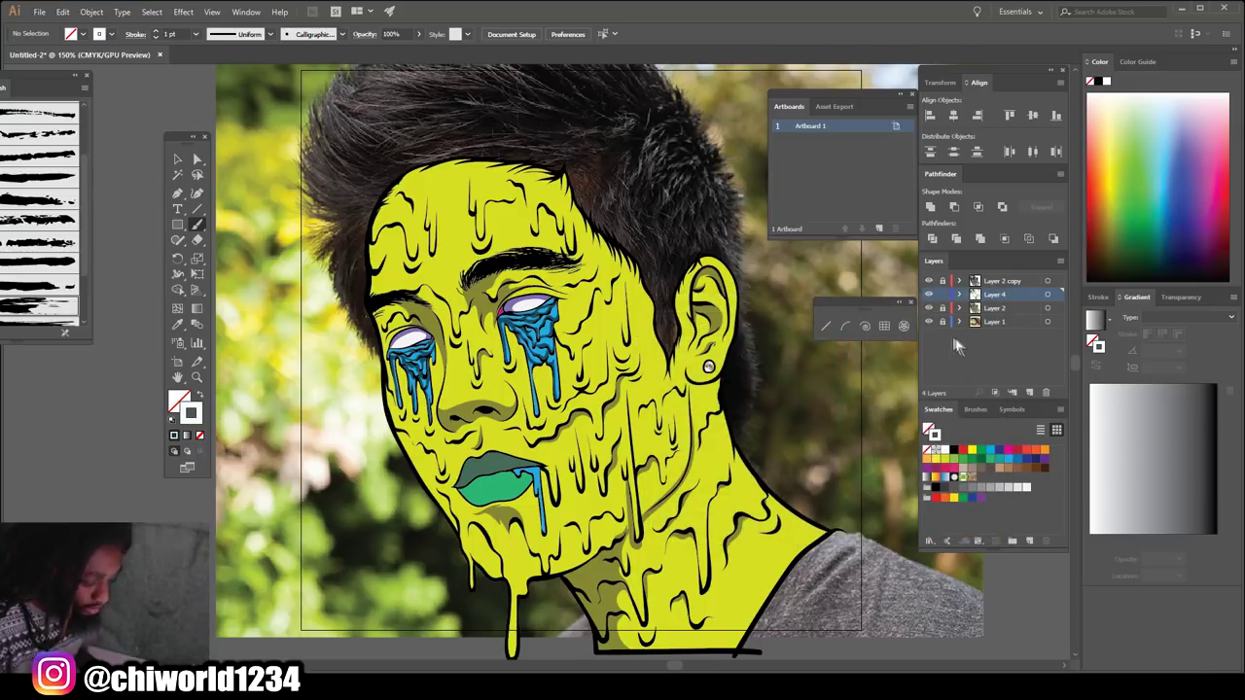
key(ctrl+minus)
key(ctrl+plus)
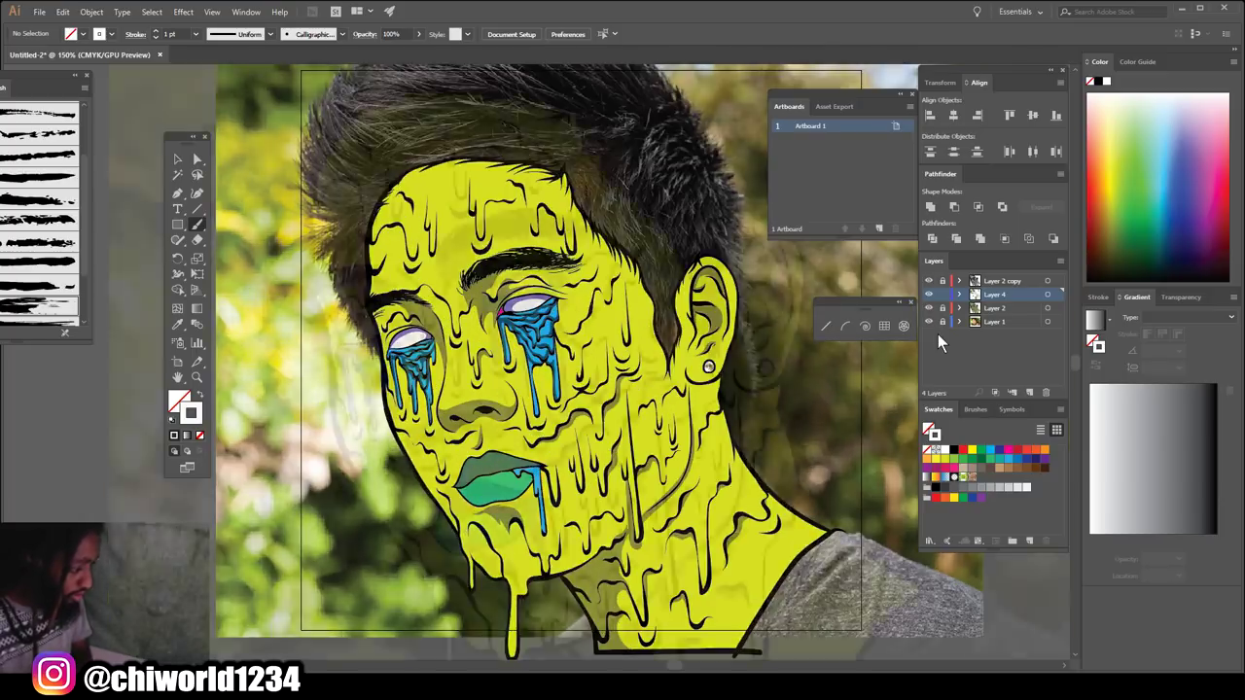
key(ctrl+plus)
key(ctrl+plus)
key(ctrl+plus)
scroll(797, 394, up, 1)
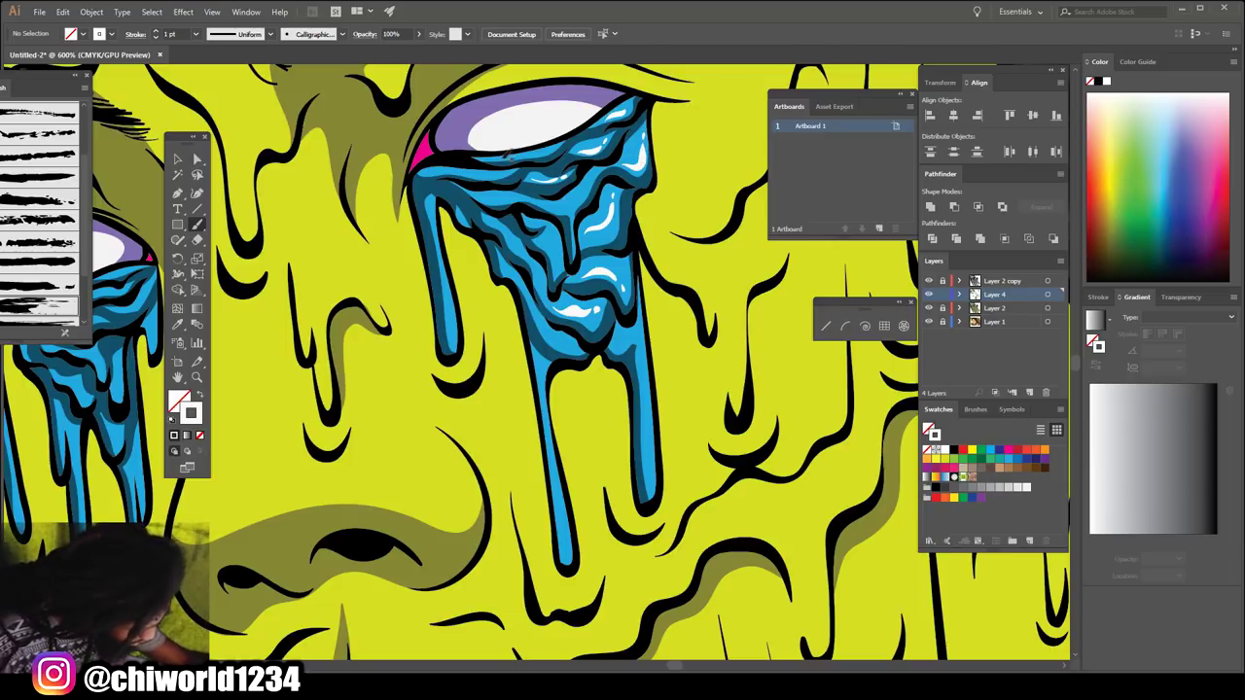
- Paint white gloss highlight strokes on the blue tears under both eyes
drag(492, 170, 428, 165)
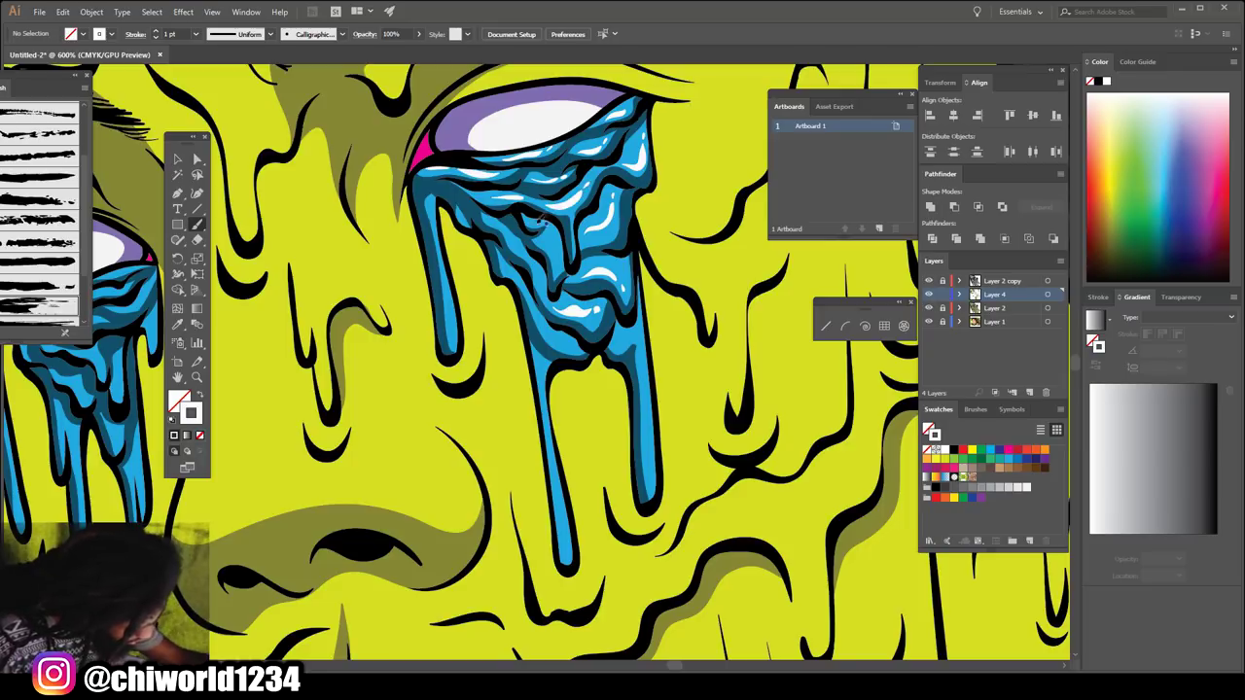
drag(558, 333, 537, 305)
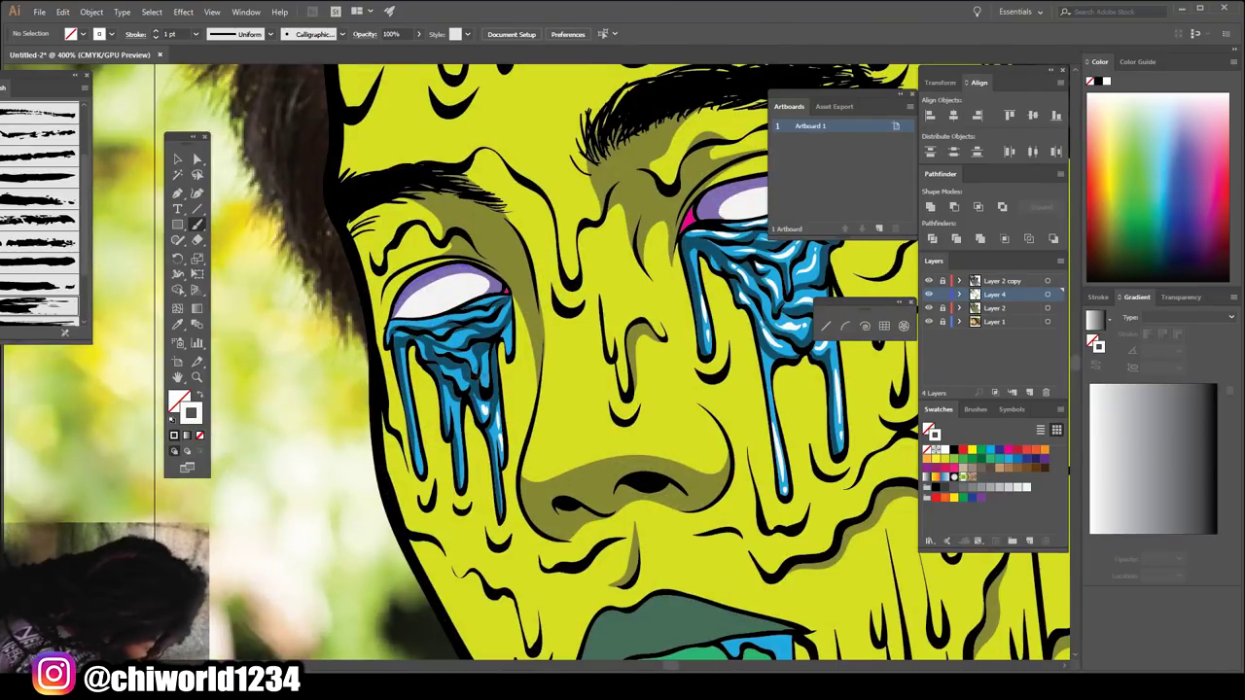
mouse_move(507, 315)
mouse_down()
mouse_move(450, 313)
mouse_move(452, 342)
mouse_up()
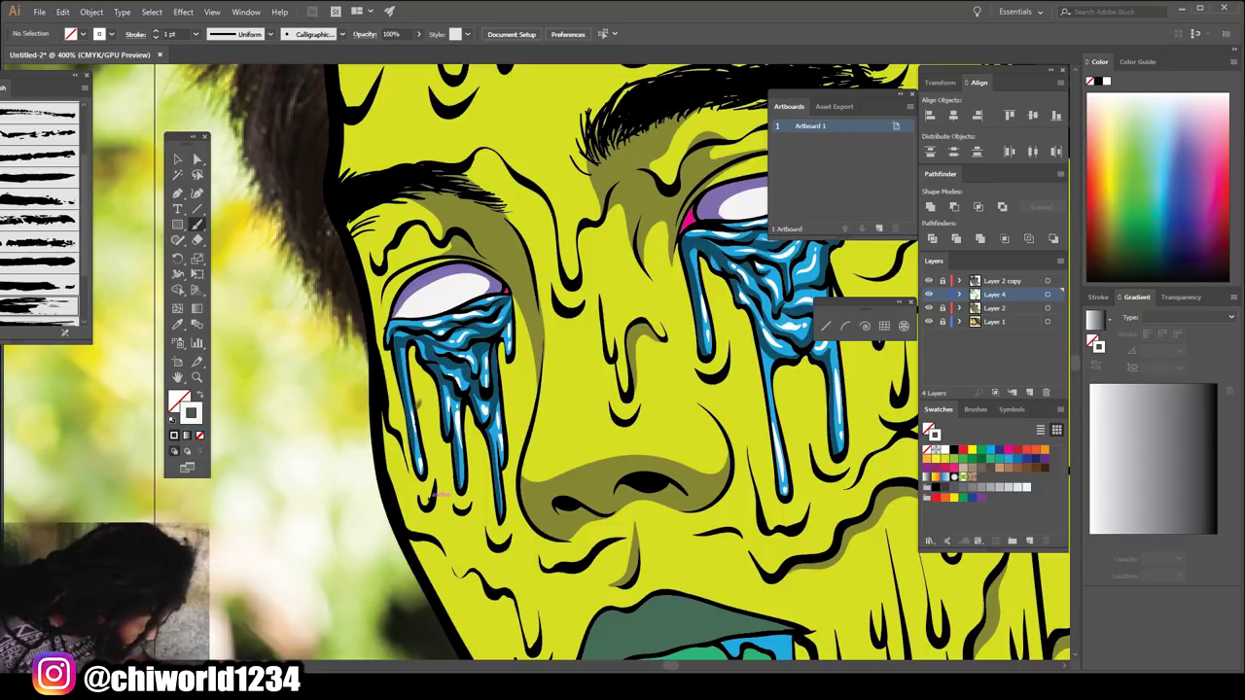
scroll(431, 492, down, 3)
scroll(409, 467, up, 2)
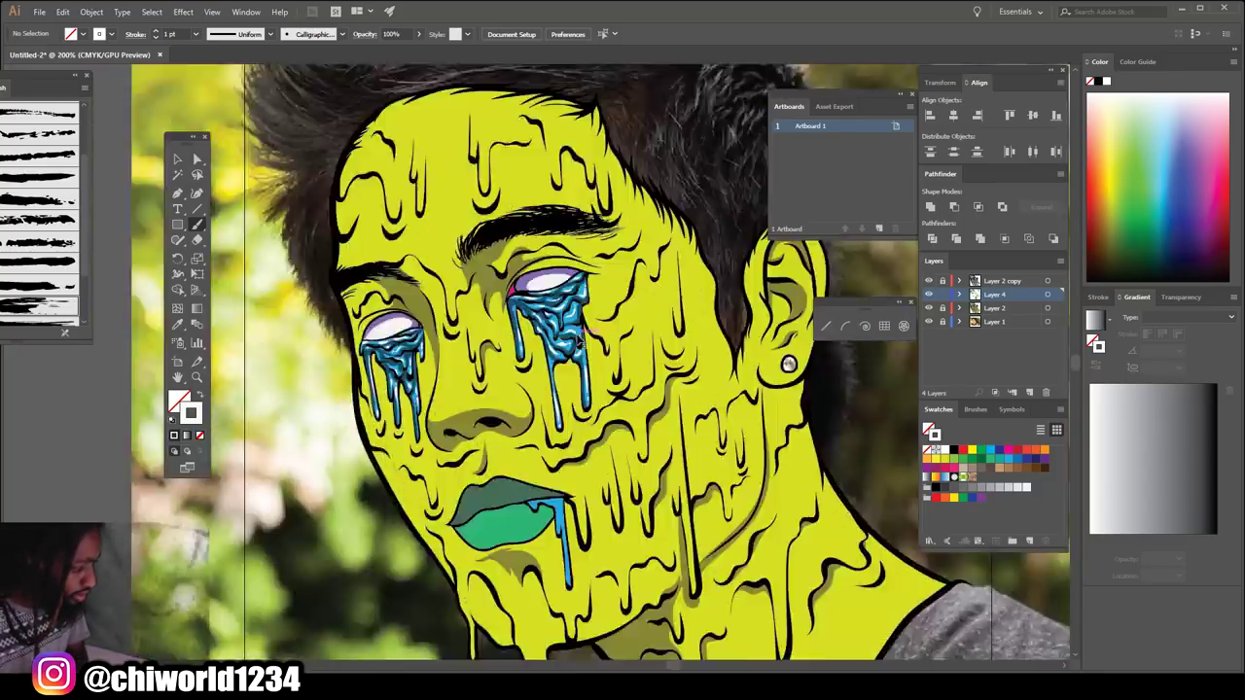
- Paint white highlights up the nose bridge, beside the right eye and along the right brow
scroll(394, 455, up, 2)
mouse_move(394, 455)
mouse_down()
mouse_move(413, 233)
mouse_move(380, 173)
mouse_up()
scroll(405, 244, down, 3)
scroll(603, 311, up, 3)
mouse_move(594, 316)
mouse_down()
mouse_move(637, 238)
mouse_move(630, 255)
mouse_up()
drag(698, 200, 685, 237)
drag(718, 164, 690, 185)
drag(662, 138, 576, 206)
- Paint white highlight strokes across the cheek drips and the central yellow drips
scroll(602, 184, up, 2)
scroll(496, 102, down, 2)
scroll(495, 102, down, 2)
scroll(598, 326, up, 3)
drag(331, 331, 492, 255)
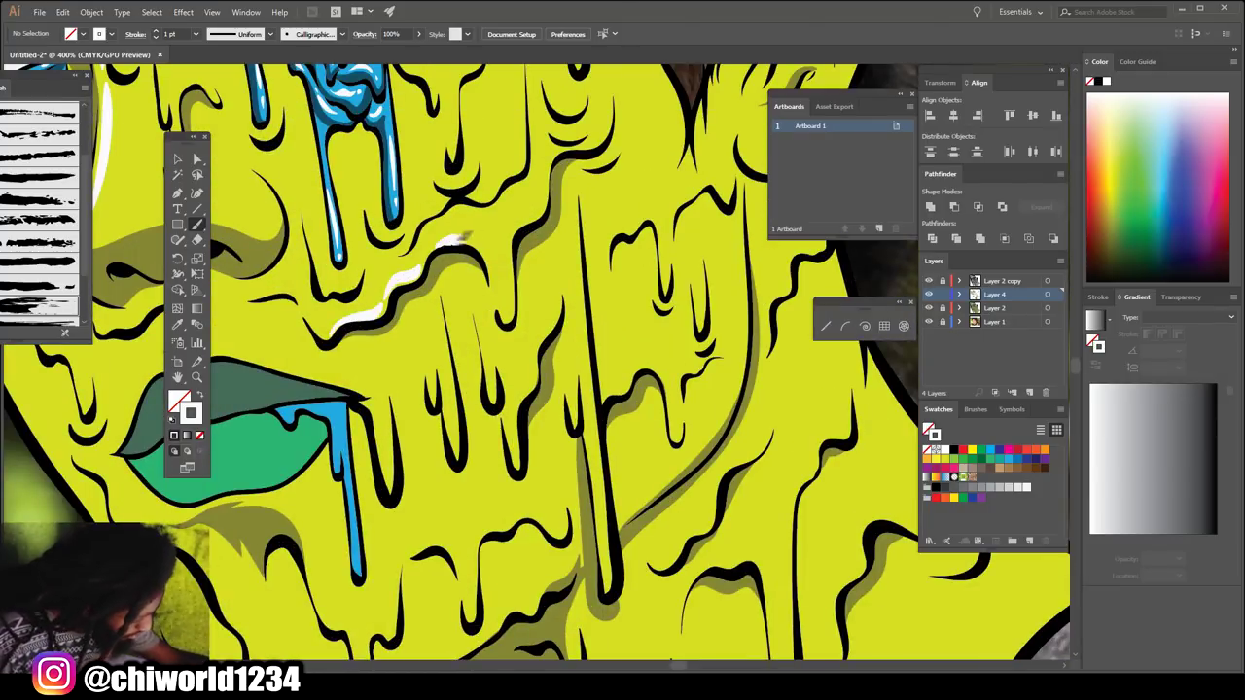
drag(547, 183, 506, 235)
drag(539, 368, 525, 395)
drag(558, 304, 535, 349)
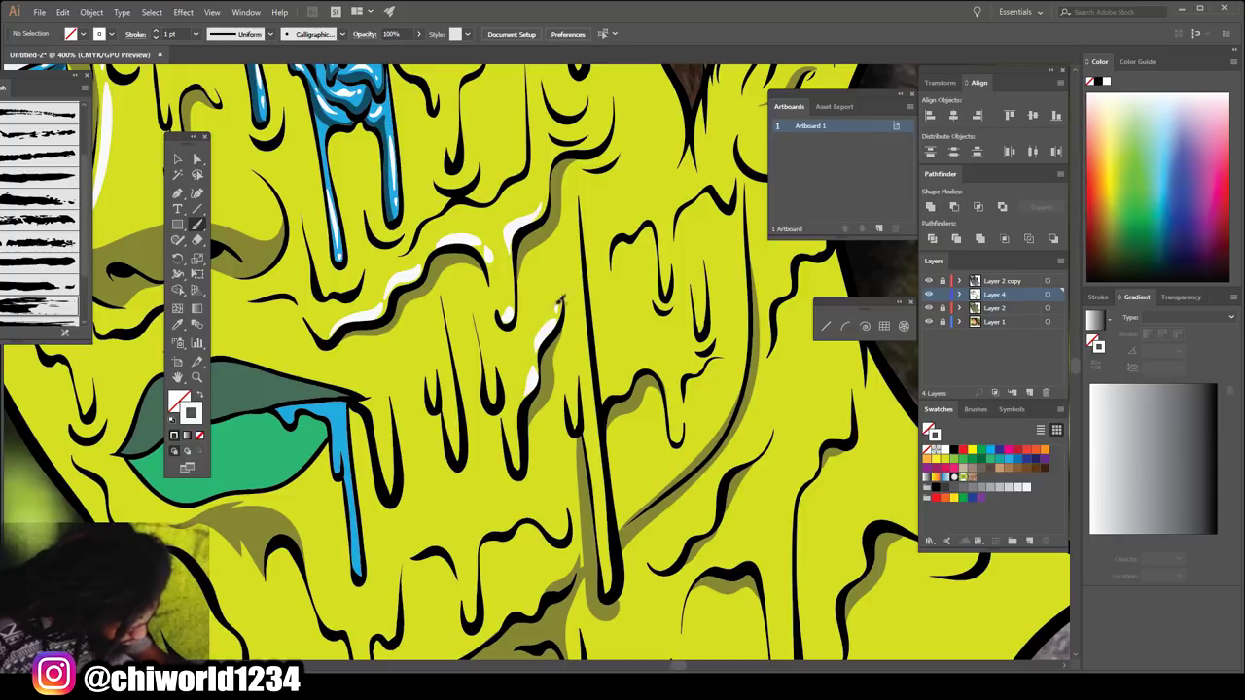
drag(525, 422, 517, 465)
drag(498, 371, 486, 399)
mouse_move(459, 391)
mouse_down()
mouse_move(449, 457)
mouse_move(471, 533)
mouse_up()
- Add white highlights to the drips below the lips and small strokes near the nose
scroll(452, 455, down, 1)
mouse_move(547, 459)
mouse_down()
mouse_move(515, 475)
mouse_move(537, 484)
mouse_up()
scroll(443, 491, down, 2)
mouse_move(370, 515)
mouse_down()
mouse_move(362, 553)
mouse_move(336, 516)
mouse_up()
drag(326, 449, 316, 484)
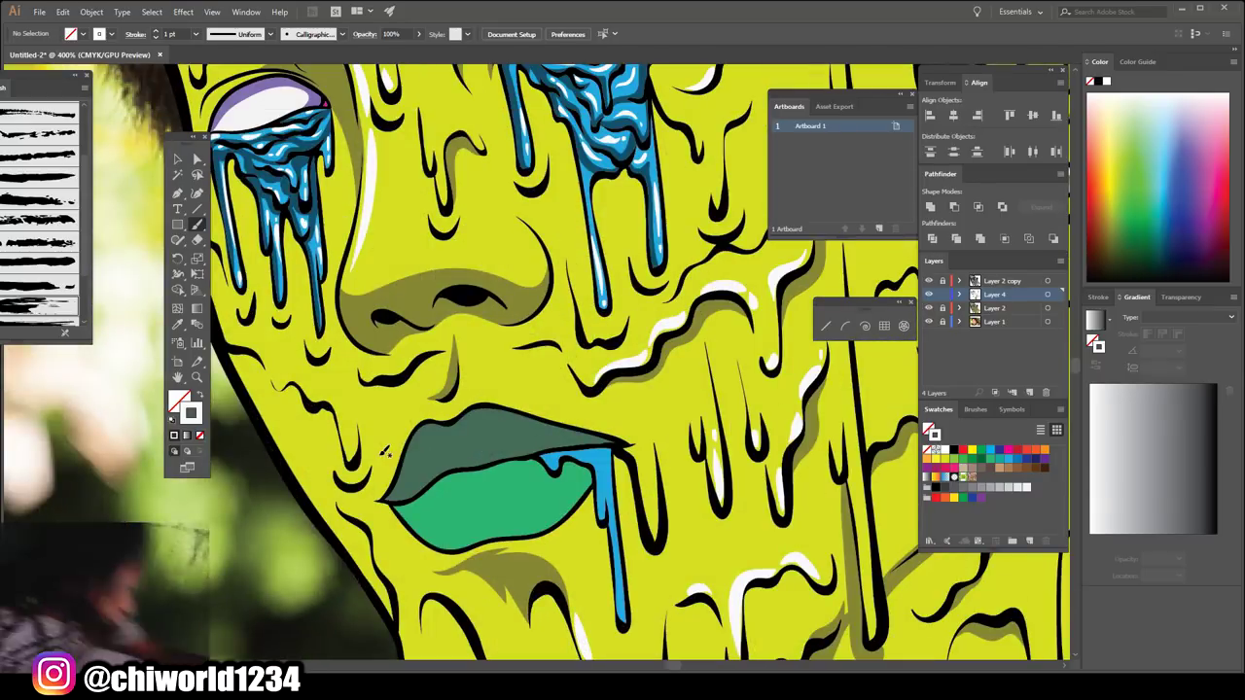
mouse_move(547, 335)
mouse_down()
mouse_move(505, 342)
mouse_move(459, 377)
mouse_move(379, 375)
mouse_move(321, 432)
mouse_up()
drag(326, 375, 282, 394)
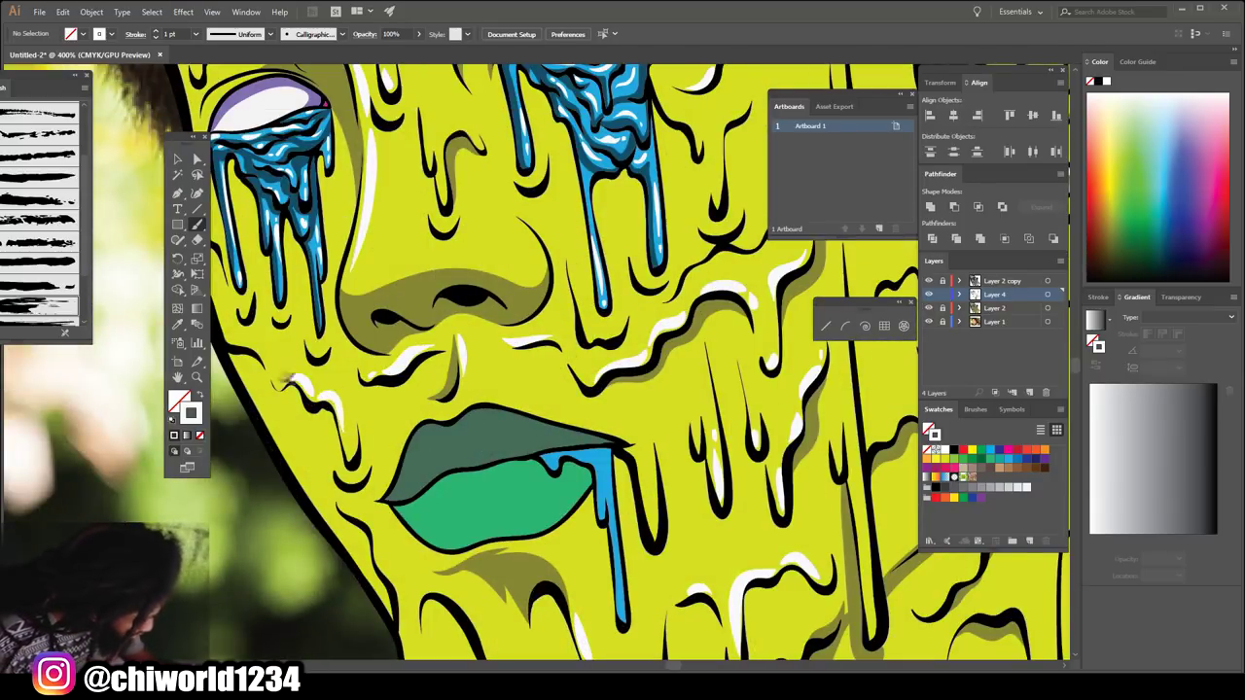
drag(268, 338, 253, 358)
- Add white highlight strokes to the right cheek drips
scroll(467, 487, down, 1)
scroll(467, 486, down, 1)
scroll(479, 491, down, 1)
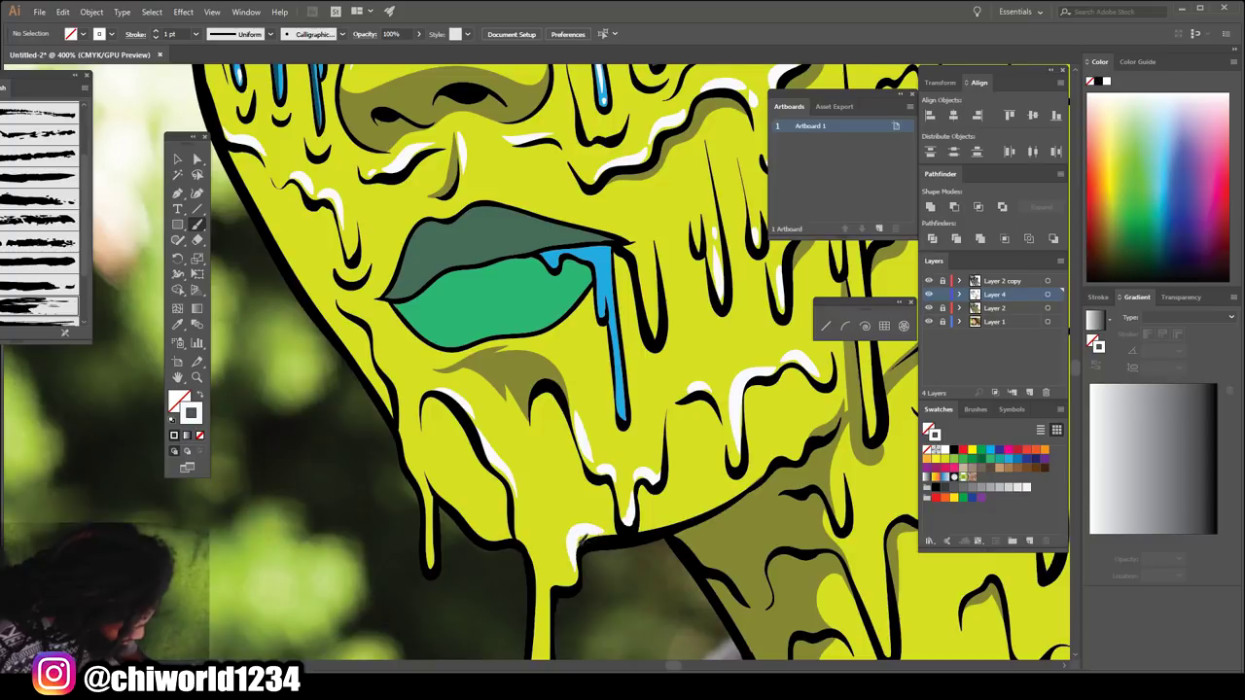
scroll(549, 589, down, 1)
scroll(545, 595, down, 2)
scroll(622, 379, up, 2)
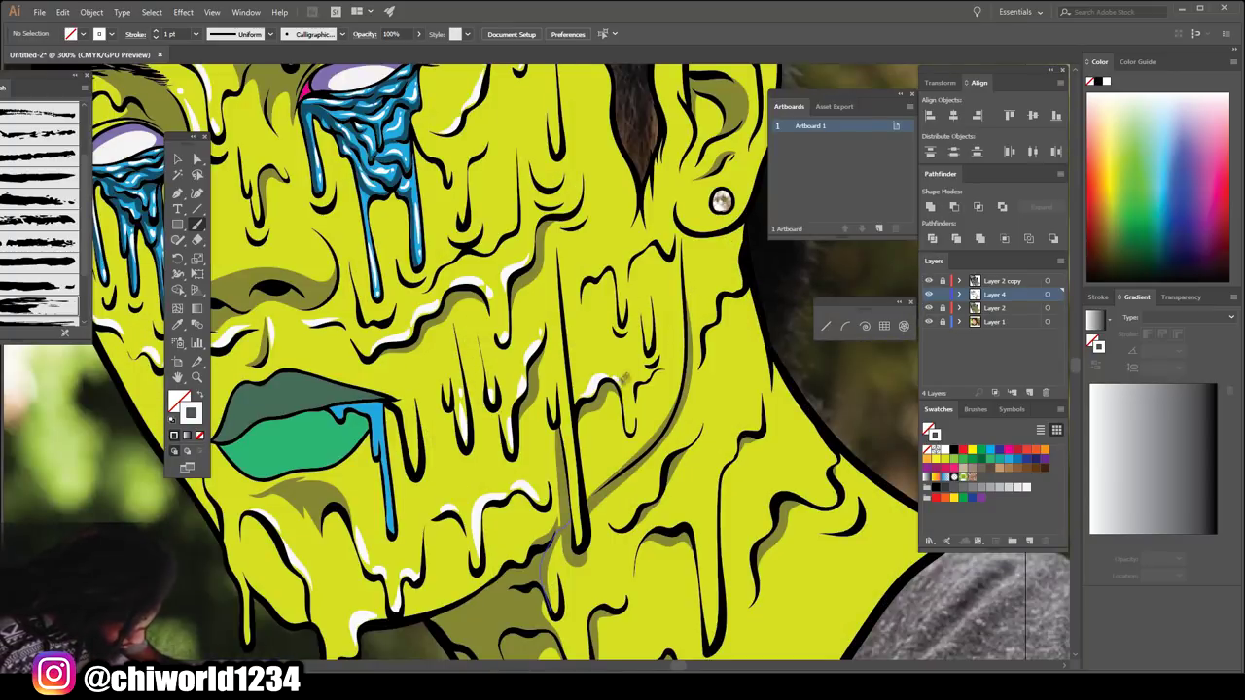
drag(735, 282, 700, 346)
scroll(710, 389, down, 2)
drag(721, 391, 708, 458)
- Add white highlights to the neck drips, then fit the whole artboard in view
drag(755, 337, 717, 373)
drag(654, 414, 622, 450)
drag(760, 451, 747, 512)
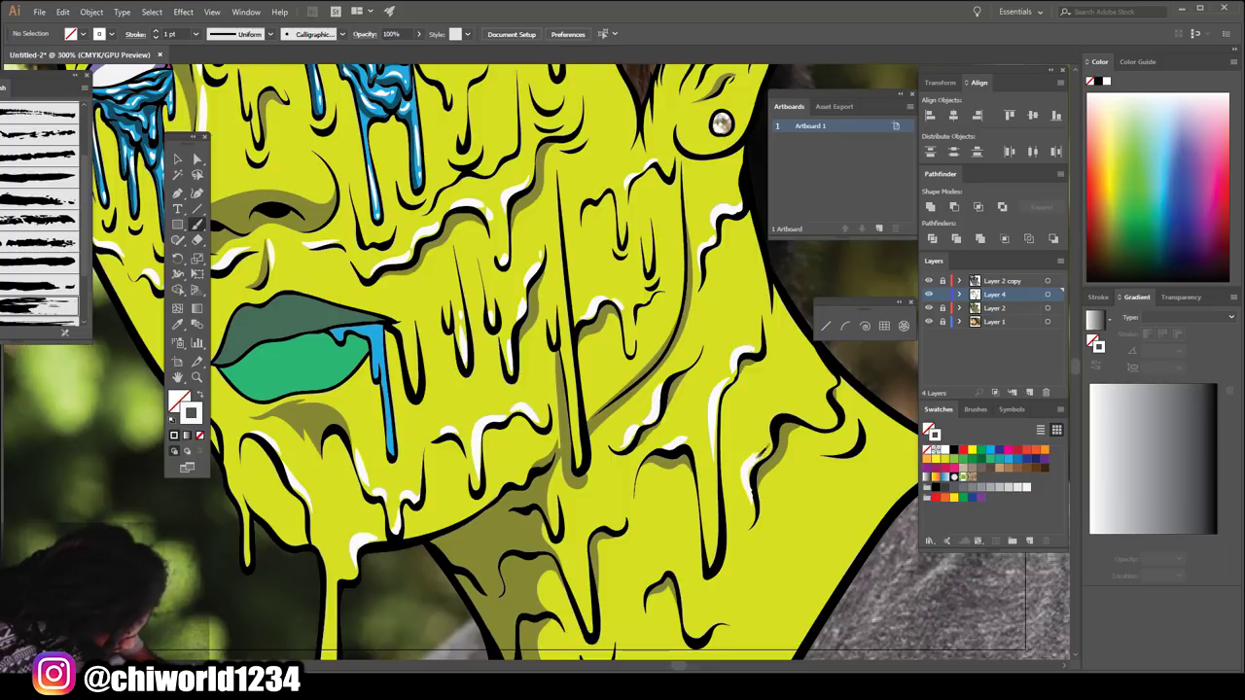
drag(840, 405, 782, 434)
scroll(807, 418, down, 2)
drag(696, 496, 638, 527)
drag(586, 492, 582, 537)
key(ctrl+0)
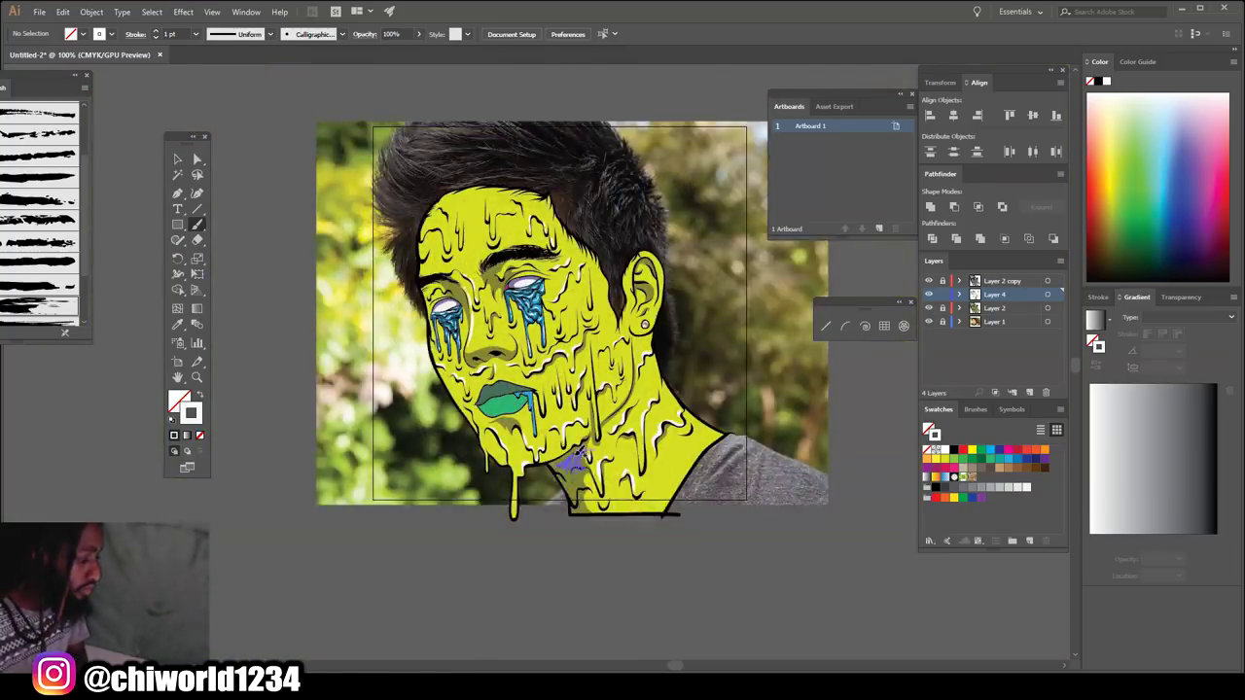
- Zoom in and paint one long white stroke up the face's left contour, then zoom out
scroll(459, 546, up, 3)
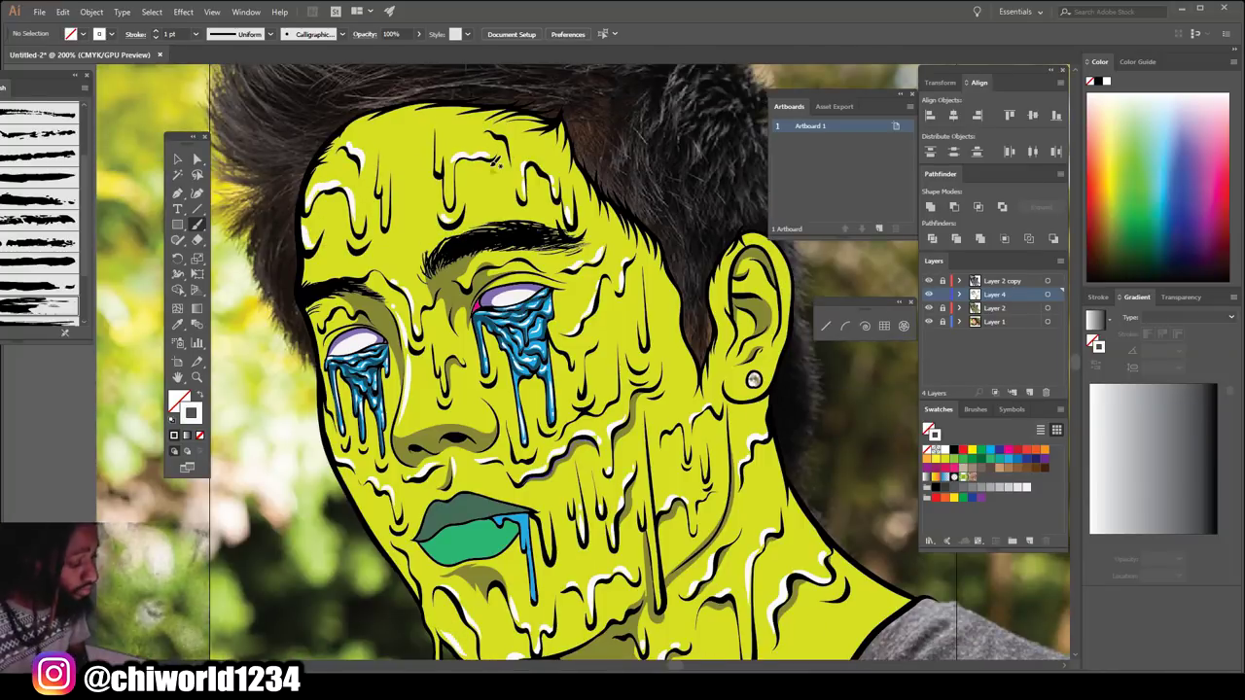
scroll(598, 651, up, 1)
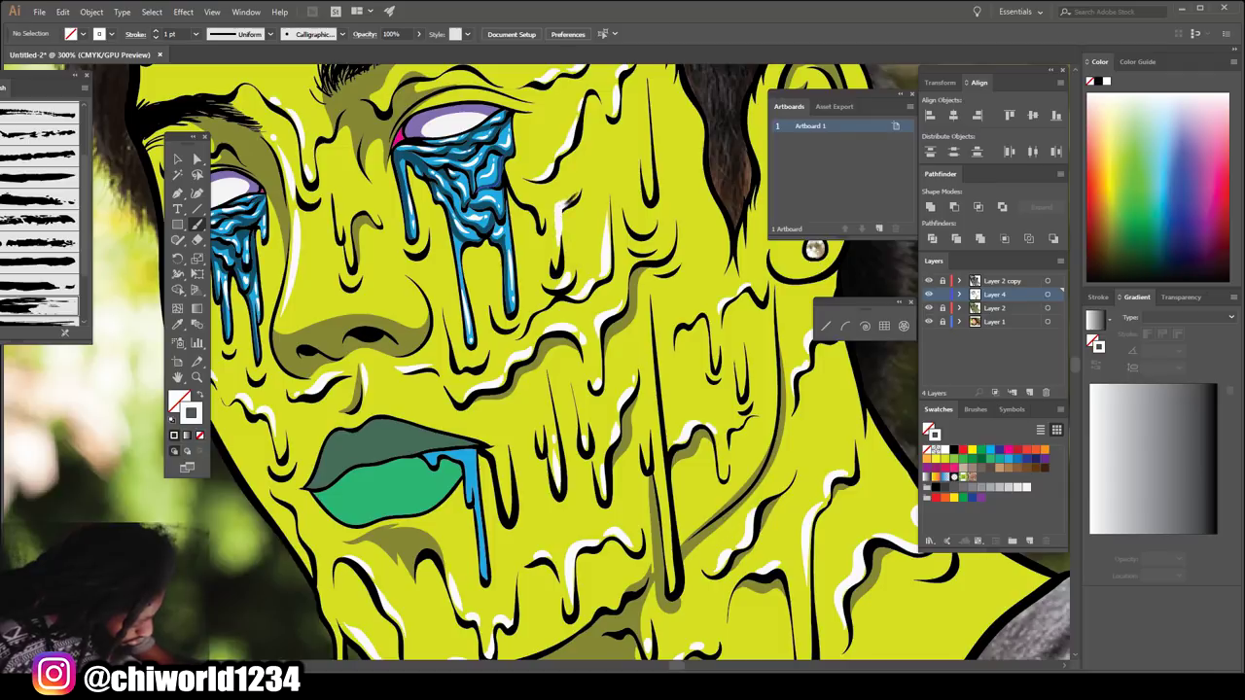
key(ctrl+1)
key(ctrl+plus)
key(ctrl+plus)
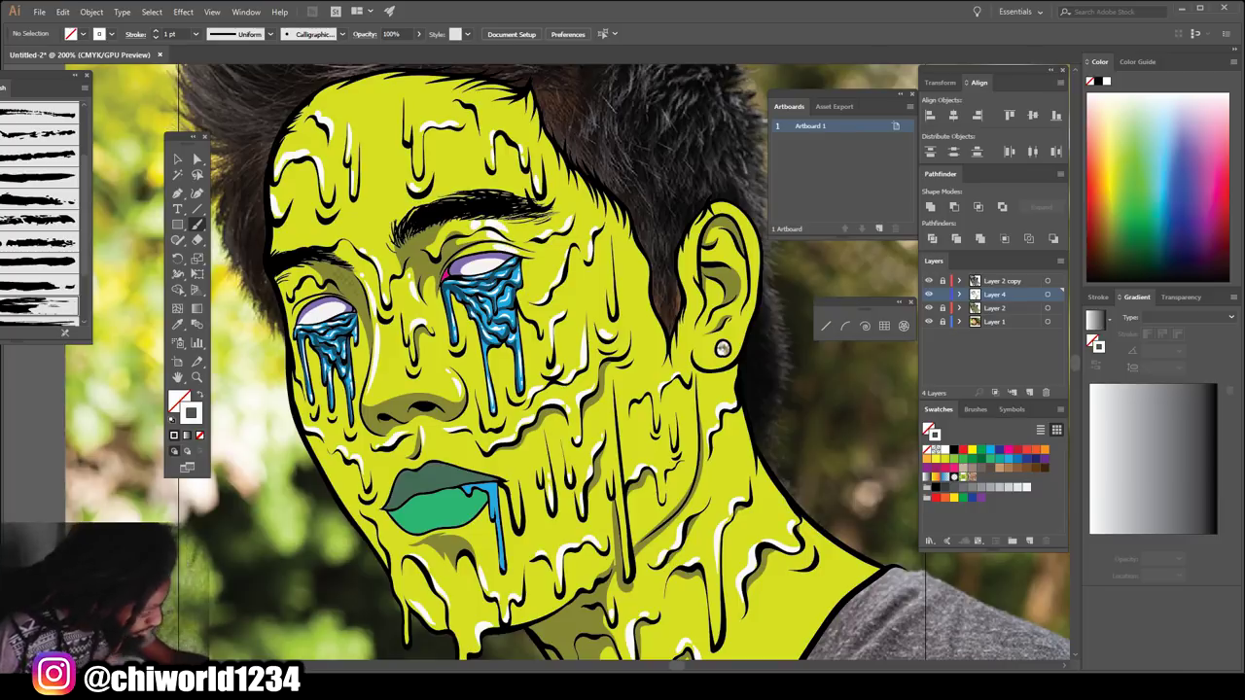
mouse_move(380, 554)
mouse_down()
mouse_move(278, 257)
mouse_move(335, 88)
mouse_up()
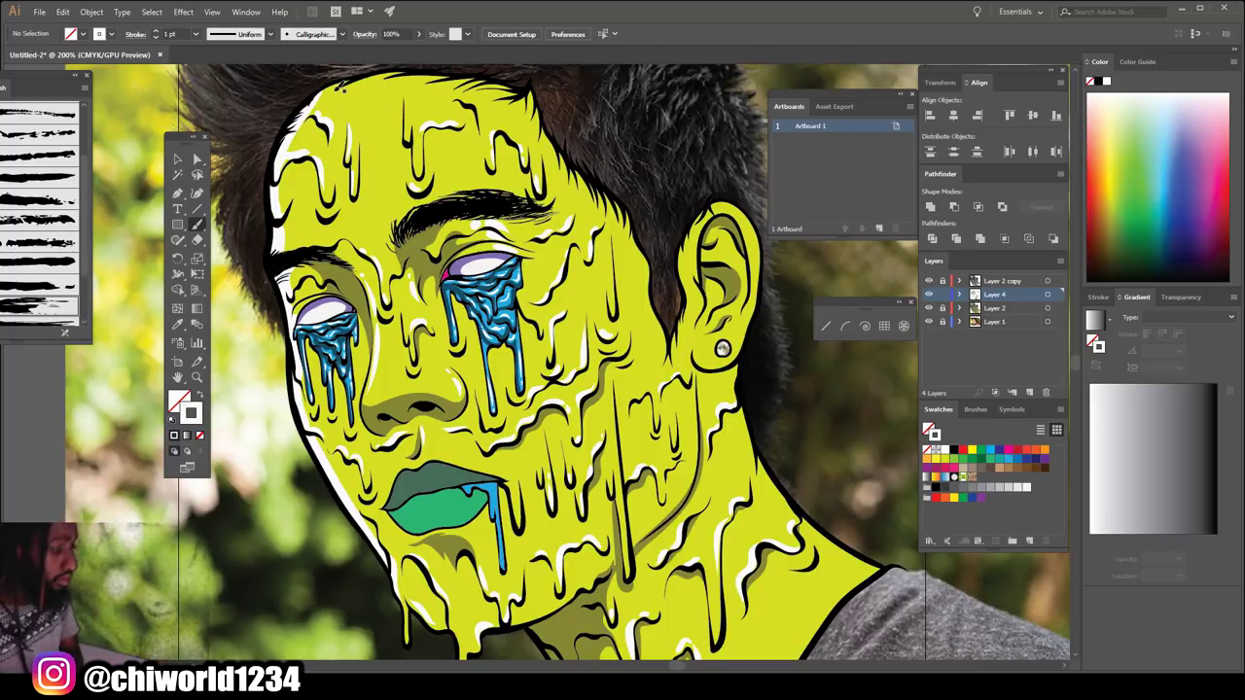
scroll(340, 85, down, 2)
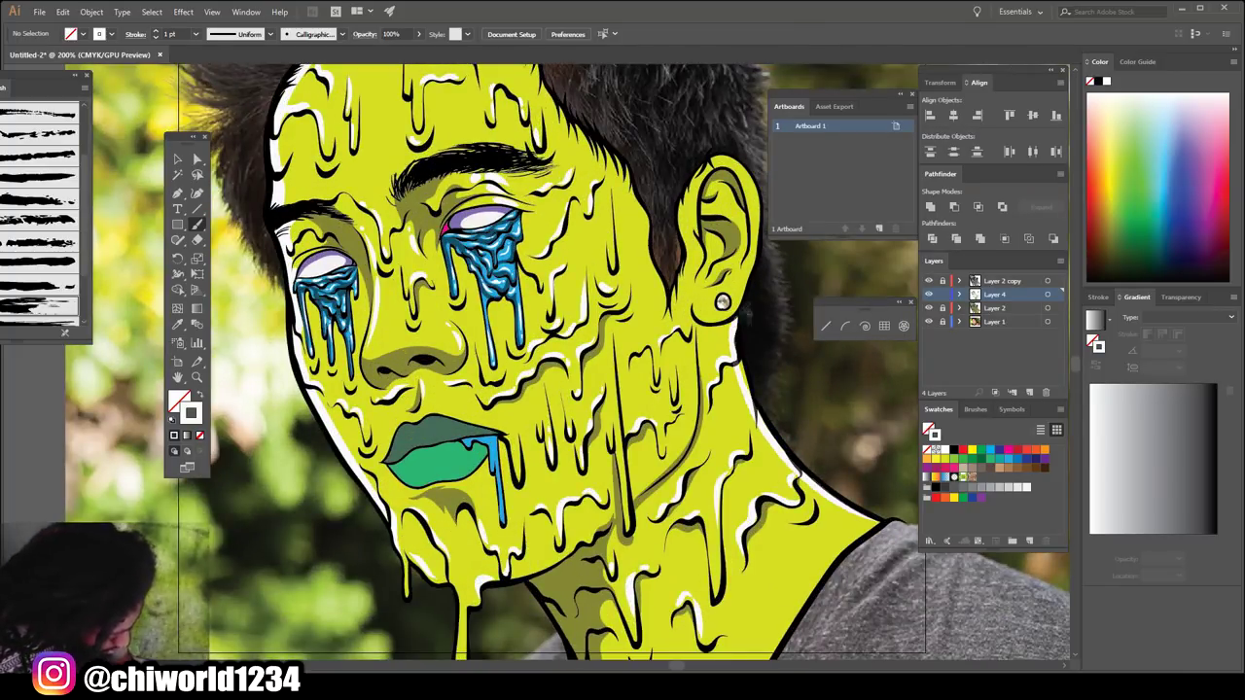
key(ctrl+minus)
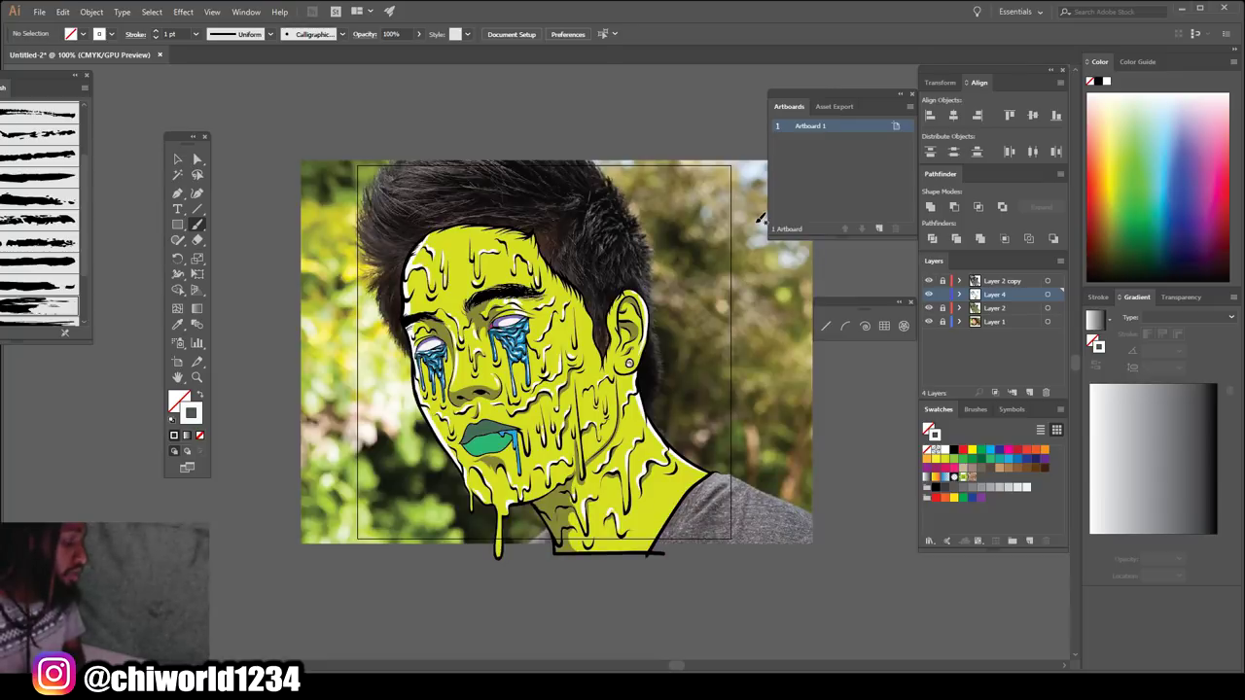